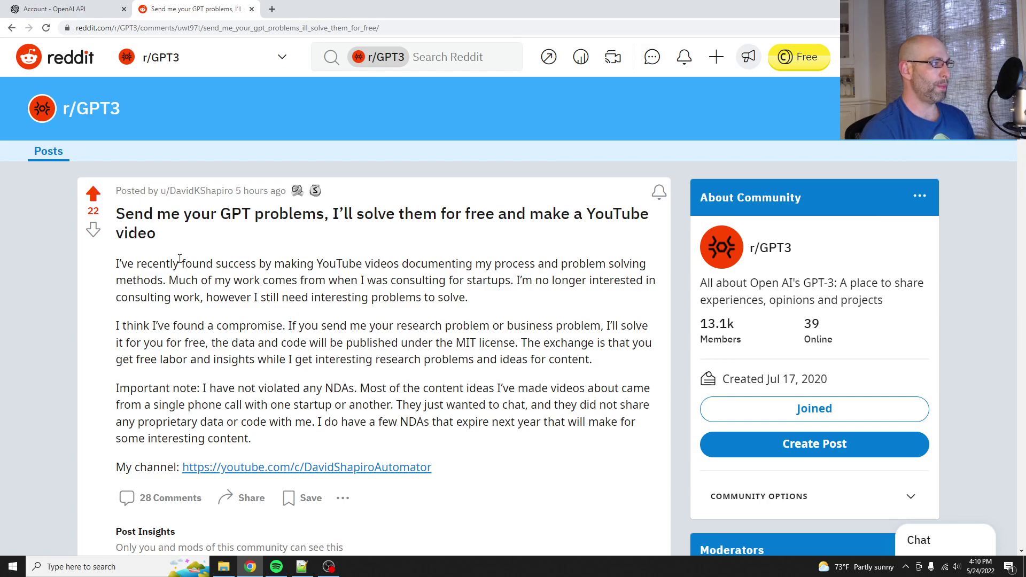
Read the Reddit post, highlighting its title and body passages.
drag(120, 221, 179, 238)
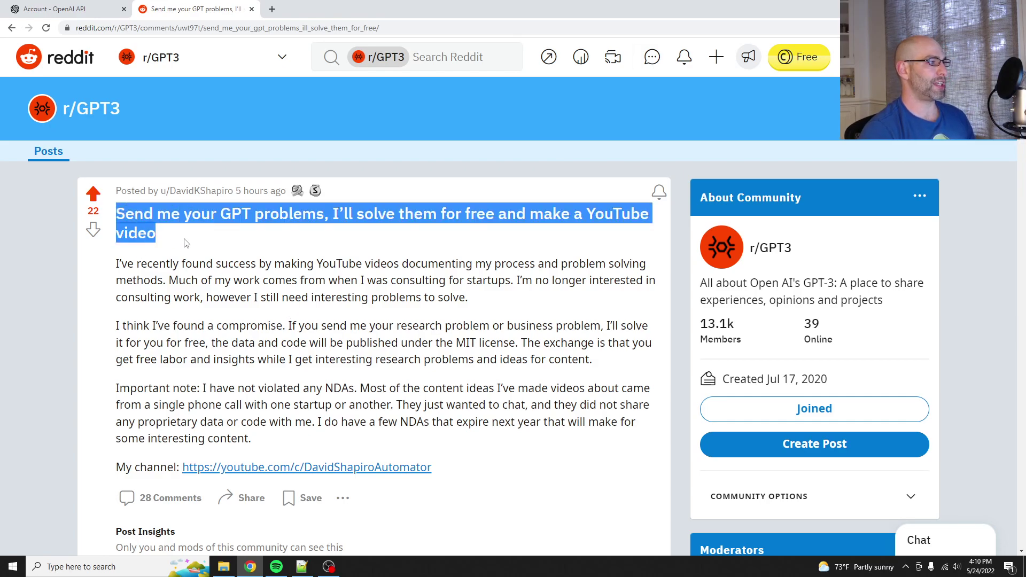
click(223, 234)
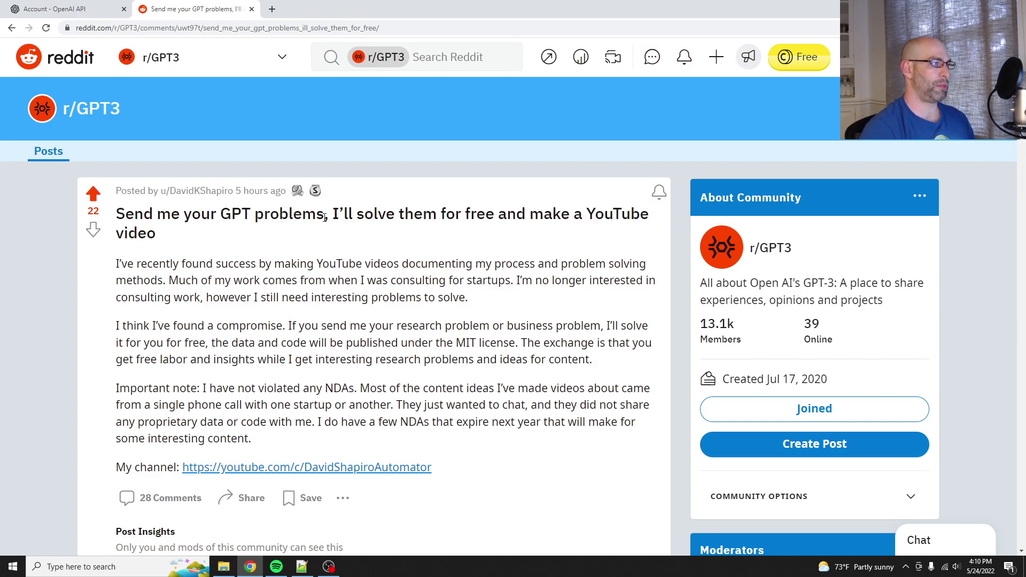
drag(324, 218, 473, 265)
click(208, 250)
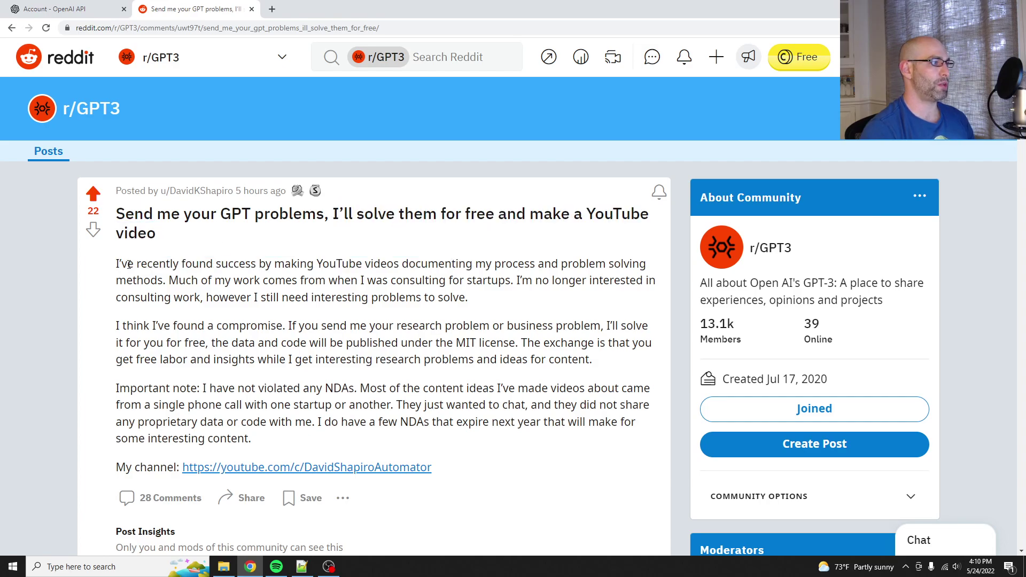
drag(129, 264, 470, 359)
click(470, 360)
Scroll to the top comment and highlight its request for GPT-3 fiction feedback.
scroll(264, 241, down, 1)
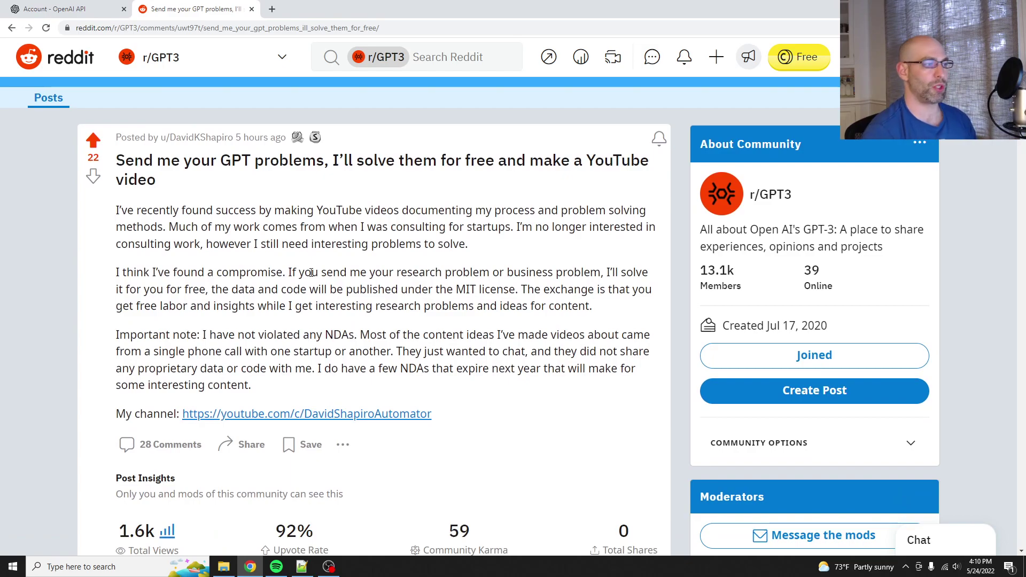
scroll(310, 273, down, 12)
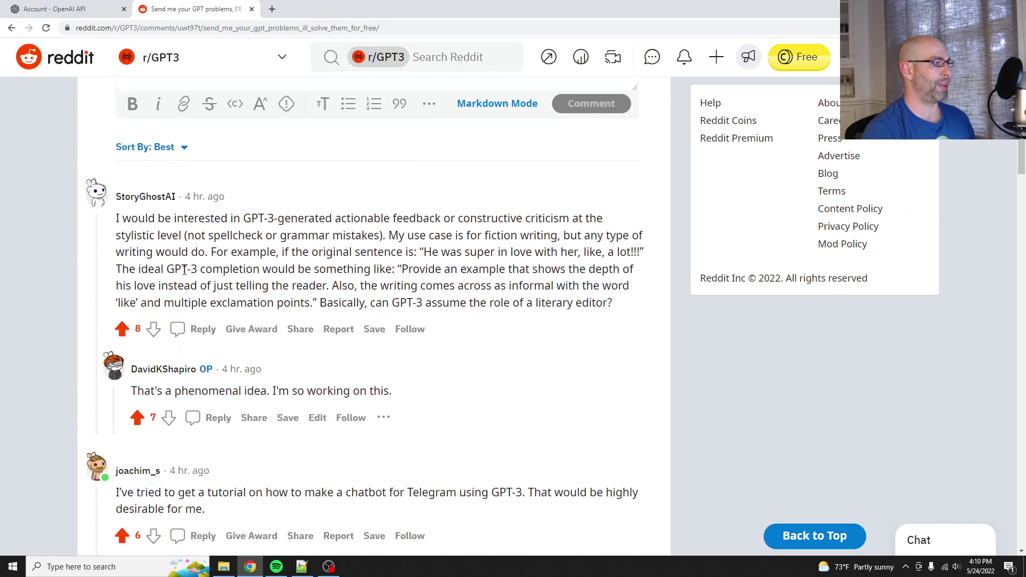
scroll(184, 270, up, 1)
drag(117, 271, 438, 338)
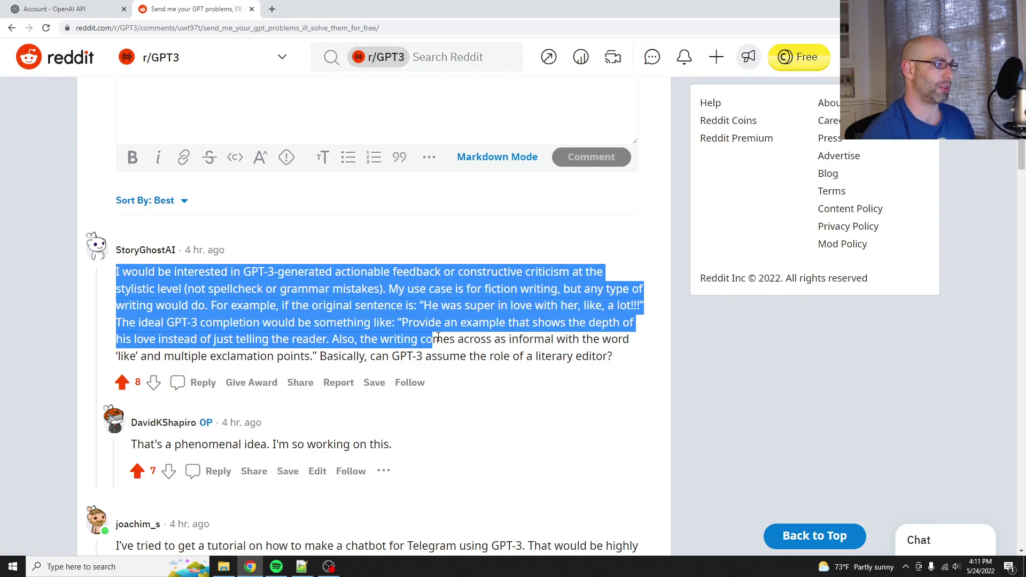
click(326, 293)
drag(184, 289, 534, 303)
click(165, 302)
Highlight the comment's example sentence, informal-writing remark and literary-editor question.
drag(163, 305, 285, 306)
click(279, 319)
drag(209, 305, 509, 324)
click(402, 323)
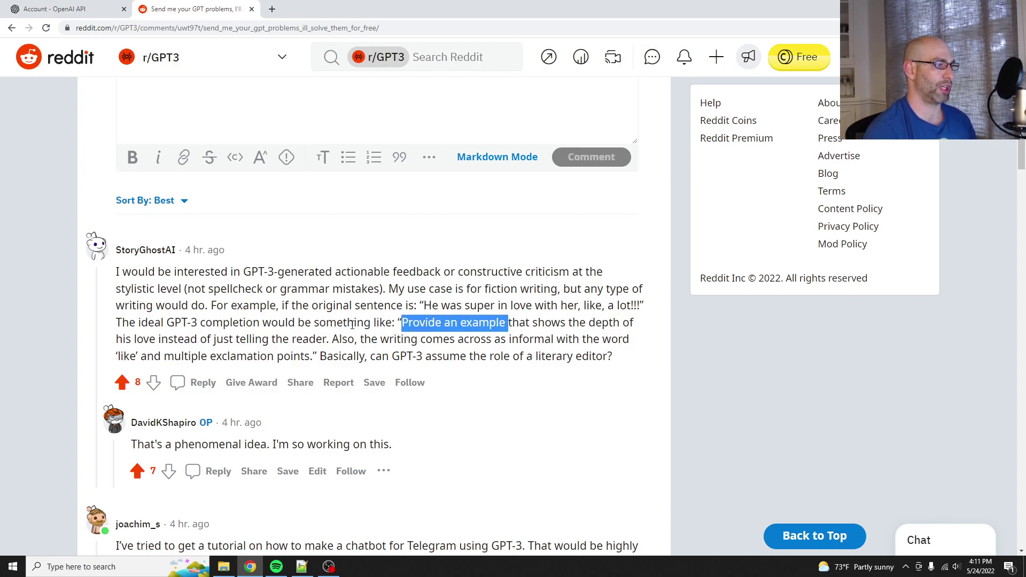
drag(329, 339, 536, 342)
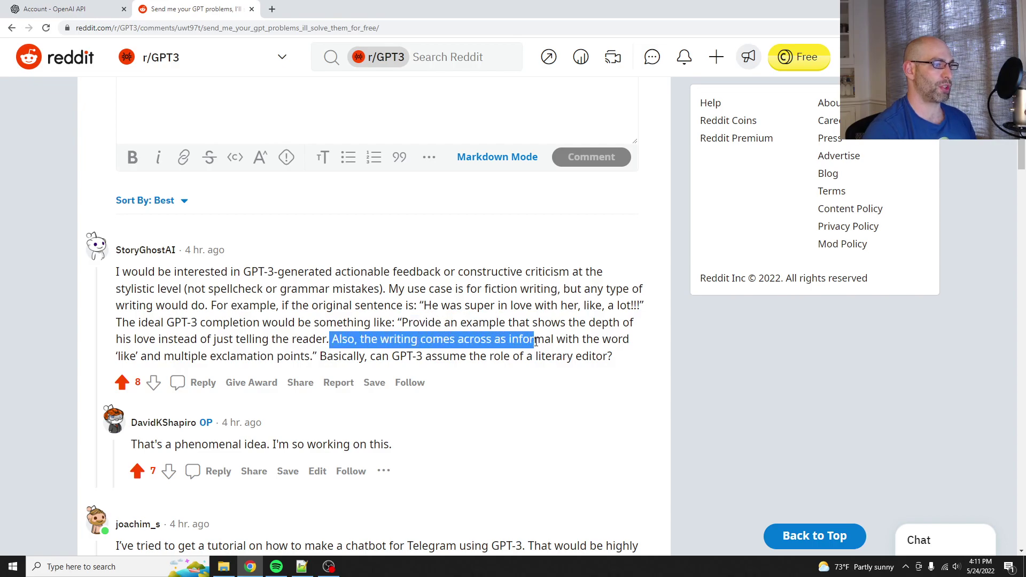
drag(210, 356, 657, 362)
click(419, 357)
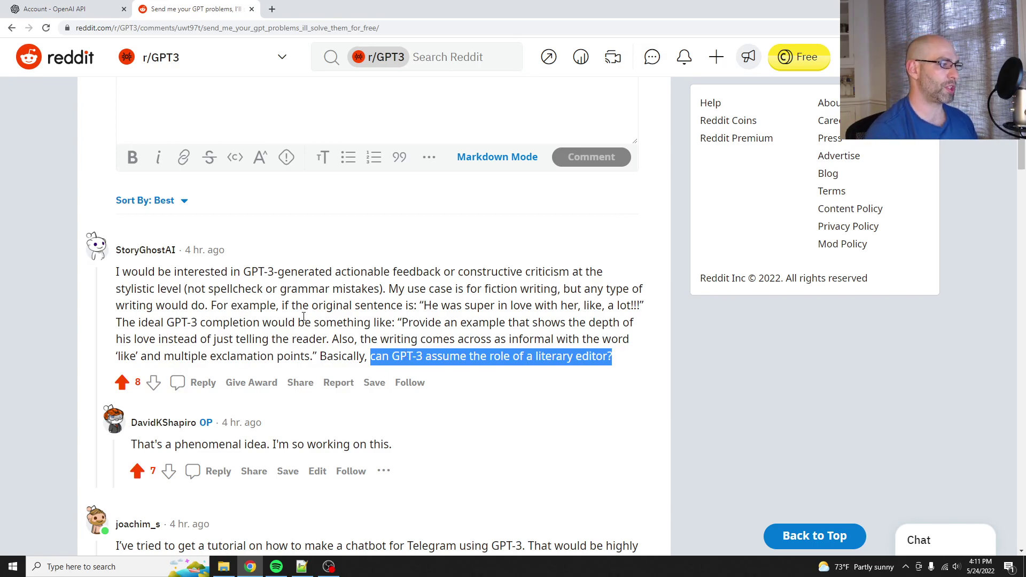
scroll(304, 317, up, 3)
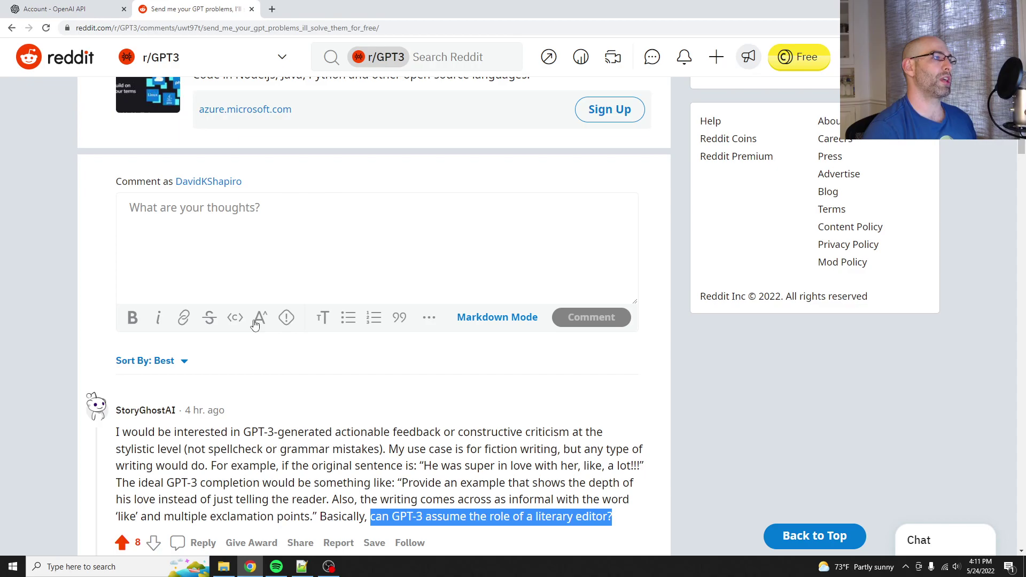
Switch to the OpenAI account usage page and scroll through the chart and daily breakdown.
click(113, 4)
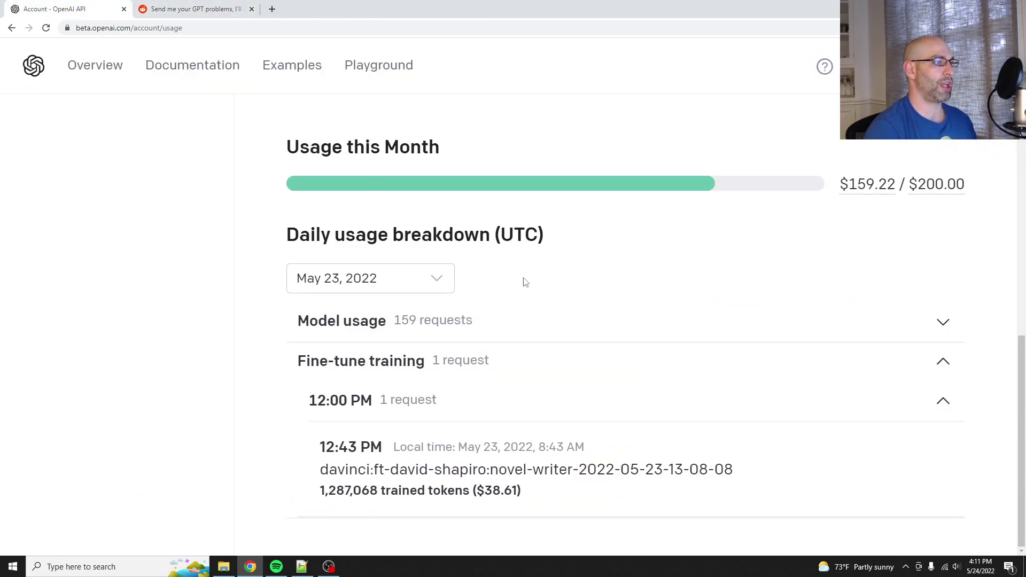
scroll(748, 294, up, 2)
scroll(764, 335, down, 2)
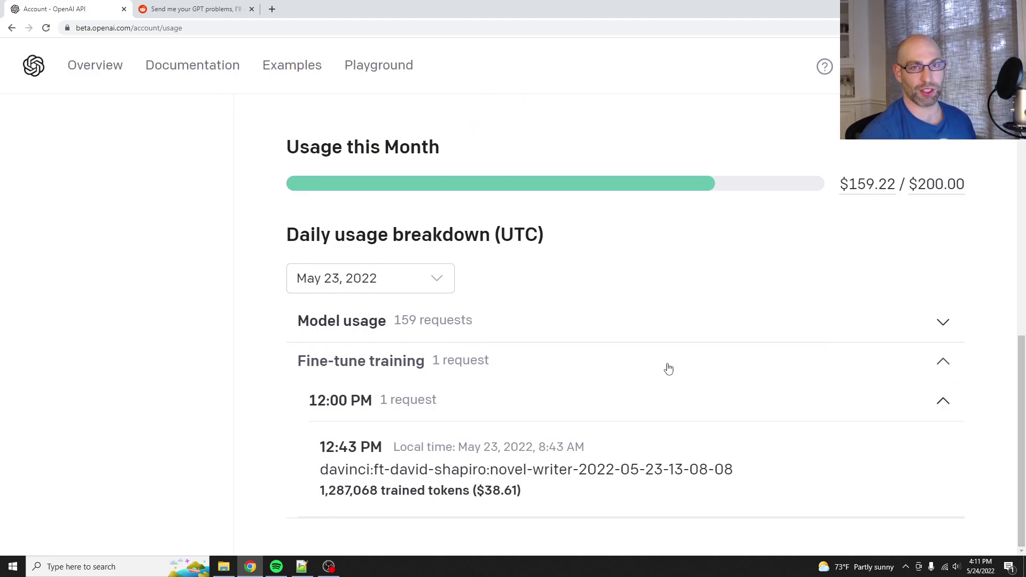
scroll(668, 367, up, 10)
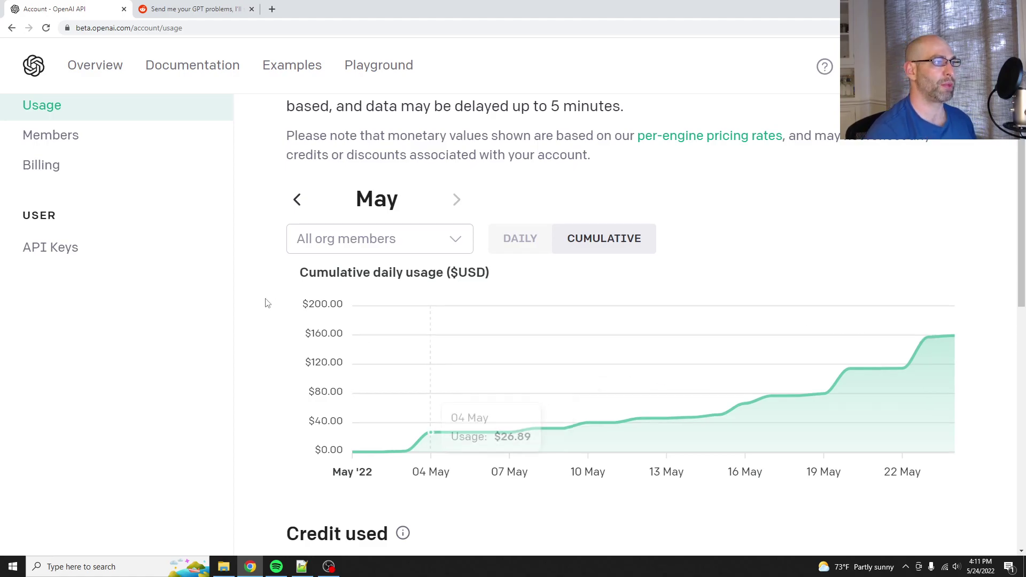
scroll(289, 321, down, 8)
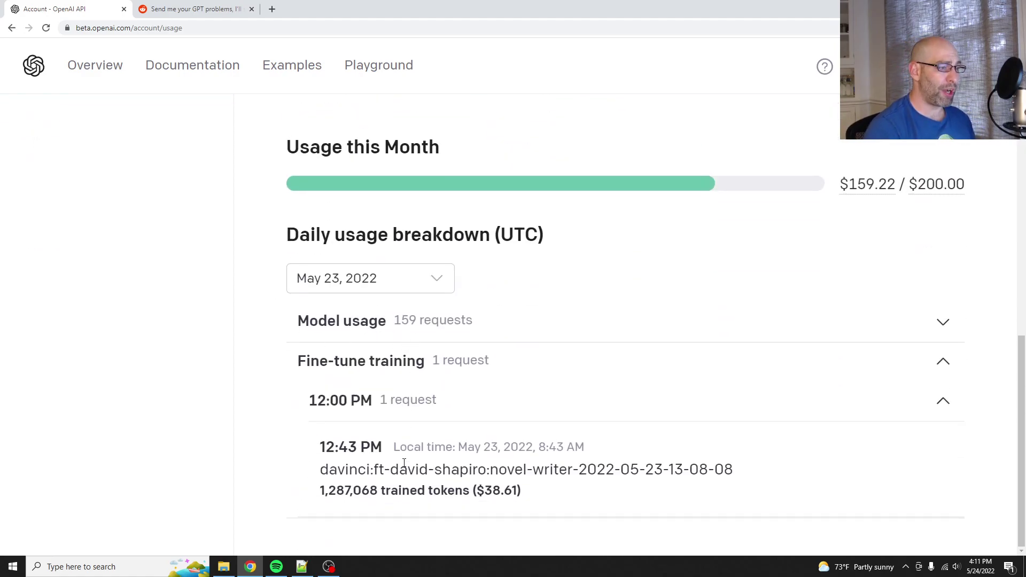
Highlight the fine-tuned model's $38.61 training cost, then bring generate_completions.py forward.
drag(503, 464, 677, 466)
click(677, 465)
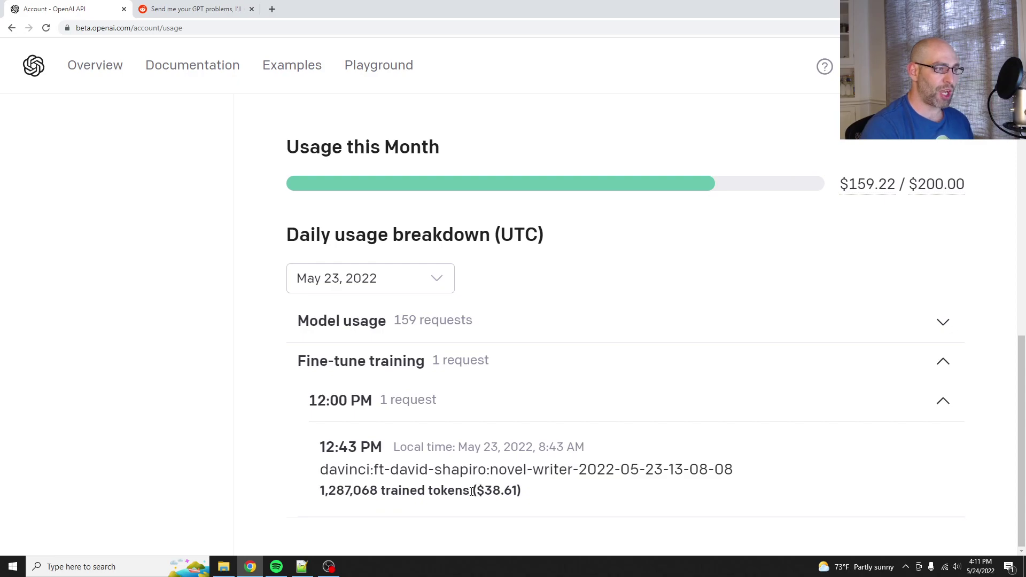
drag(471, 492, 536, 496)
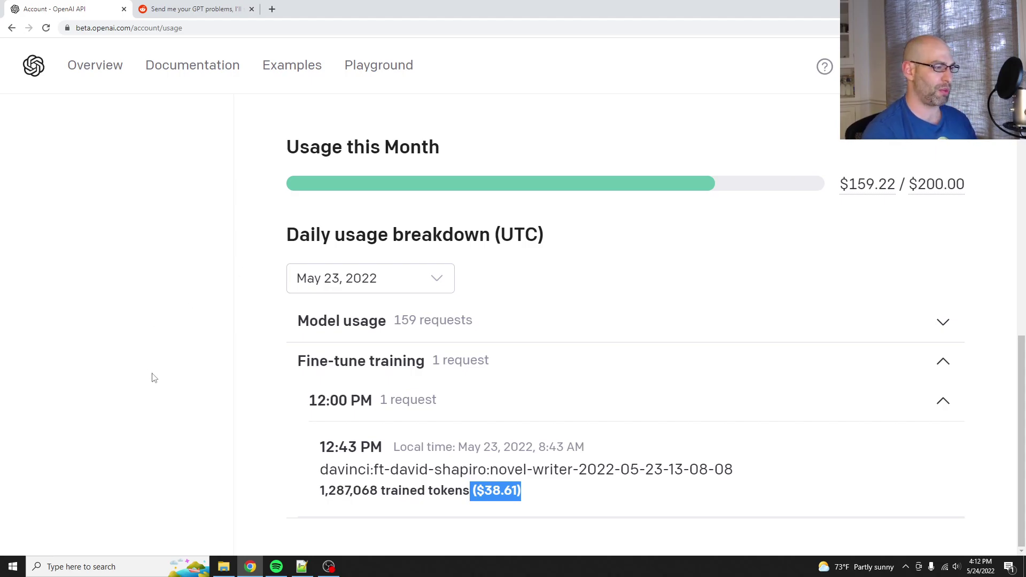
click(301, 566)
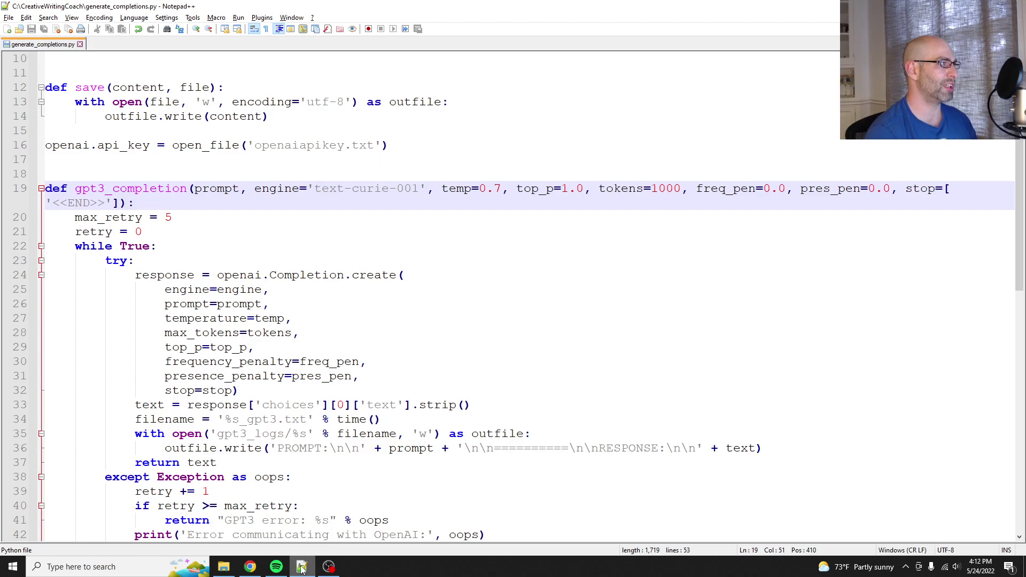
Open the CreativeWritingCoach repository on GitHub in a new Chrome tab.
scroll(269, 384, down, 5)
scroll(269, 385, up, 8)
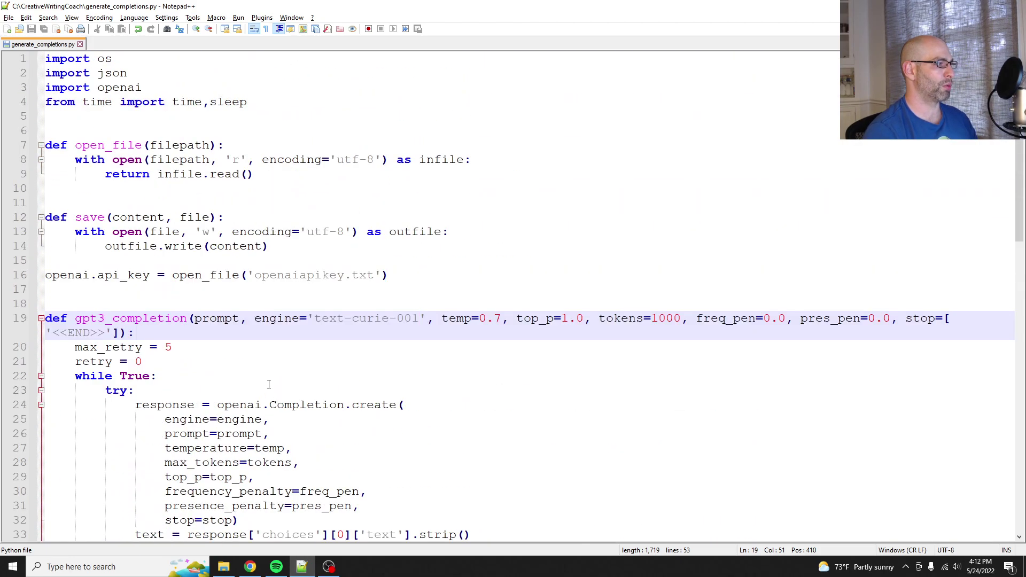
click(250, 567)
click(271, 10)
click(263, 45)
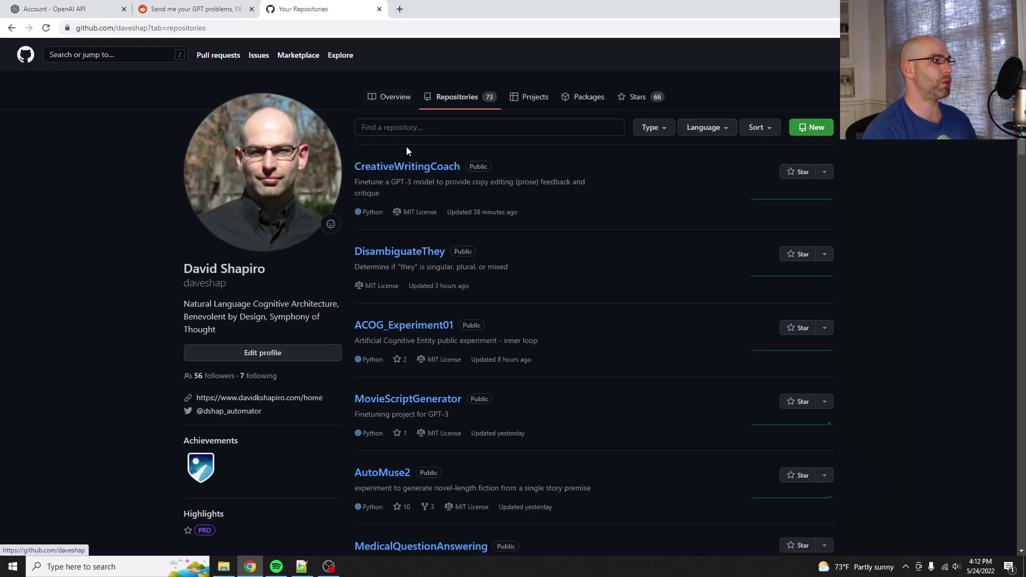
click(408, 167)
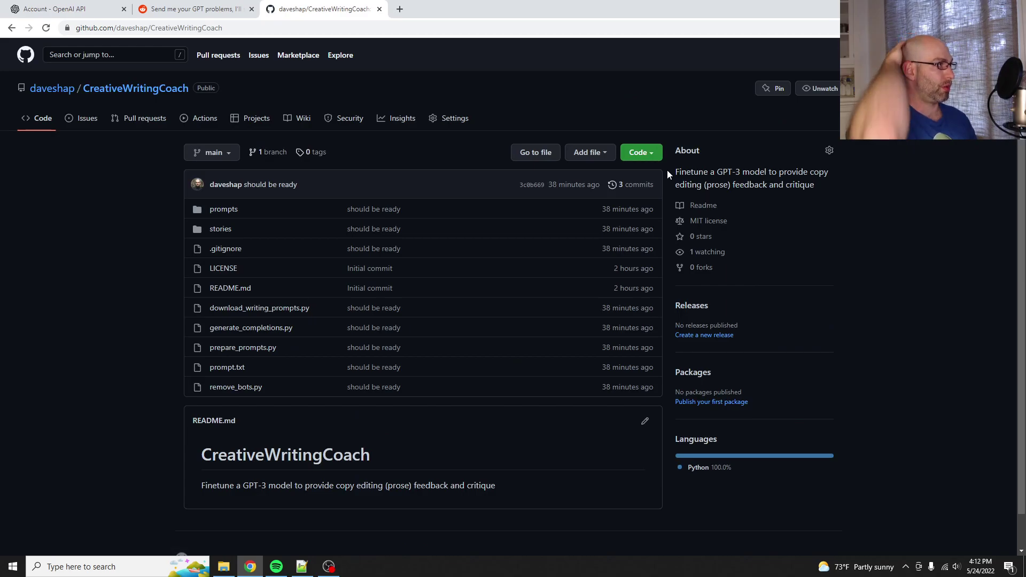
double_click(211, 28)
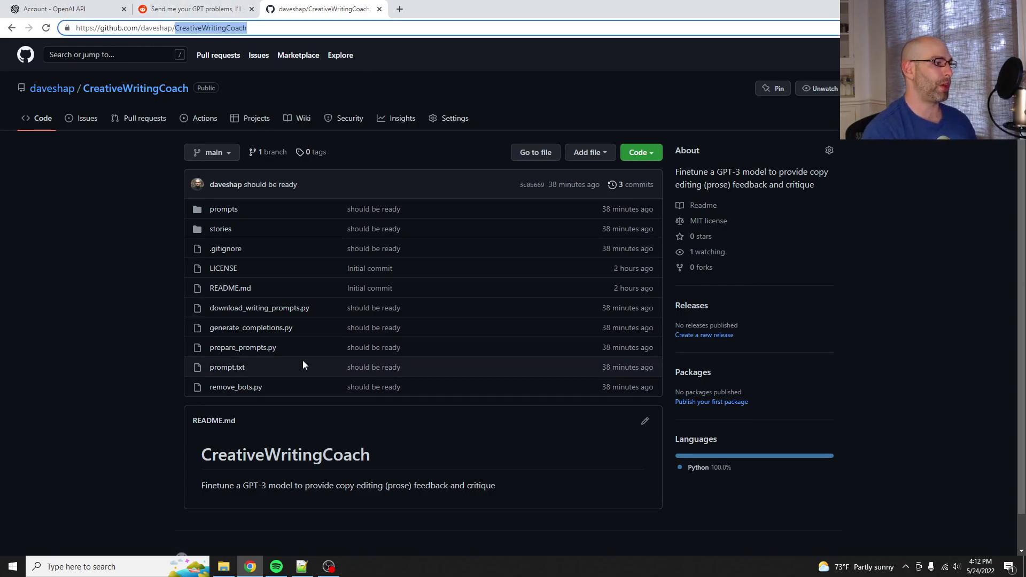
Open Command Prompt in the CreativeWritingCoach folder and check git status.
mouse_move(340, 562)
key(super)
text(cmd)
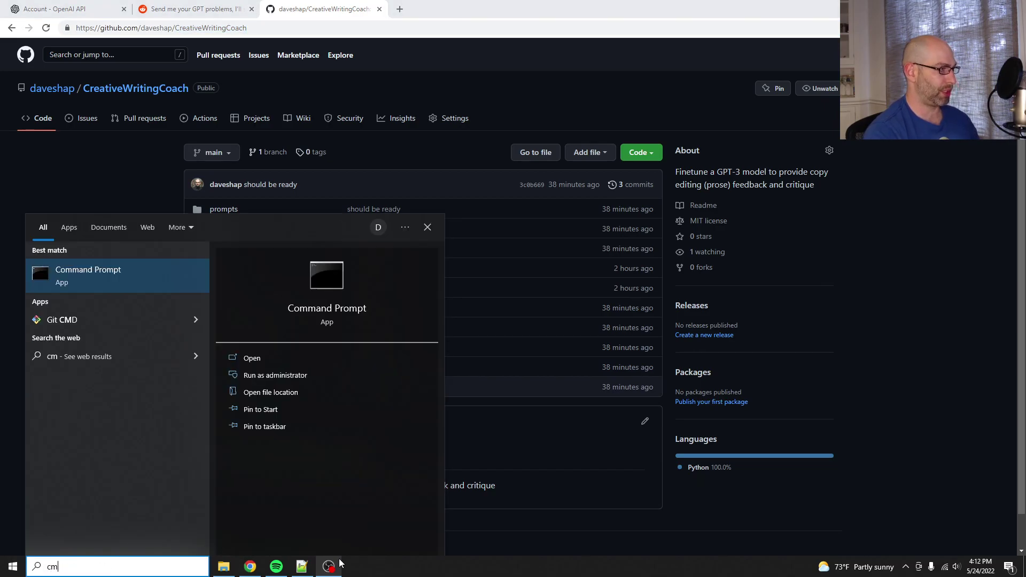
key(Return)
text(cd /.)
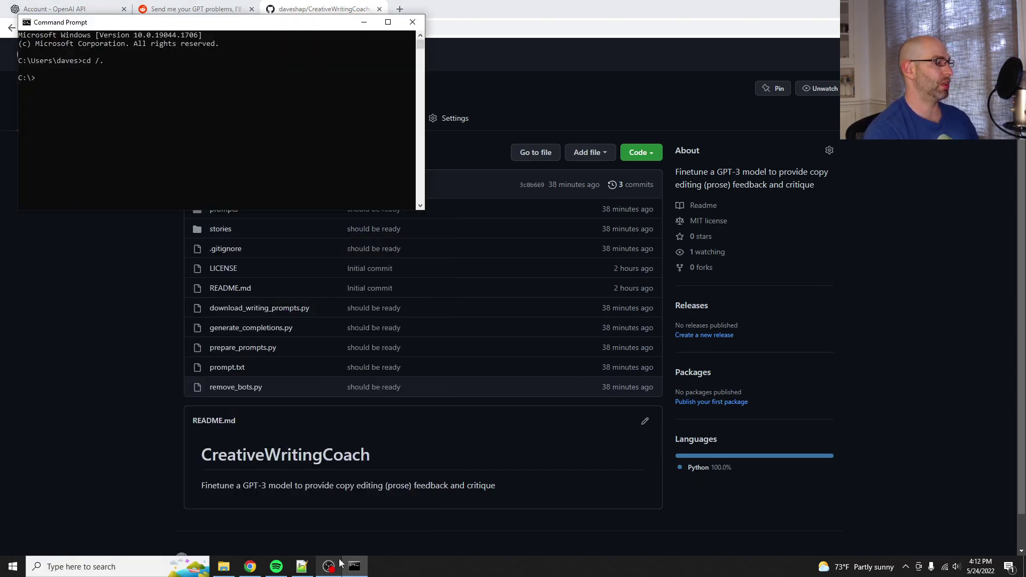
text( cre)
key(Tab)
key(Return)
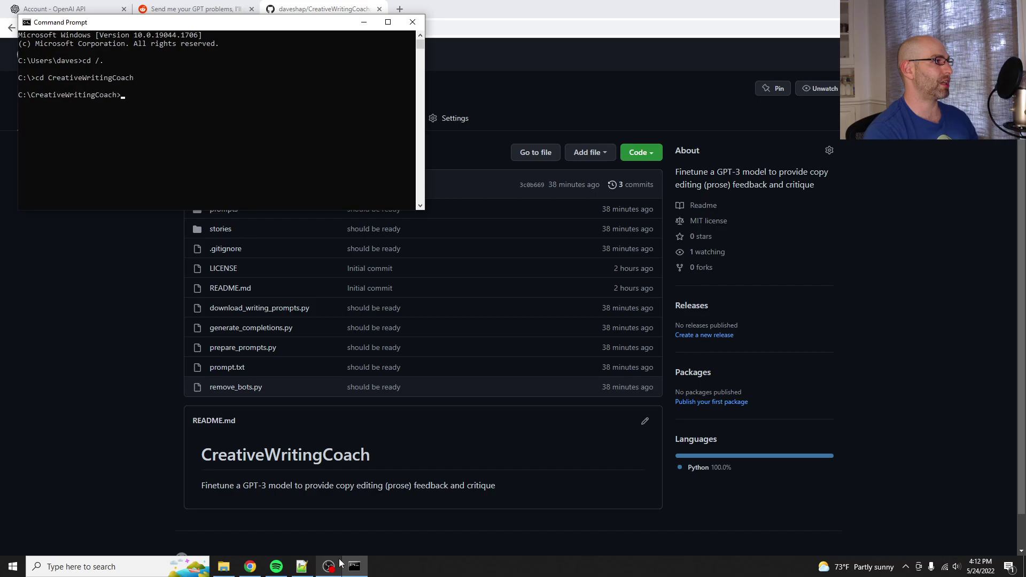
text(git status)
key(Return)
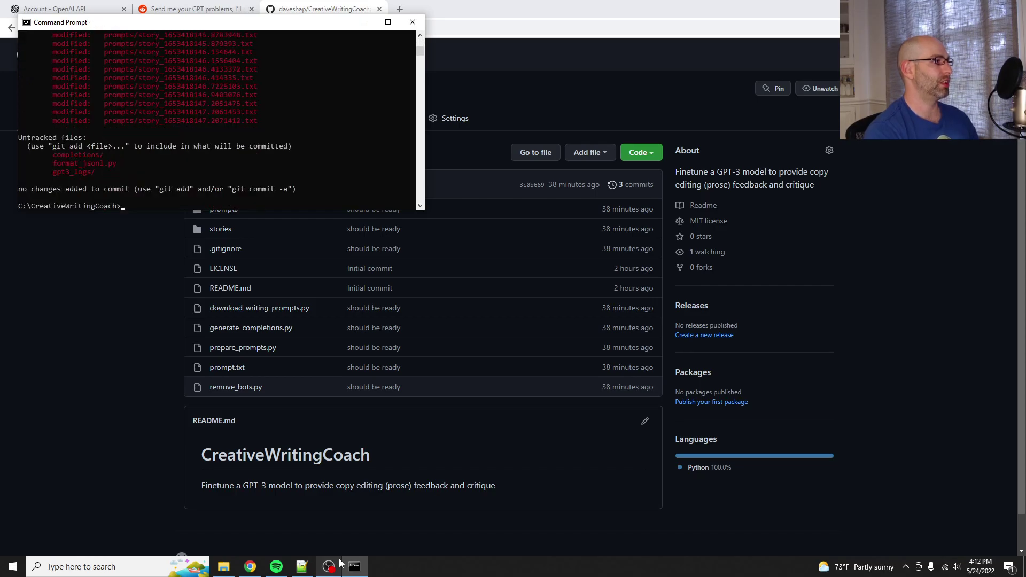
Commit all changes as 'ready for plebs to use', push, and refresh the GitHub repo page.
text(git add .)
key(Return)
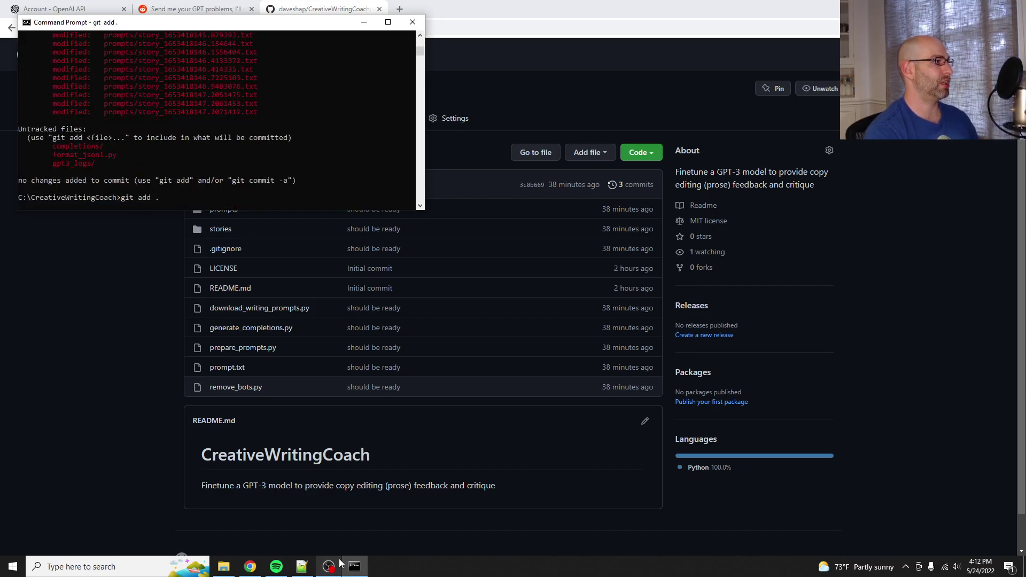
text(git commit -)
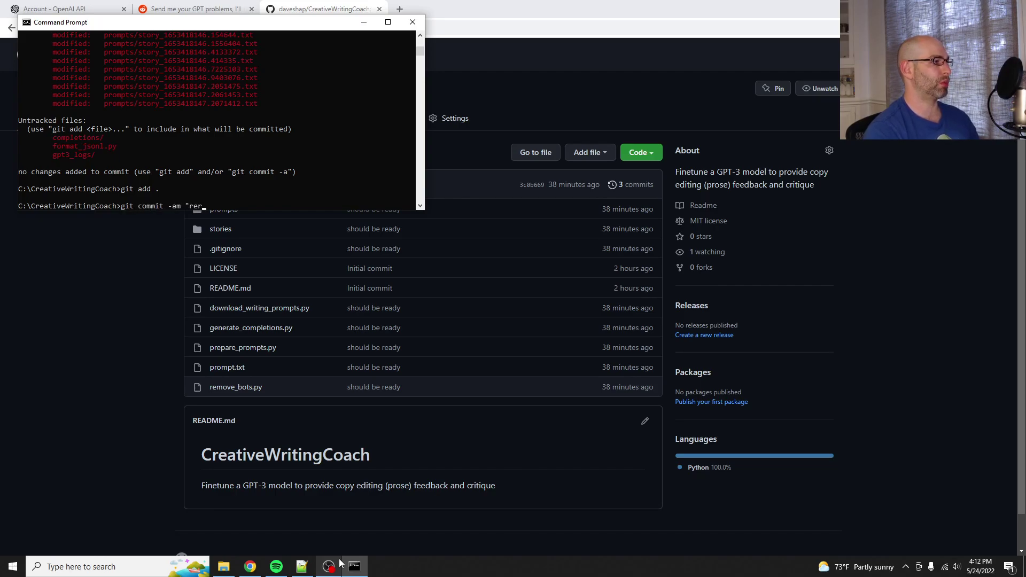
text(am "ready for plebs to use")
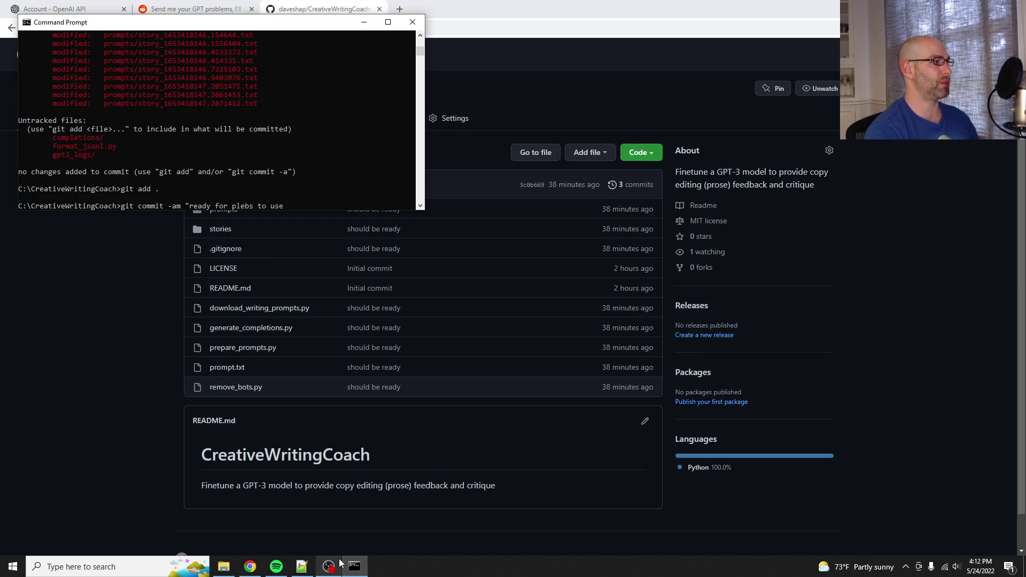
key(Return)
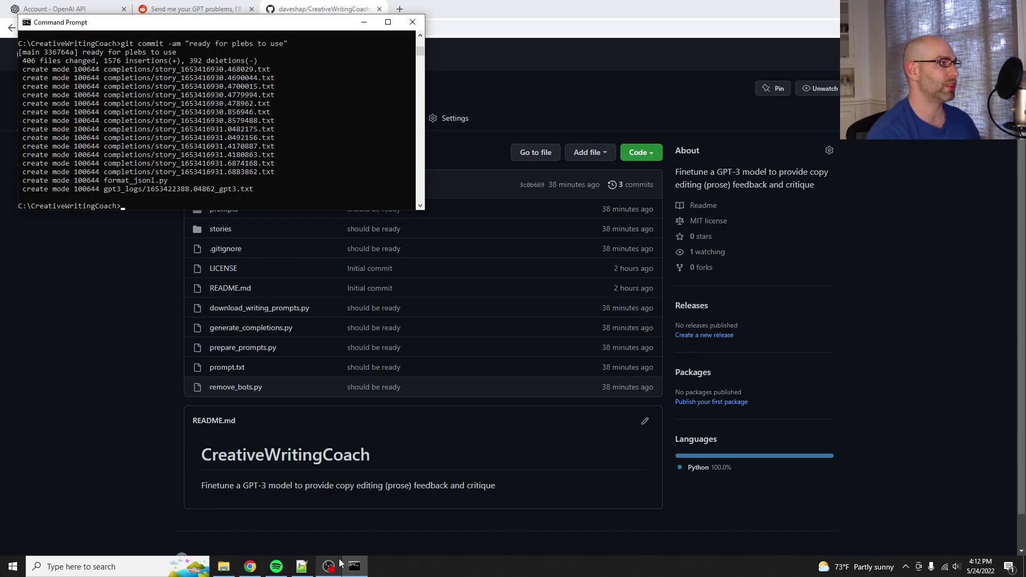
text(git push)
key(Return)
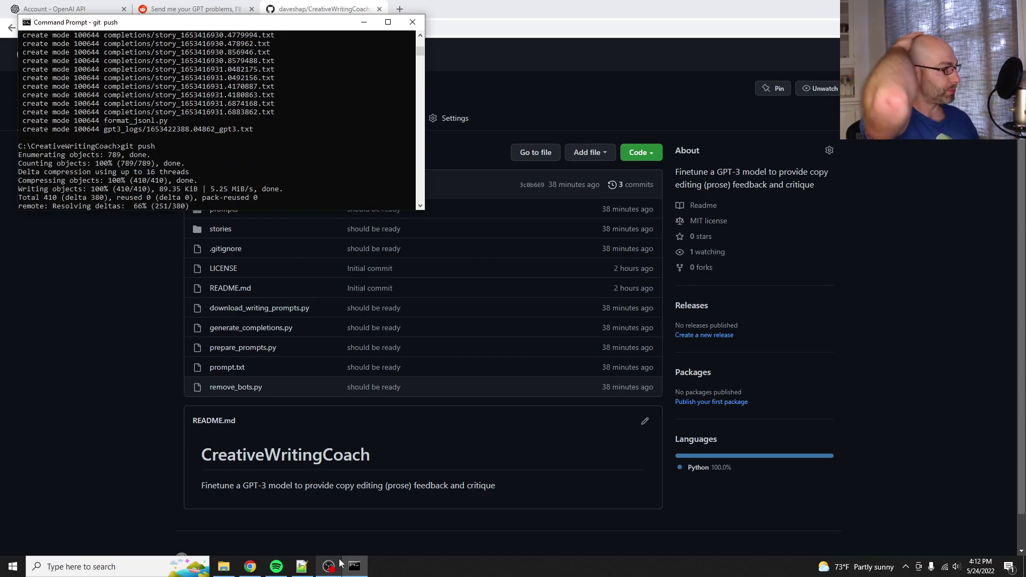
click(142, 463)
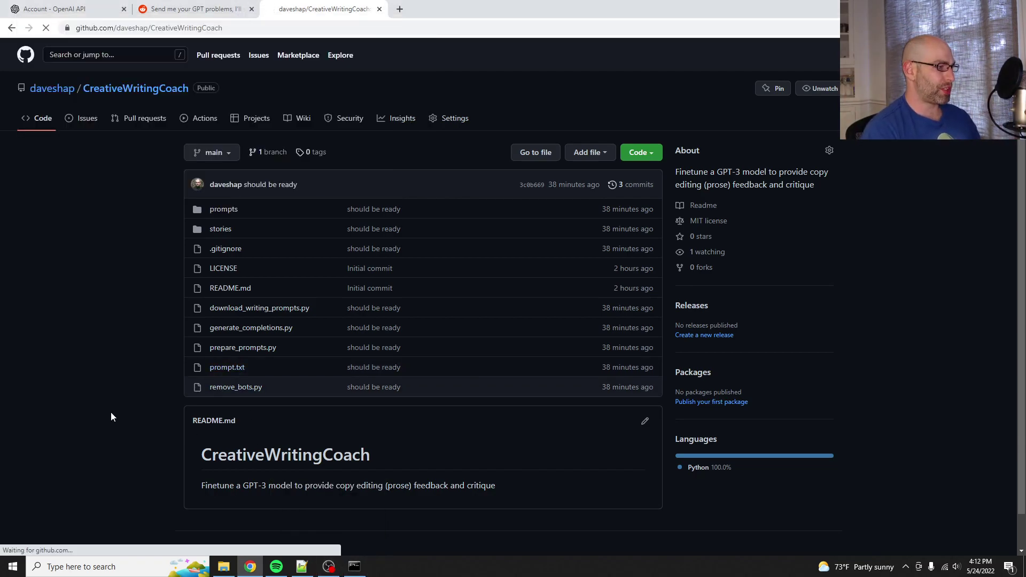
key(F5)
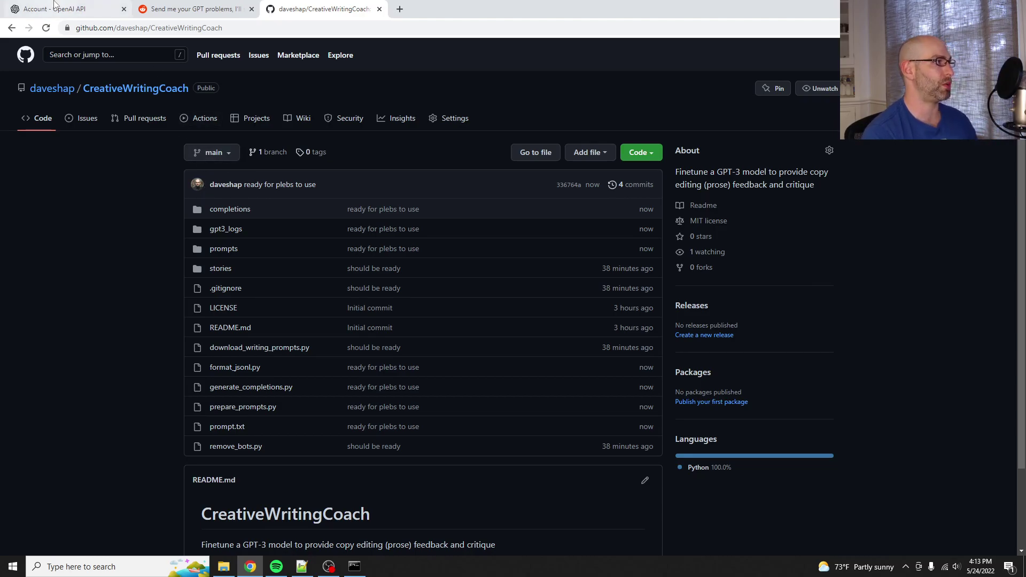
click(224, 566)
Open download_writing_prompts.py in Notepad++ and copy the Reddit top-posts URL on line 24.
click(202, 323)
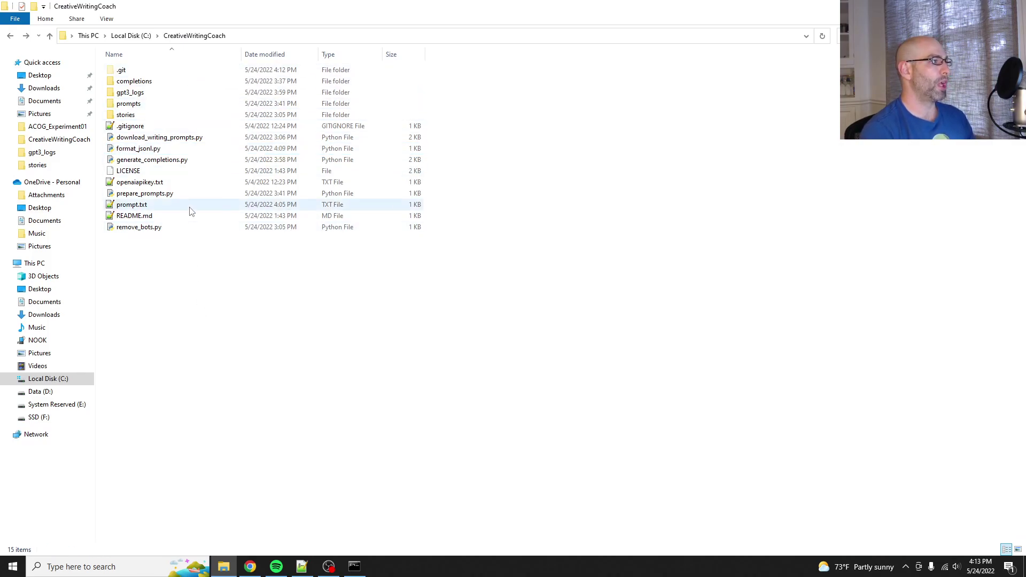
right_click(165, 137)
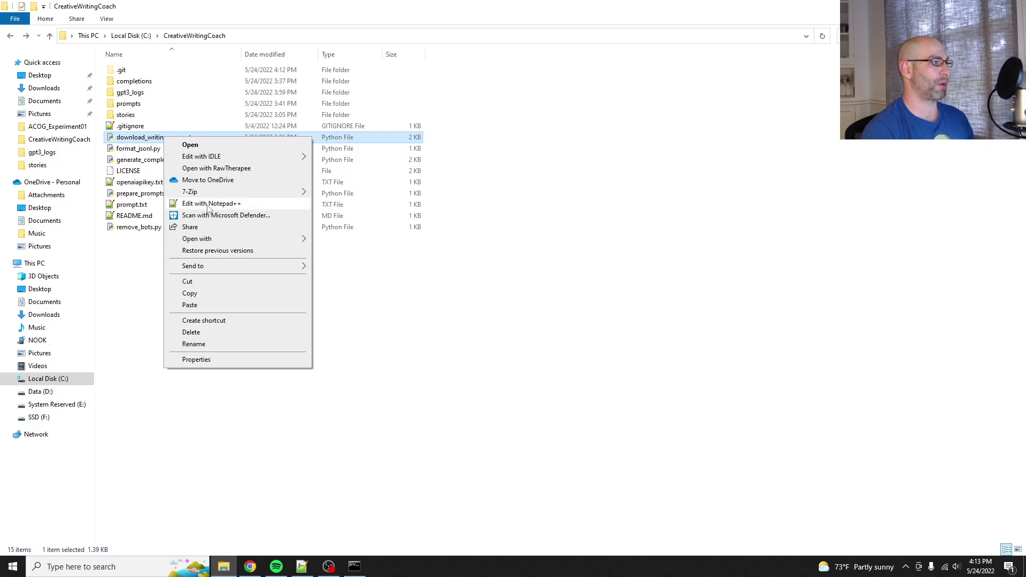
click(211, 203)
scroll(236, 202, down, 2)
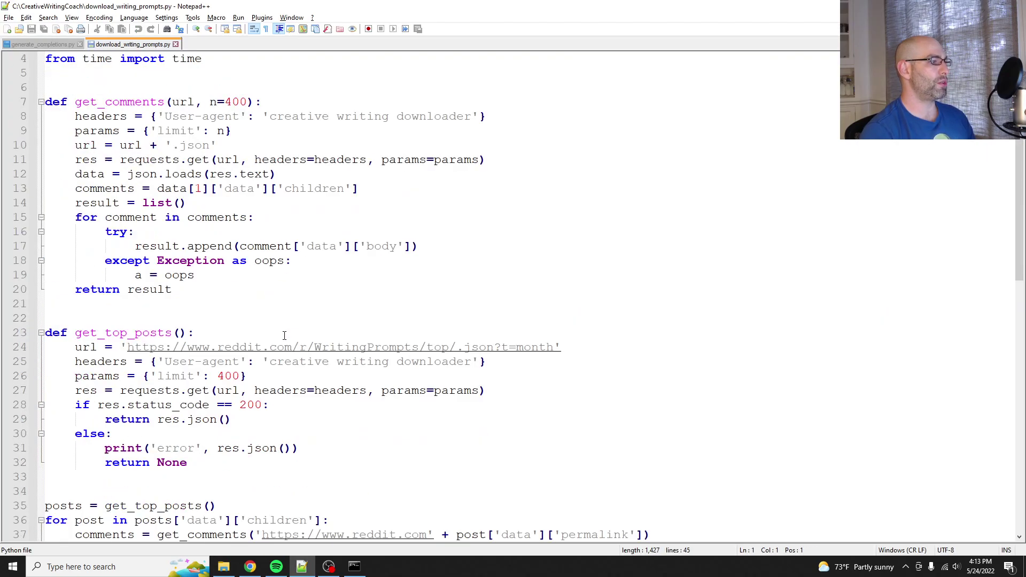
click(584, 304)
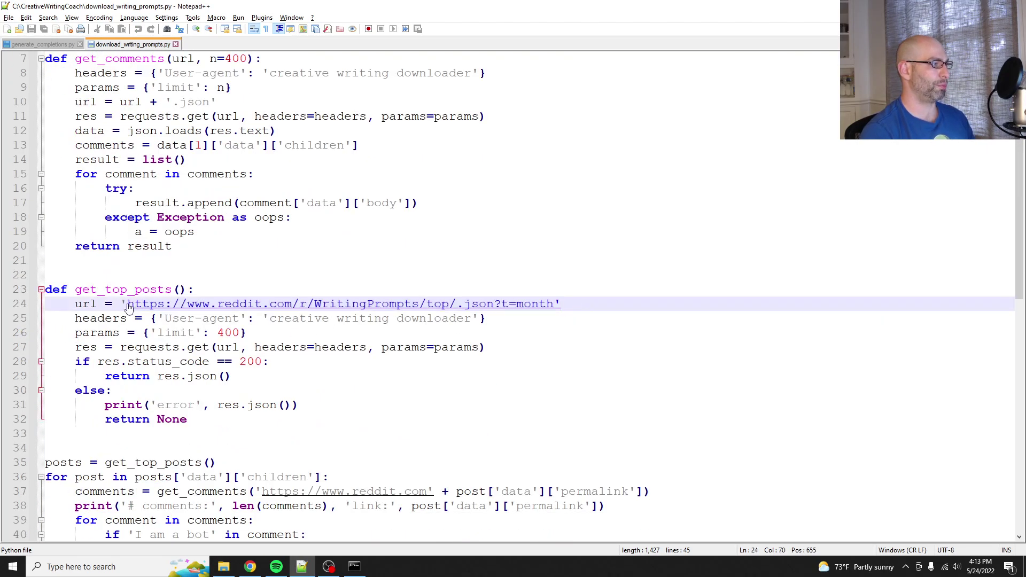
drag(127, 303, 547, 304)
key(ctrl+c)
key(alt+Tab)
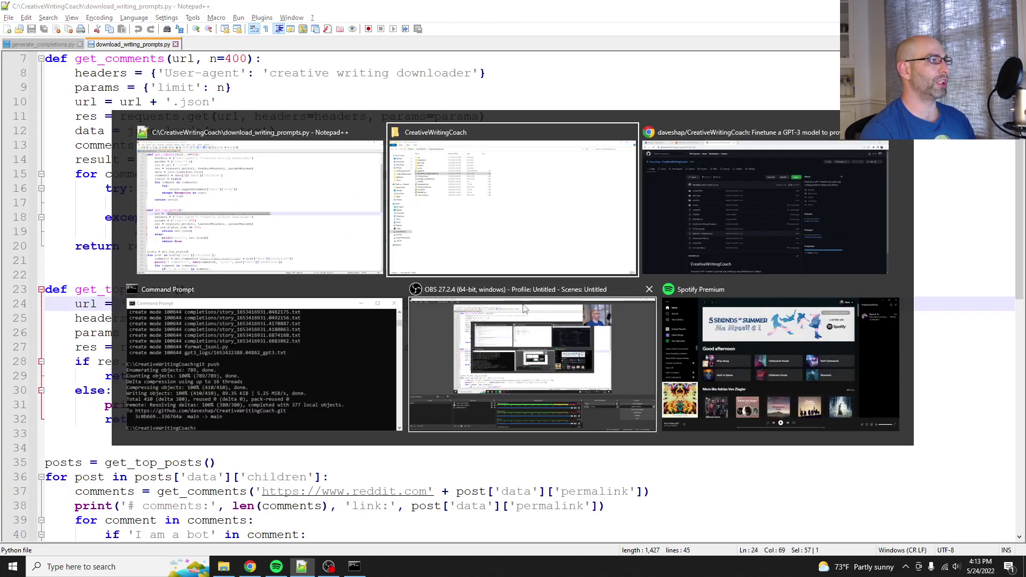
click(250, 568)
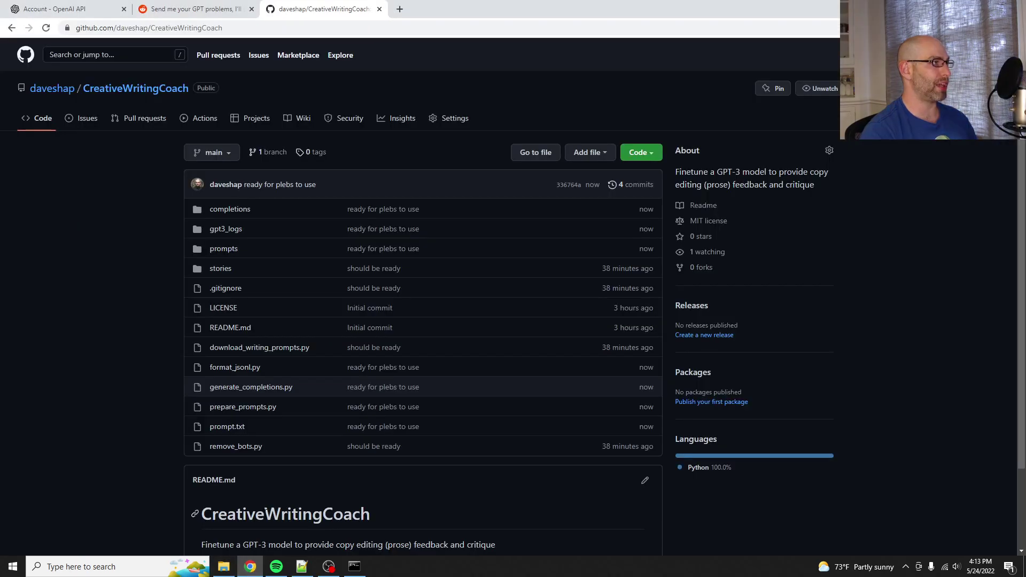
Load the copied URL in a new tab, then strip '.json?t=month' to view r/WritingPrompts.
key(ctrl+t)
key(ctrl+v)
key(Return)
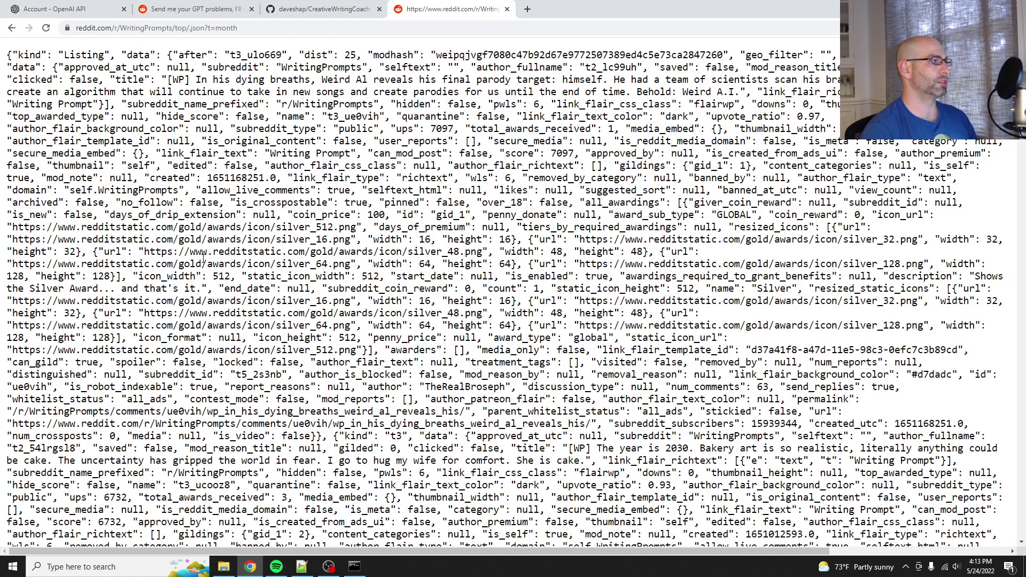
drag(191, 34, 472, 25)
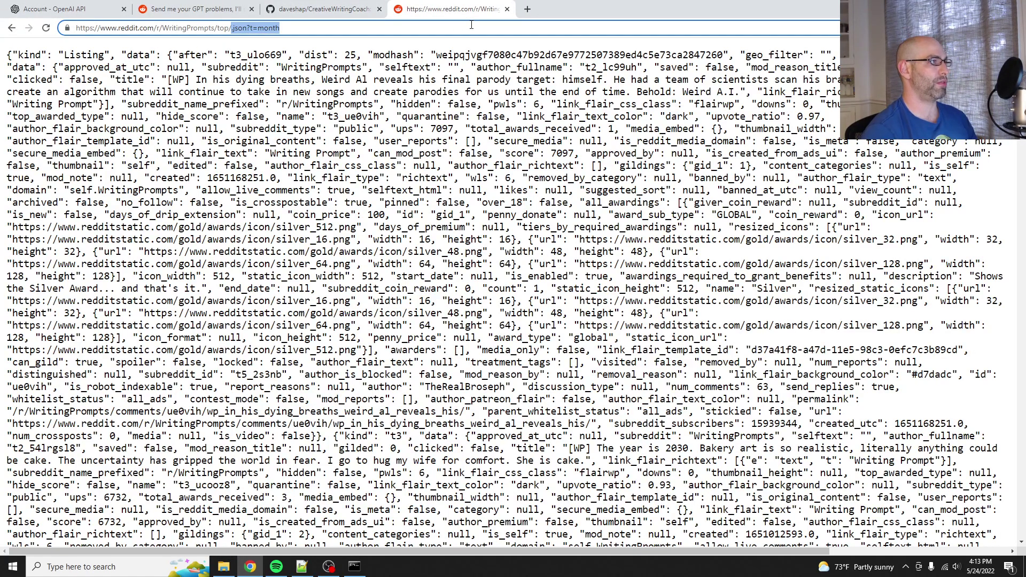
key(BackSpace)
key(Return)
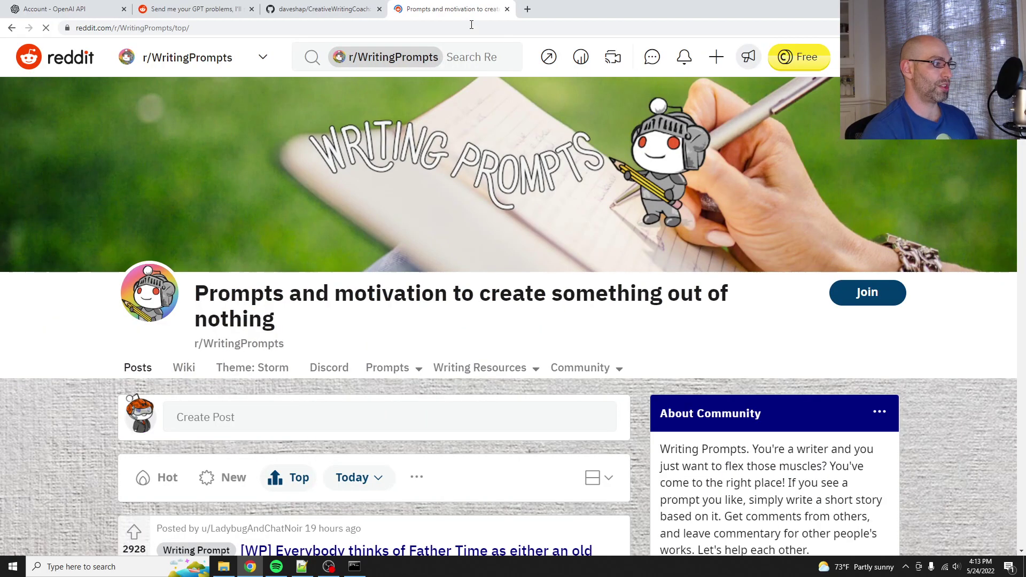
scroll(380, 319, down, 10)
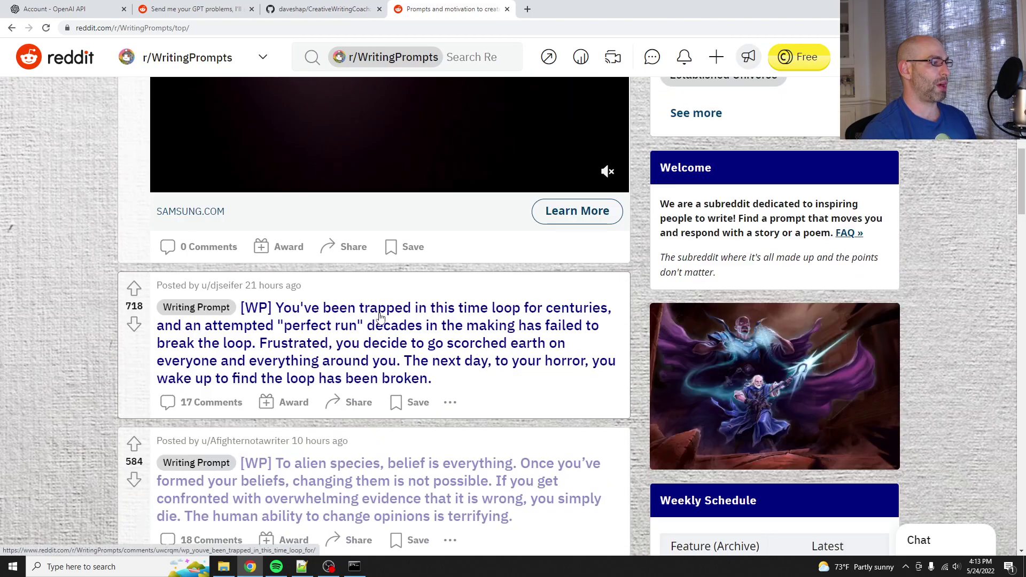
scroll(380, 316, down, 2)
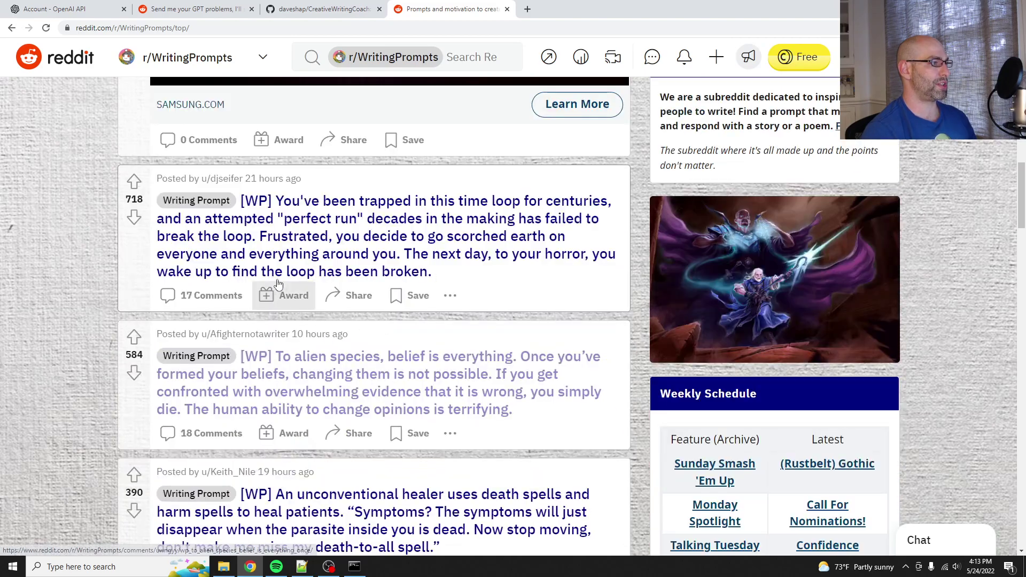
Open the time-loop prompt thread and scroll through its story comments.
click(187, 283)
scroll(353, 317, down, 8)
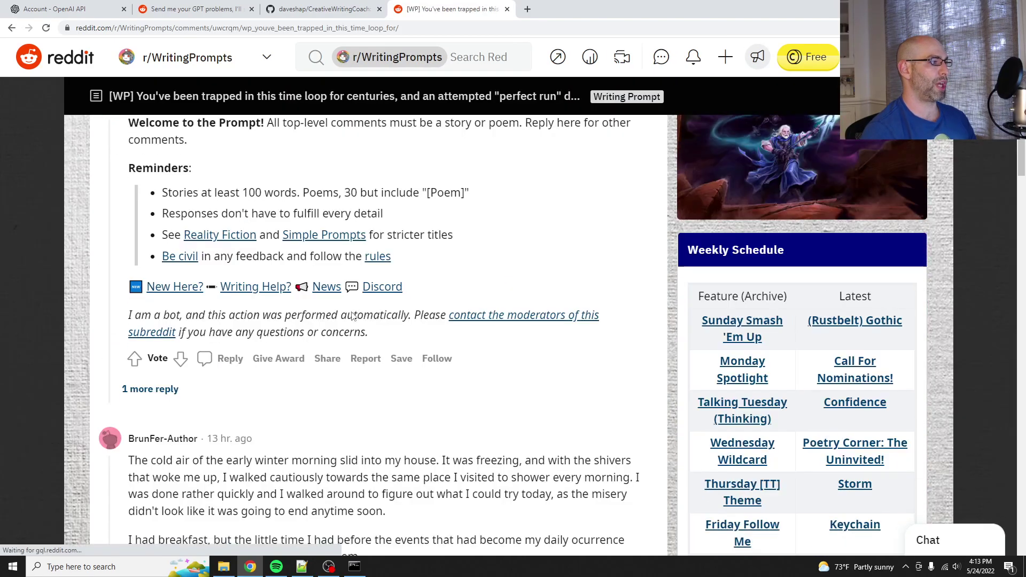
scroll(352, 317, down, 15)
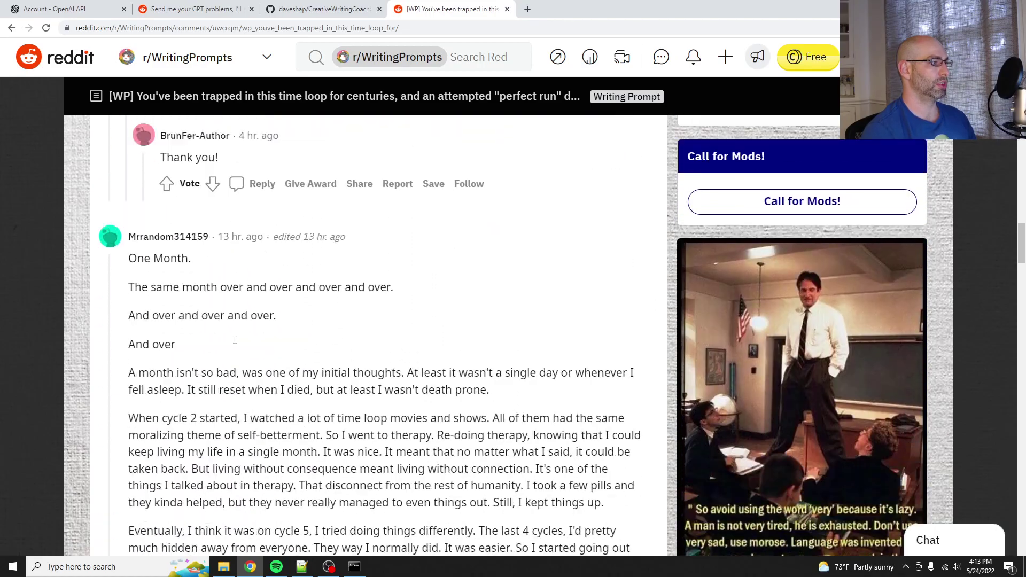
scroll(235, 340, down, 4)
scroll(328, 199, up, 4)
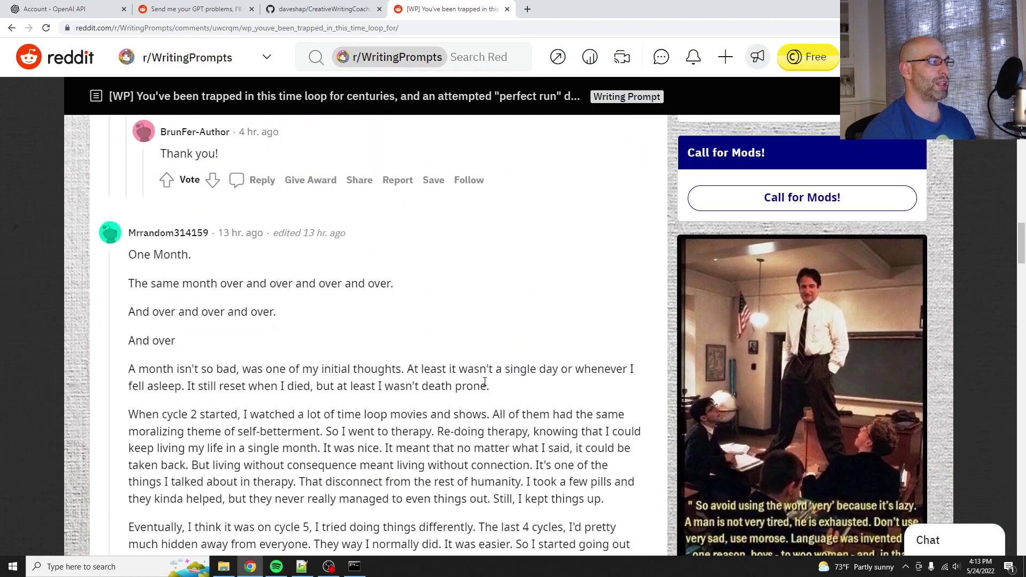
scroll(376, 374, down, 11)
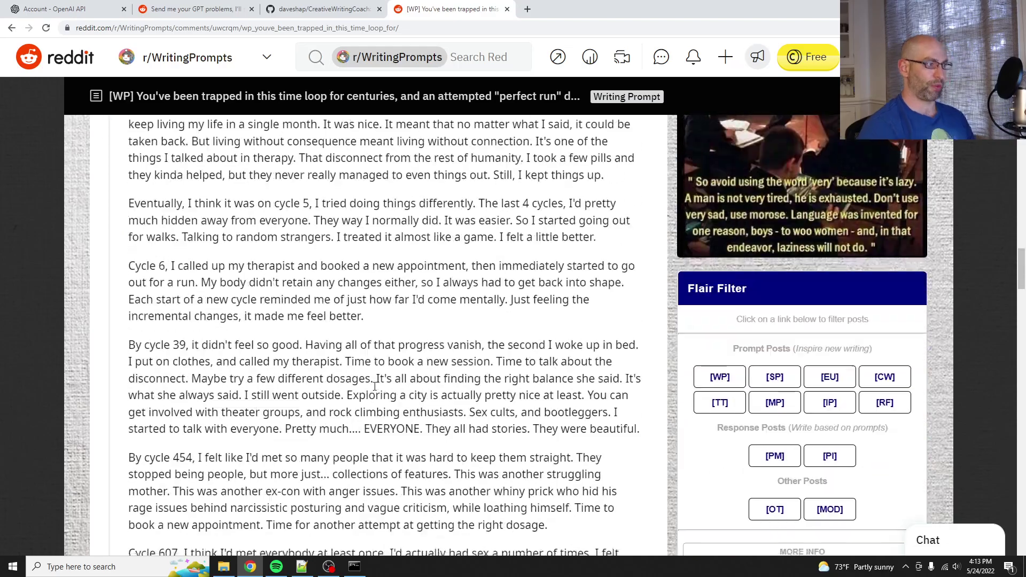
scroll(377, 390, down, 2)
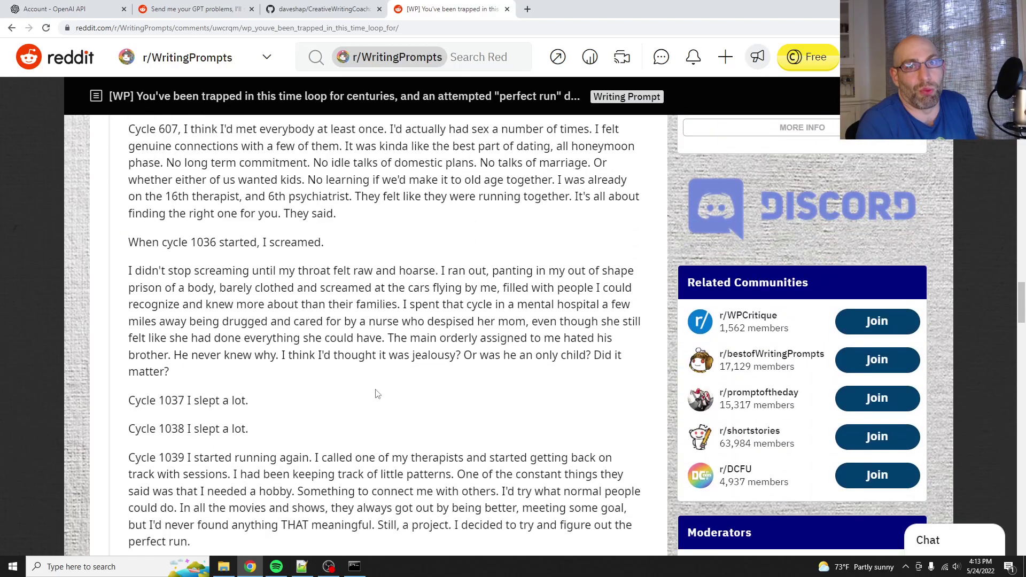
scroll(375, 394, up, 13)
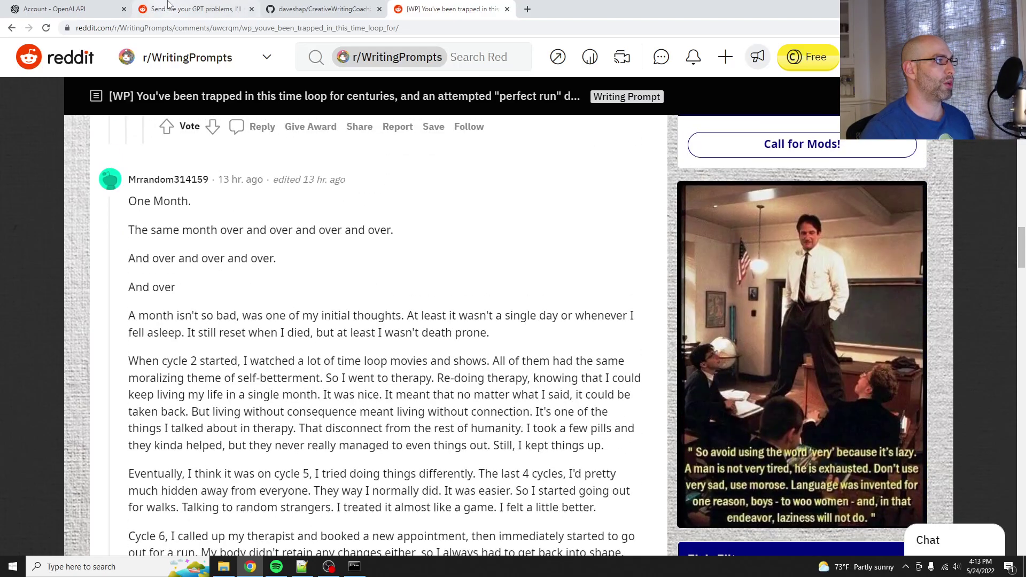
Check the GPT problems thread, then return to the time-loop story and keep reading.
key(ctrl+2)
scroll(365, 416, down, 2)
drag(138, 325, 502, 411)
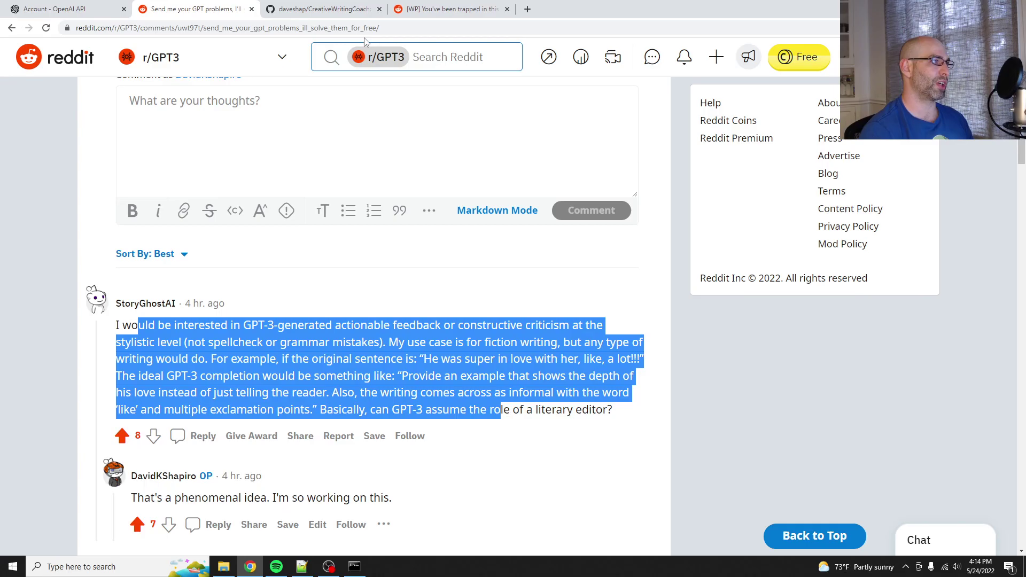
click(422, 9)
scroll(415, 191, down, 20)
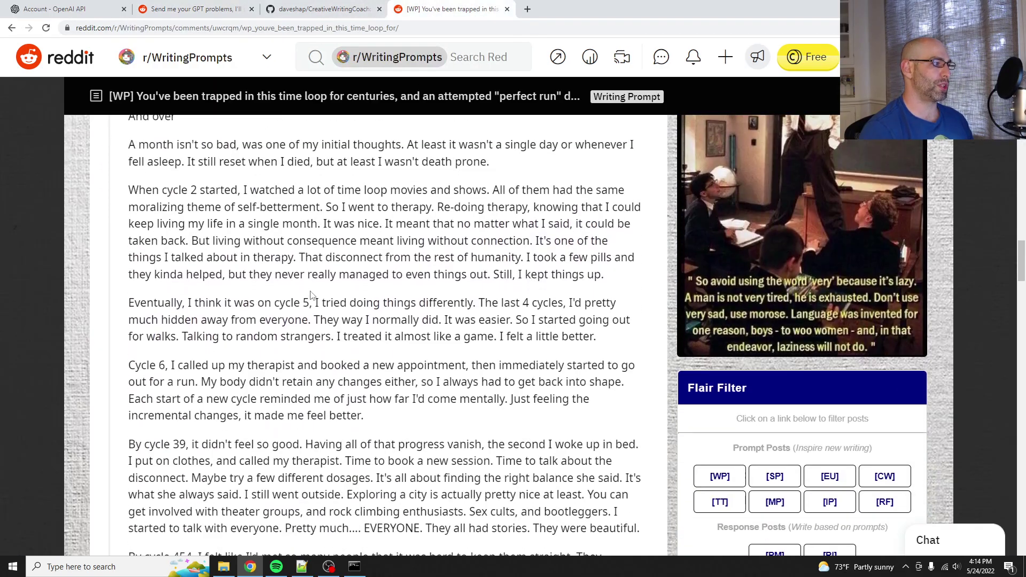
scroll(324, 307, down, 6)
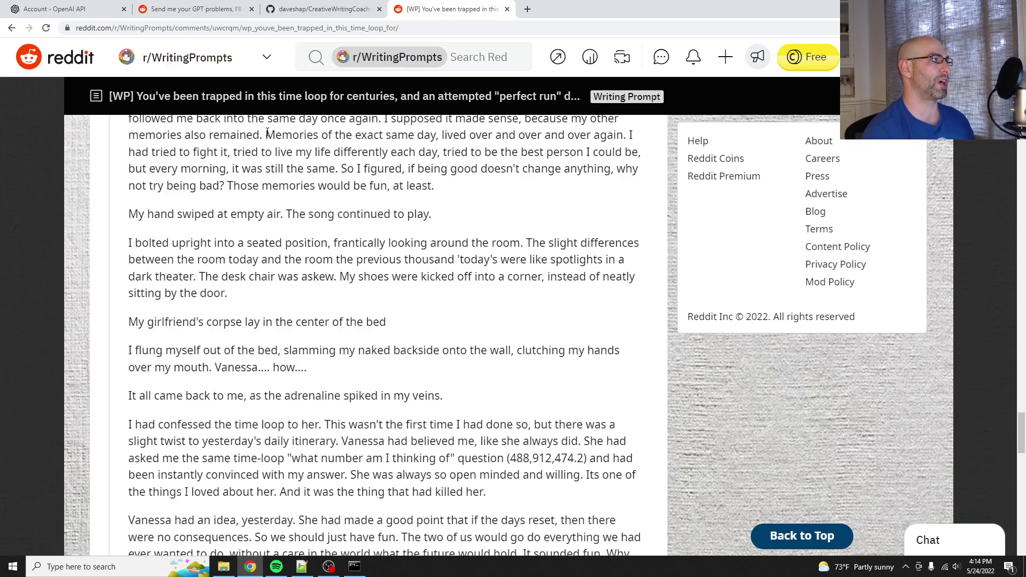
Scroll download_writing_prompts.py and mark the get_top_posts call on line 35.
click(301, 566)
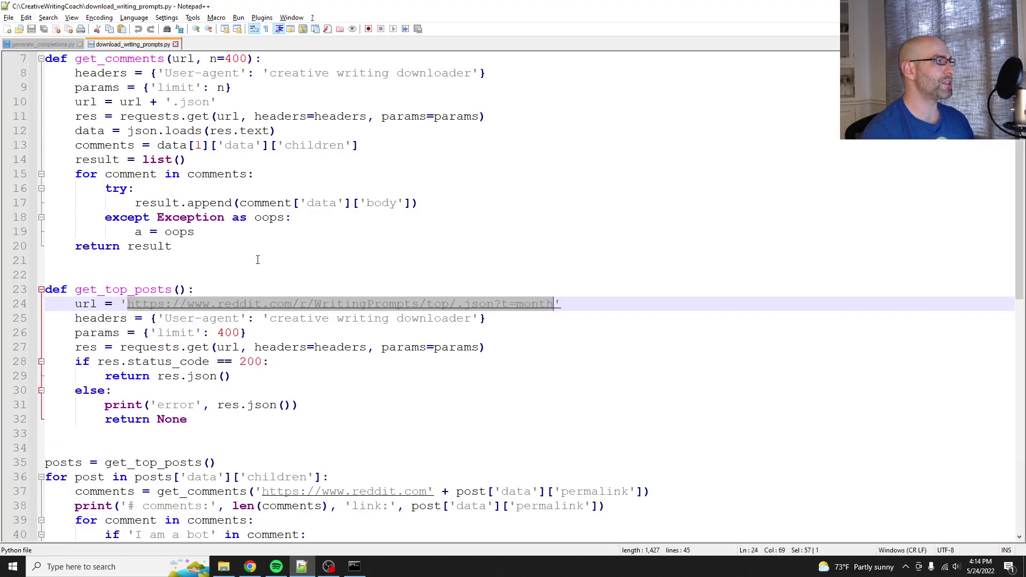
scroll(206, 166, down, 8)
scroll(209, 171, up, 5)
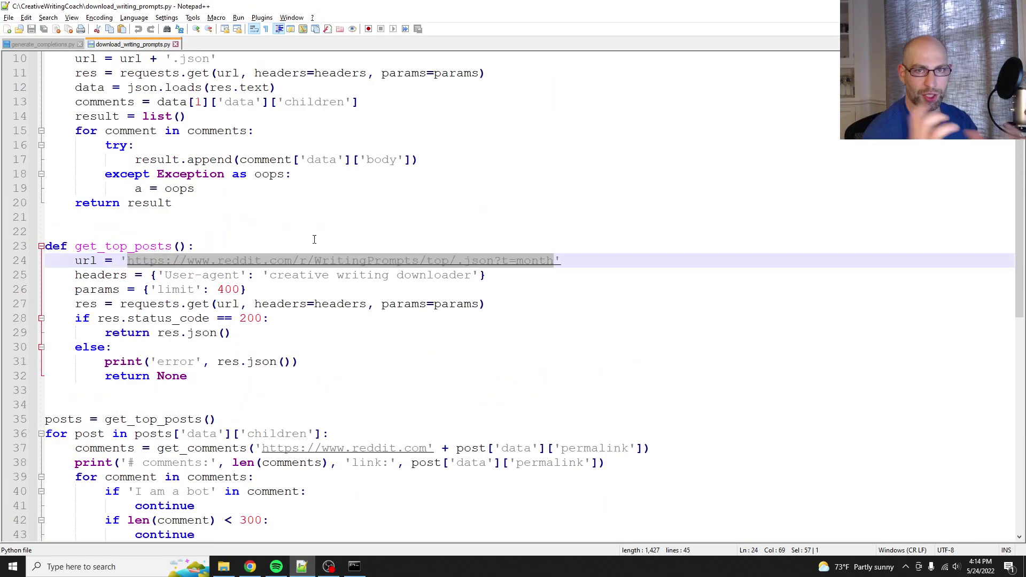
scroll(314, 268, up, 3)
scroll(322, 284, down, 5)
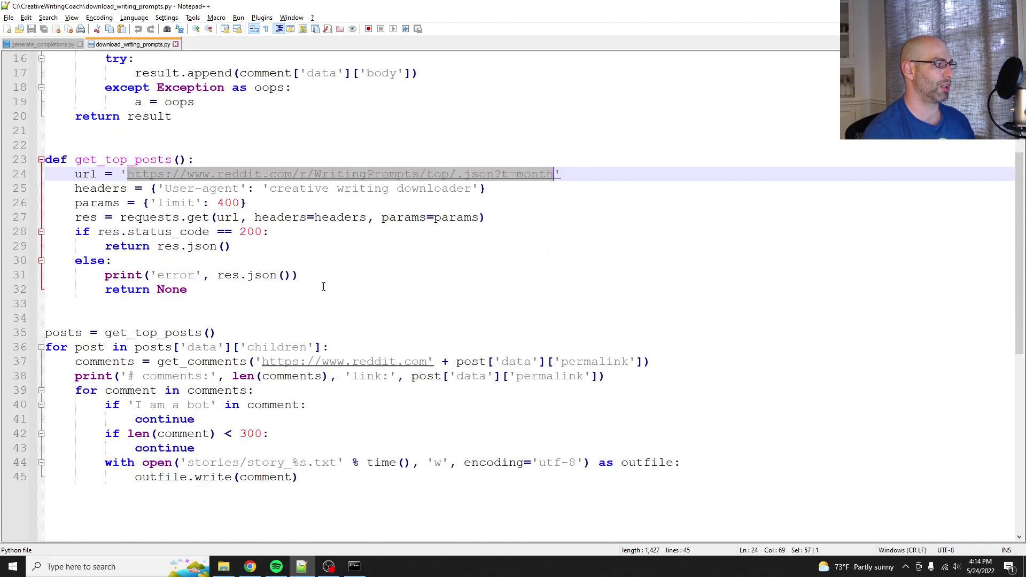
click(291, 331)
double_click(119, 329)
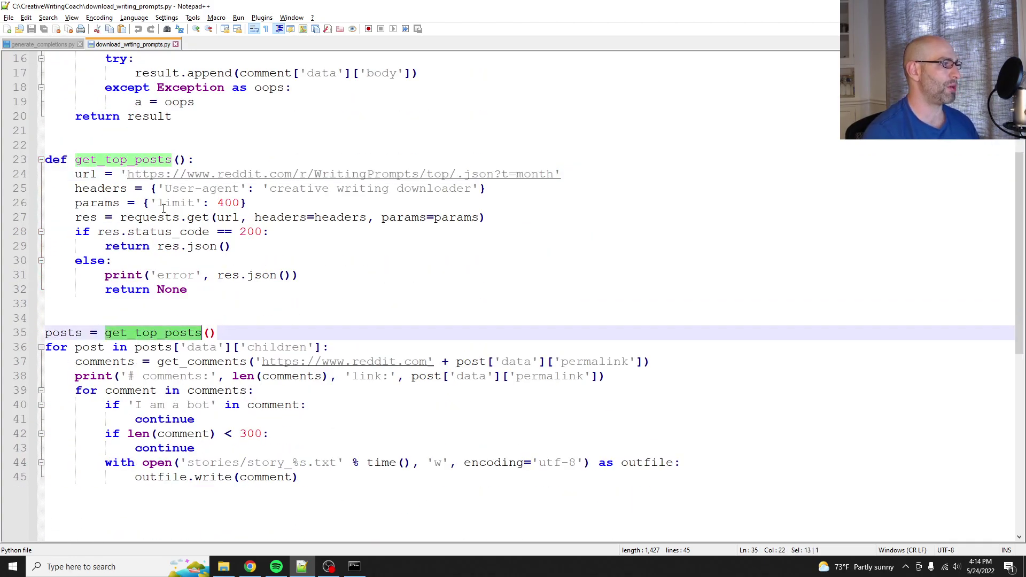
Highlight the Reddit URL path and the get_comments call on line 37.
drag(603, 174, 269, 175)
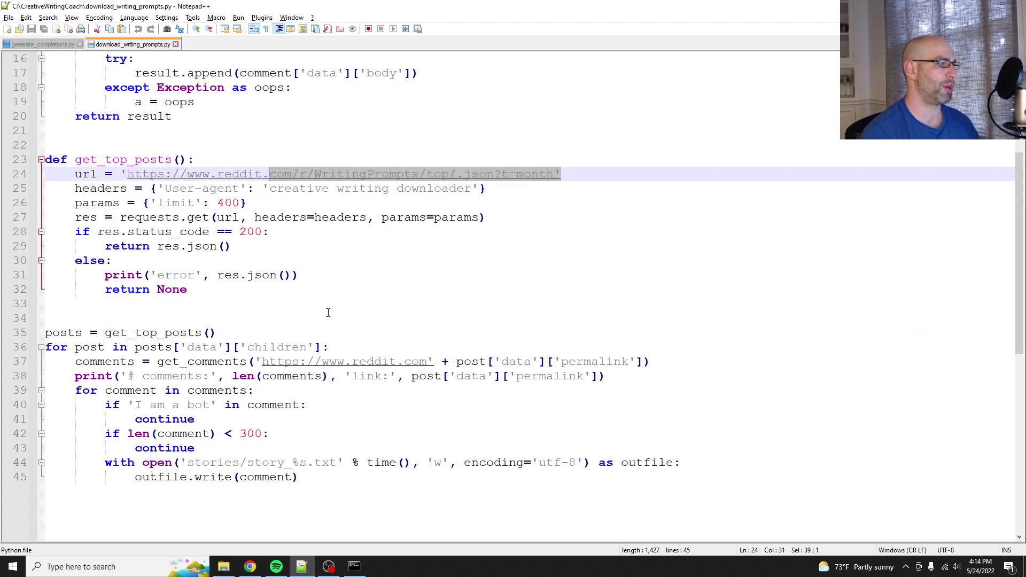
click(328, 312)
drag(105, 362, 600, 362)
click(714, 362)
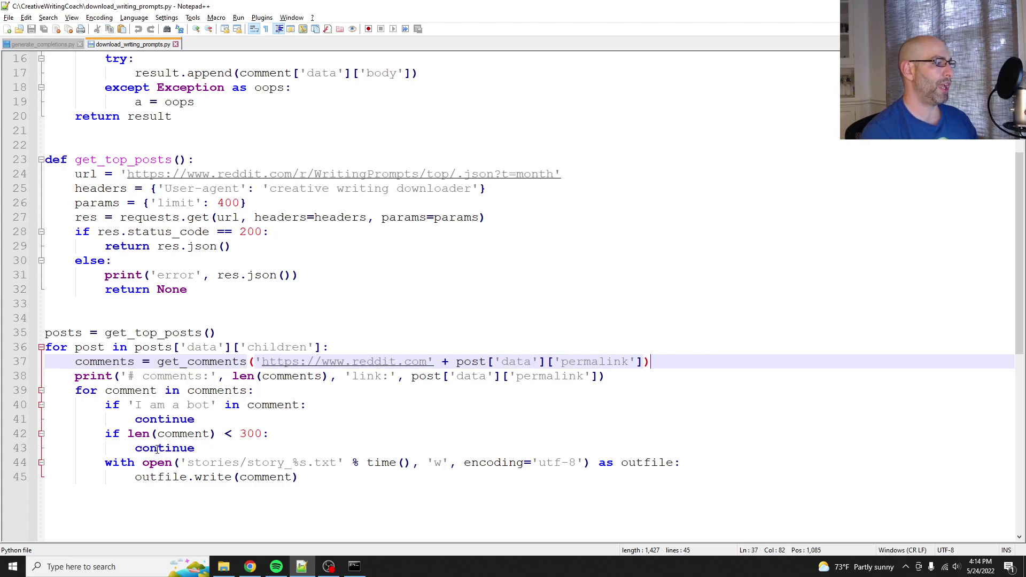
click(223, 566)
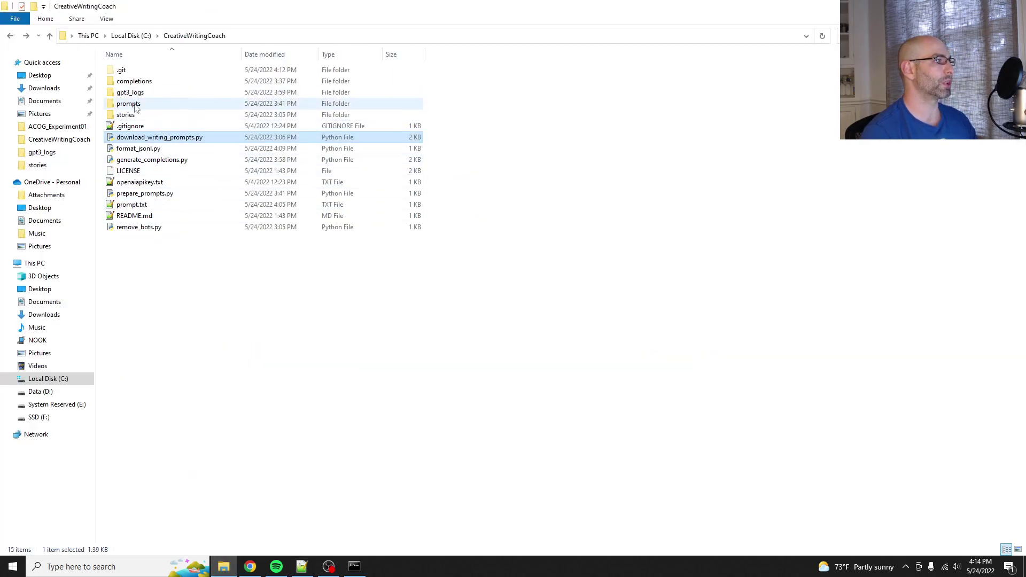
In the stories folder, open a mid-sized story file, then return to the size-sorted listing.
double_click(134, 114)
scroll(302, 206, down, 20)
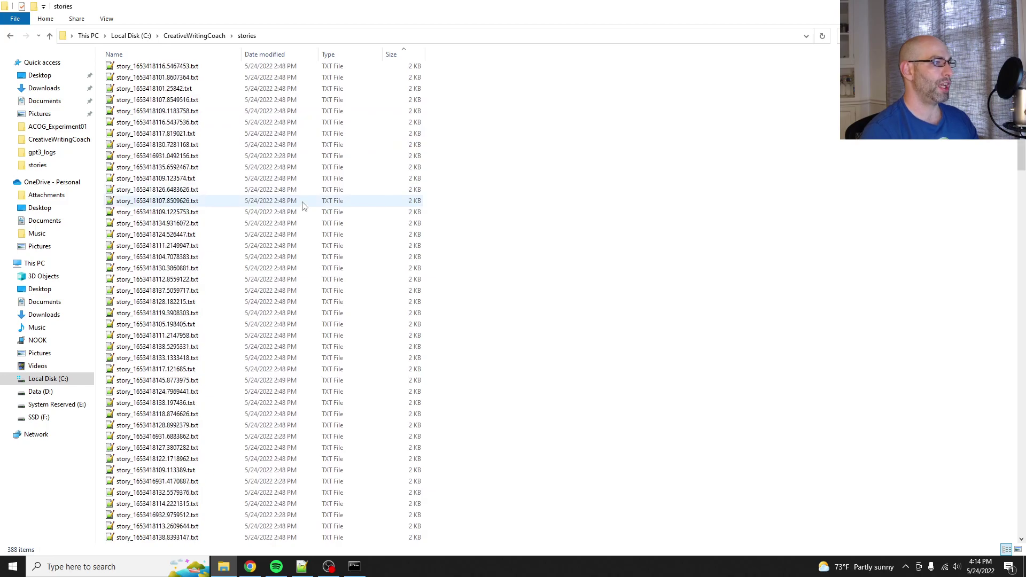
scroll(282, 348, down, 20)
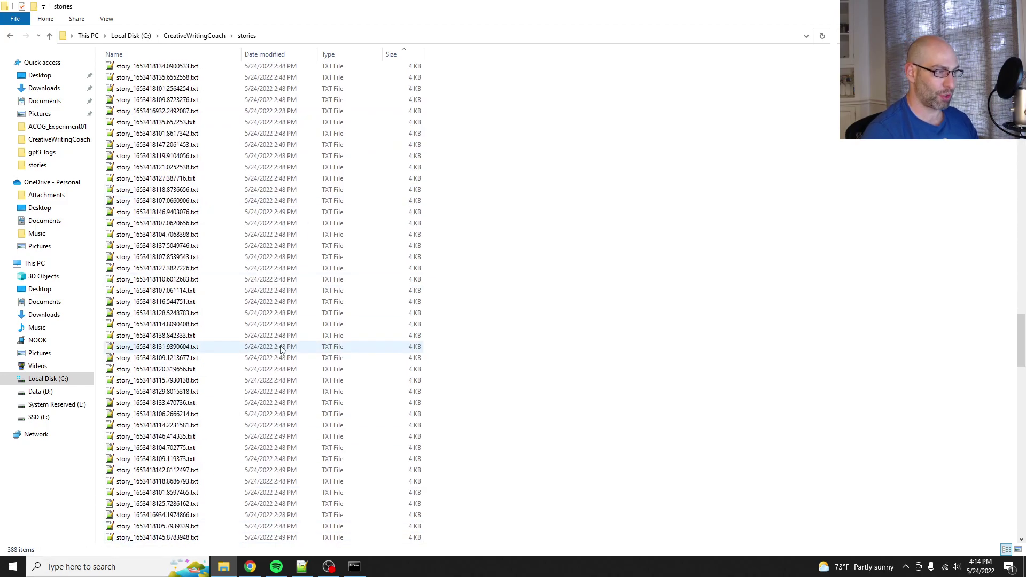
click(282, 347)
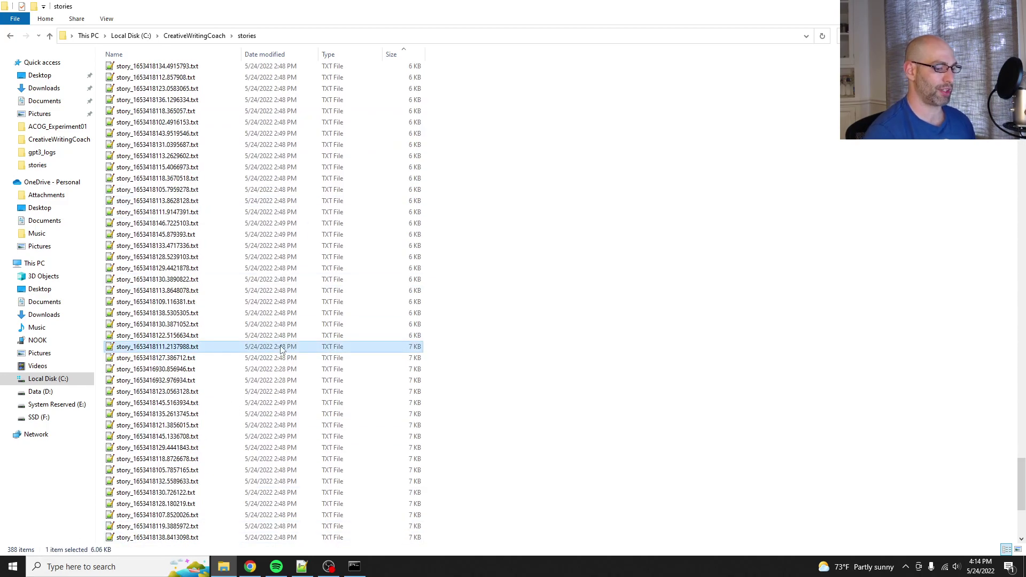
double_click(282, 346)
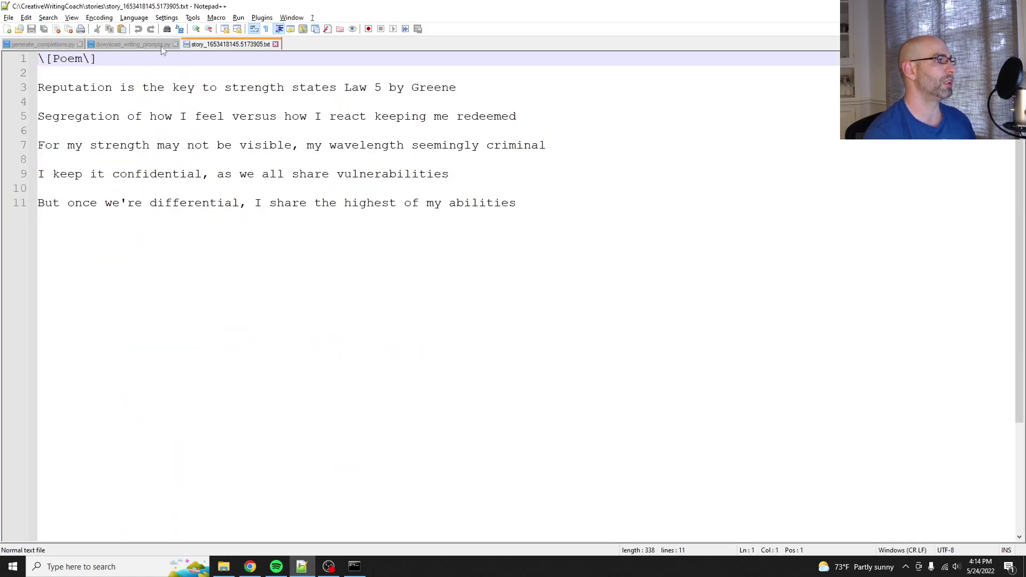
key(alt+Tab)
scroll(283, 181, down, 5)
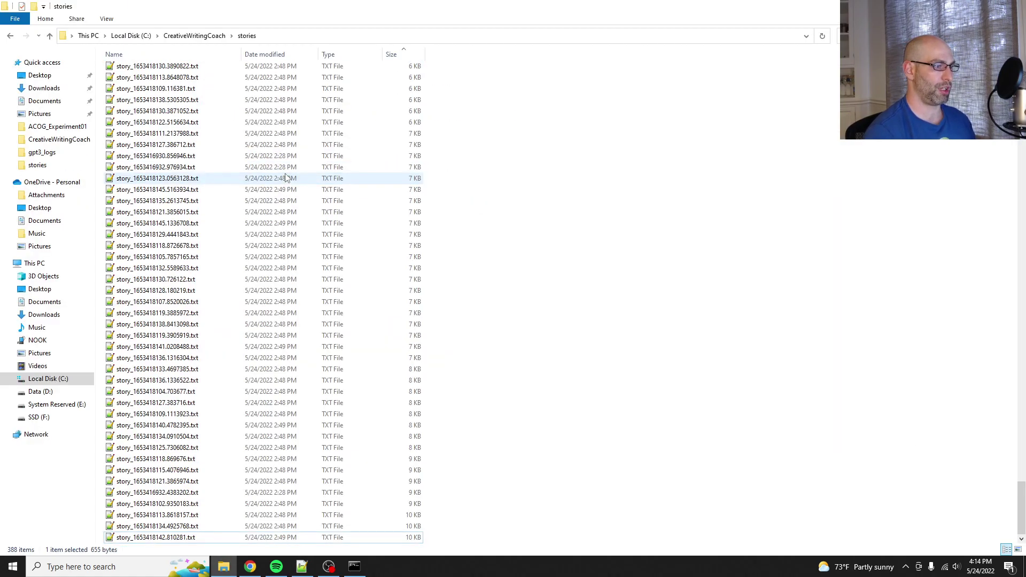
Open the largest 10 KB story, scroll through it, and close the story tabs with Ctrl+W.
double_click(190, 537)
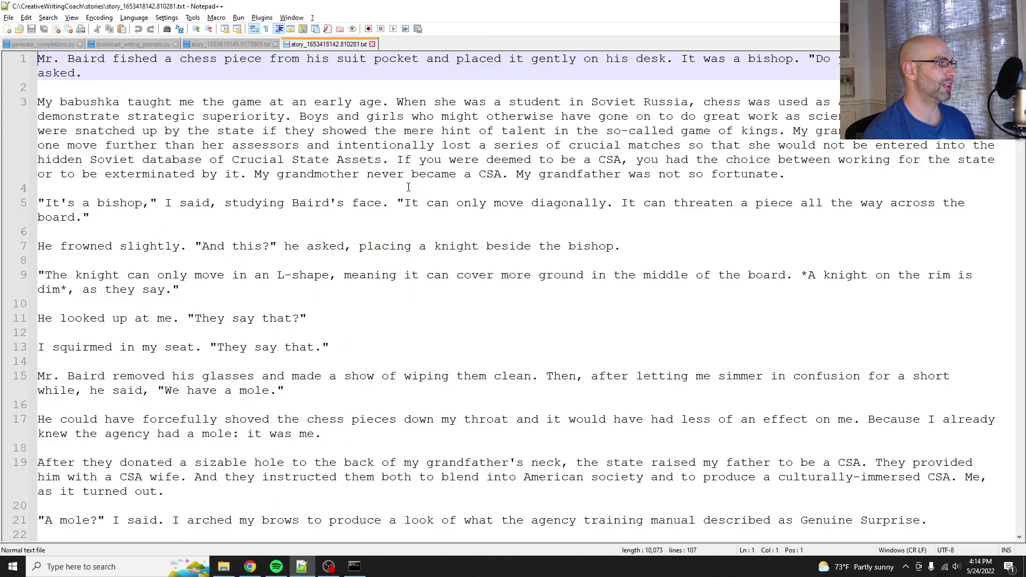
scroll(303, 160, down, 9)
scroll(303, 159, down, 15)
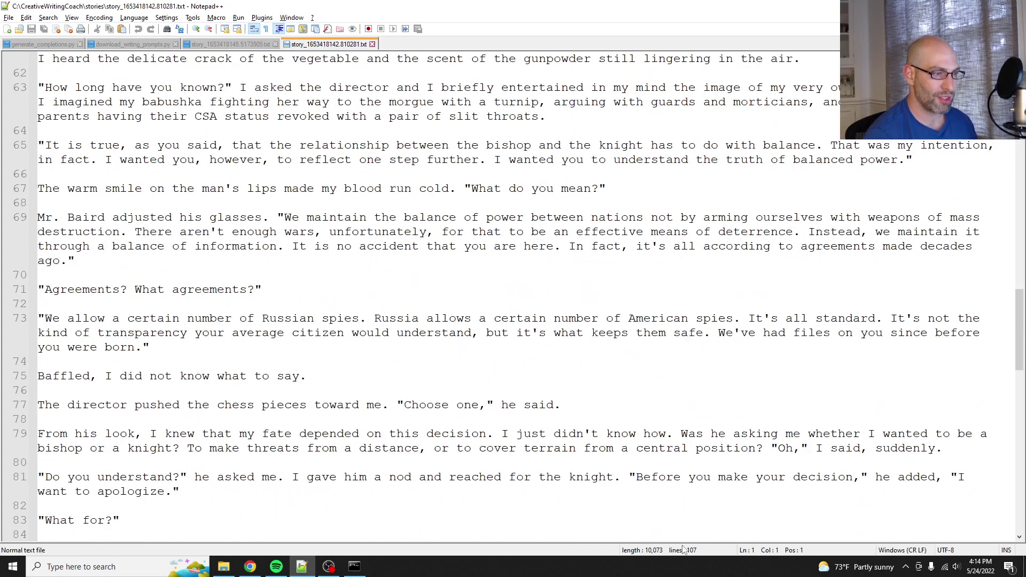
scroll(612, 470, down, 15)
scroll(406, 415, up, 10)
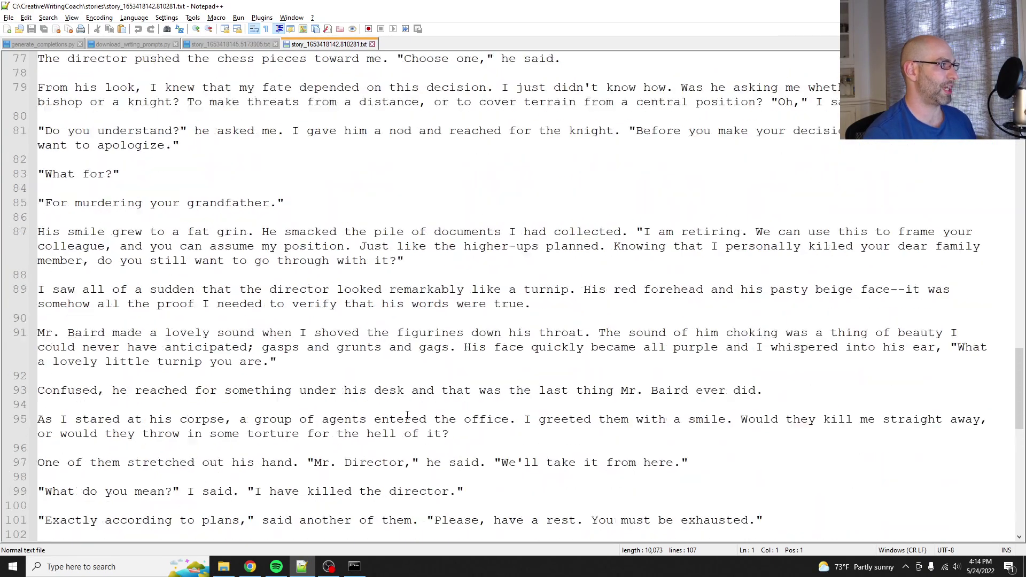
scroll(408, 415, up, 6)
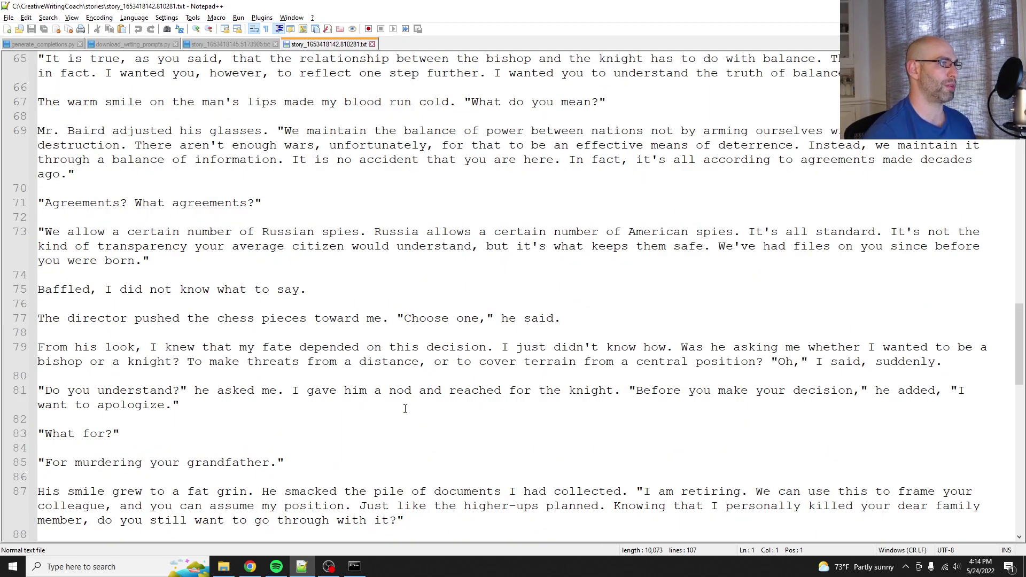
scroll(405, 409, down, 11)
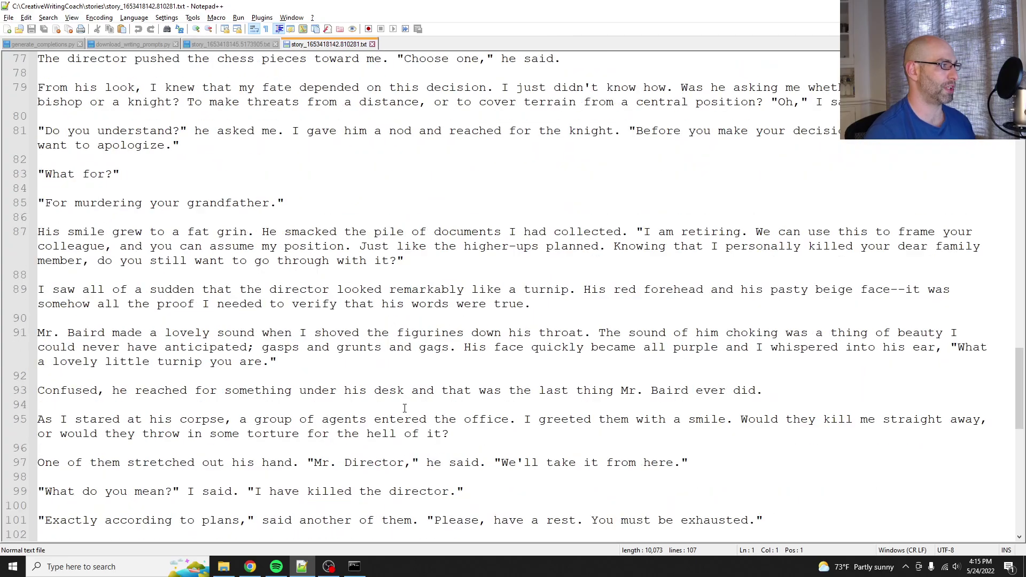
scroll(405, 409, up, 17)
key(ctrl+w)
key(ctrl+w)
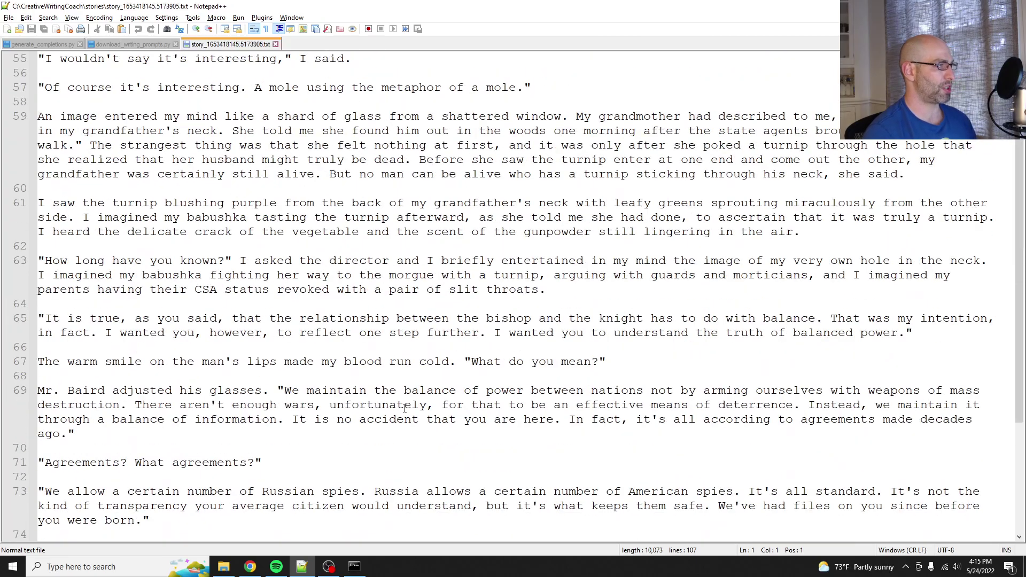
click(224, 566)
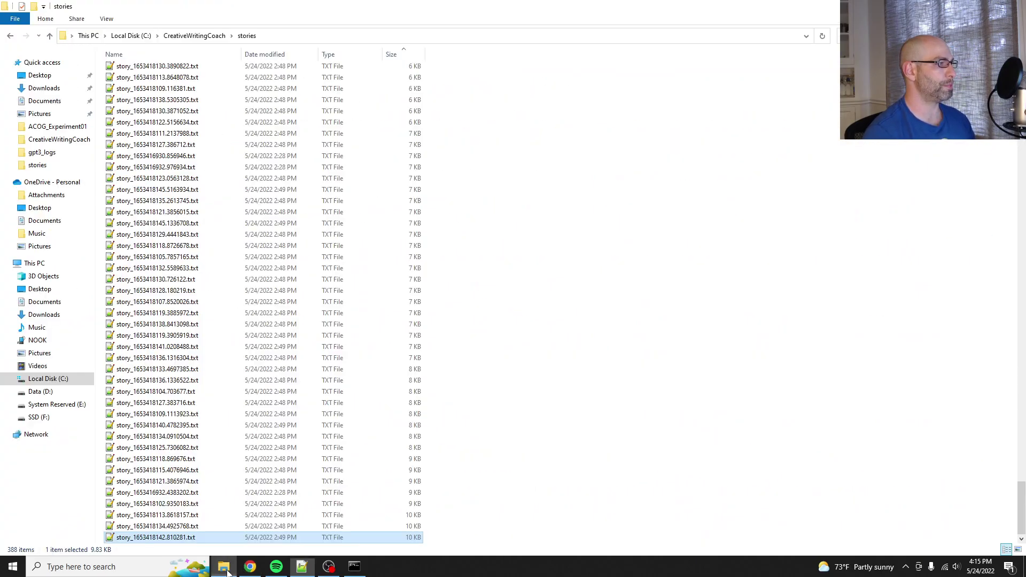
Return to CreativeWritingCoach, look over remove_bots.py and prepare_prompts.py, and open prompt.txt.
click(216, 37)
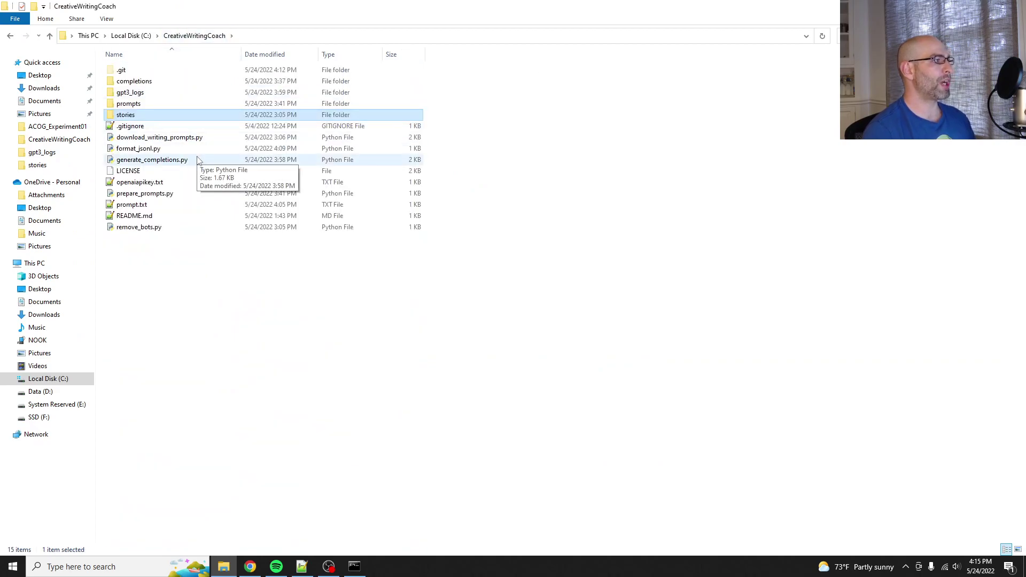
click(157, 228)
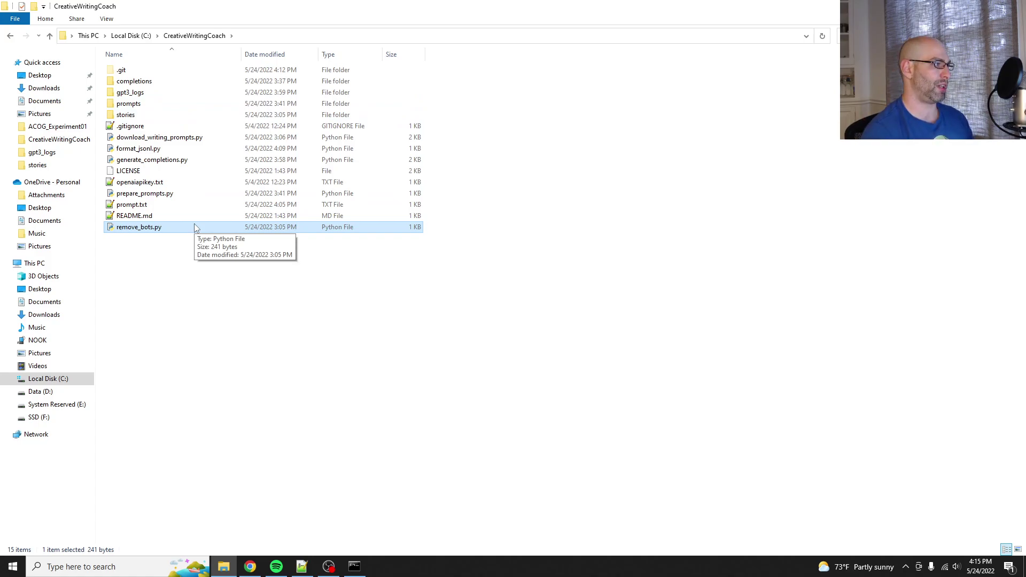
click(195, 193)
click(201, 285)
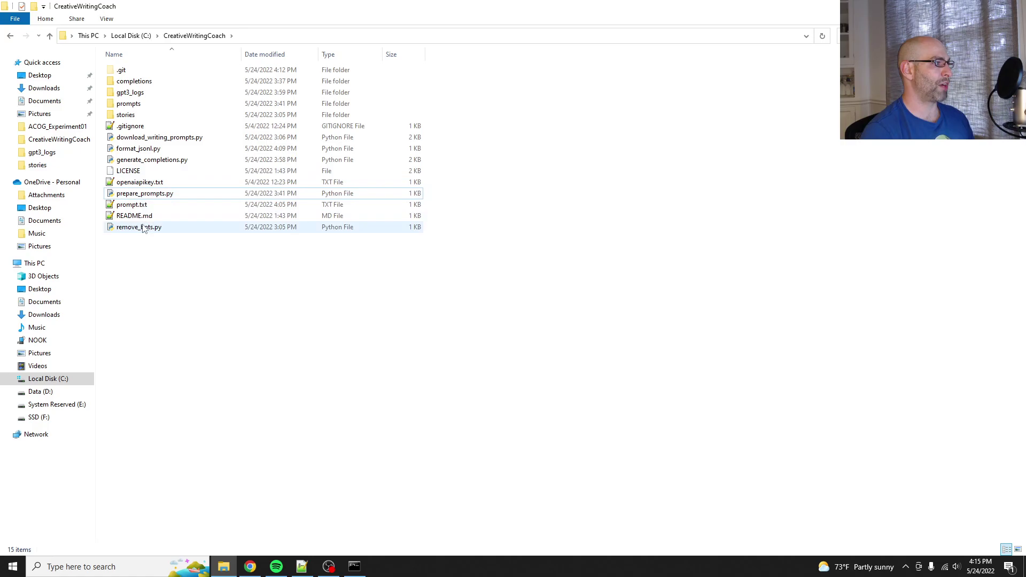
double_click(132, 205)
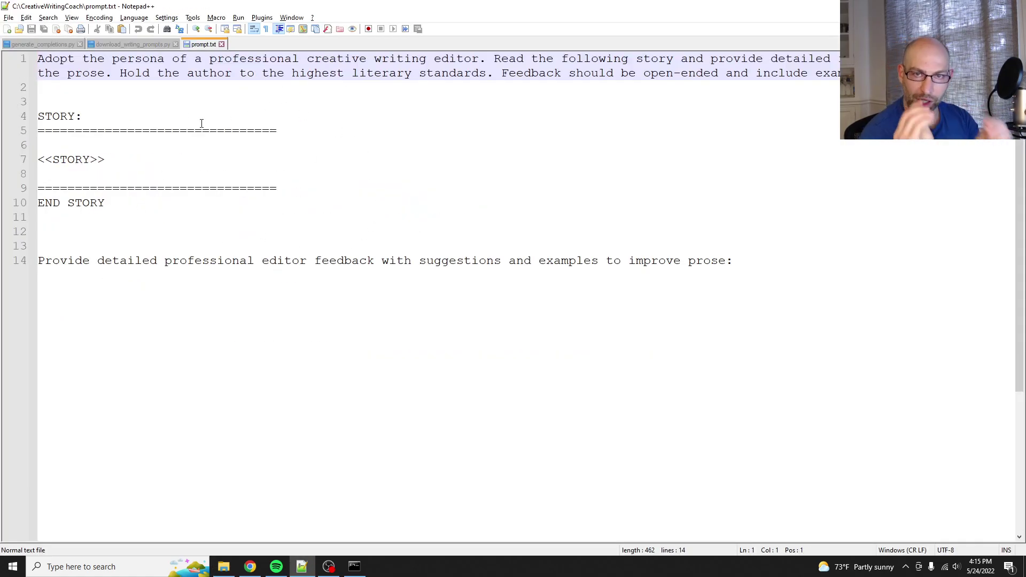
Select and copy the full editor-feedback template in prompt.txt, then return to Chrome.
key(alt+Tab)
key(alt+Tab)
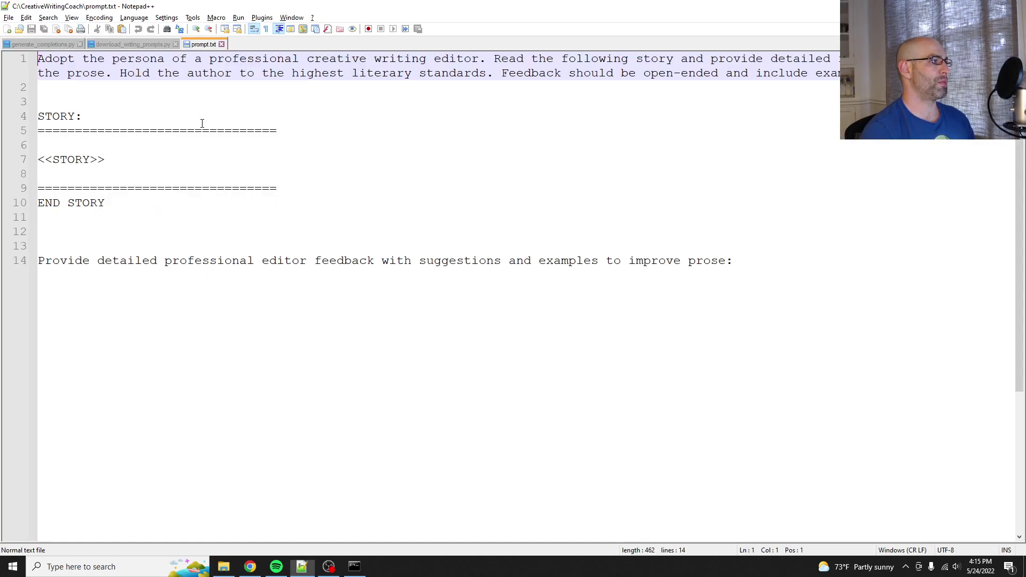
key(ctrl+a)
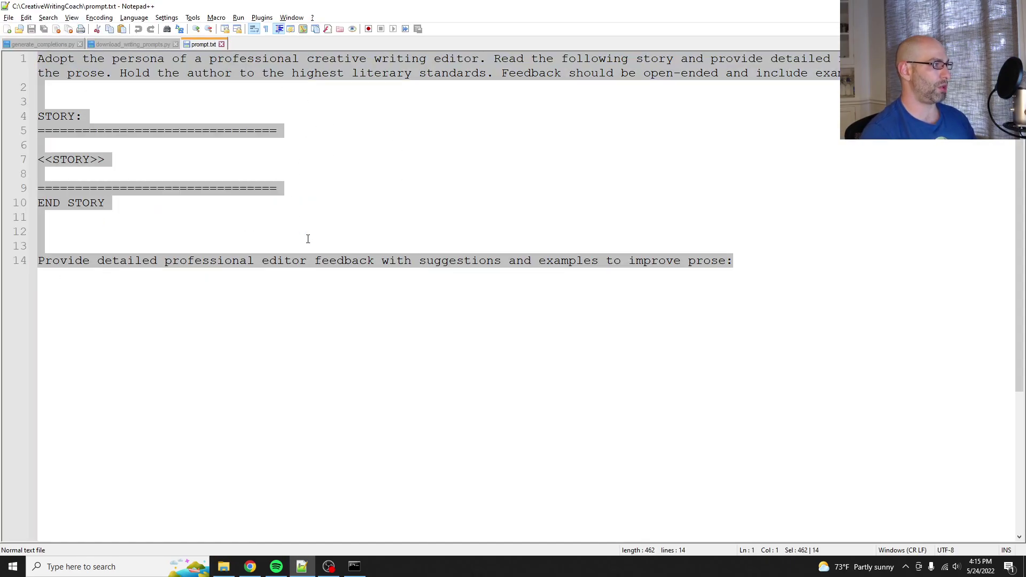
key(alt+Tab)
key(alt+Tab)
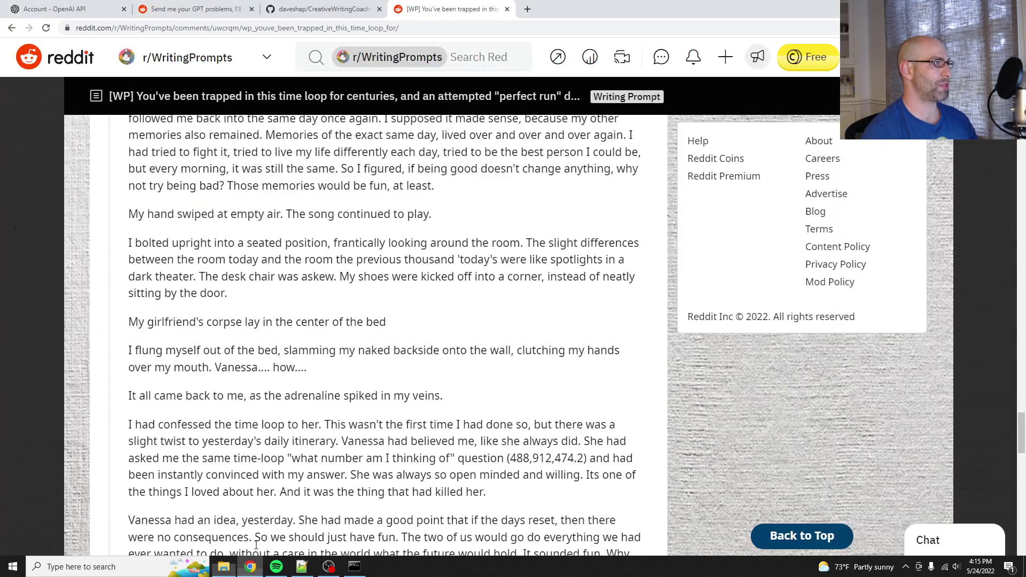
Open the OpenAI Playground and paste the editor-feedback prompt template into it.
click(58, 8)
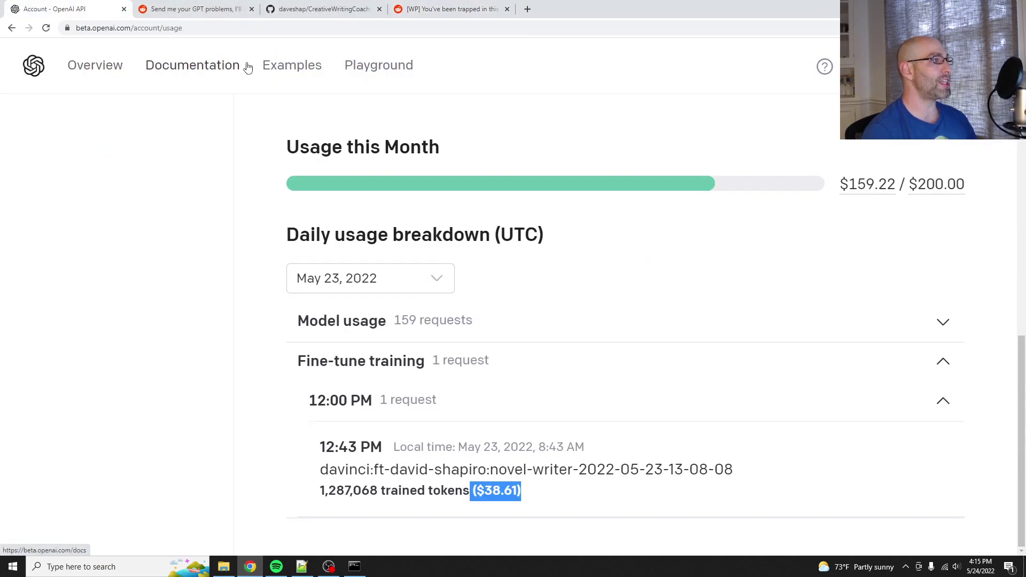
click(379, 65)
key(ctrl+v)
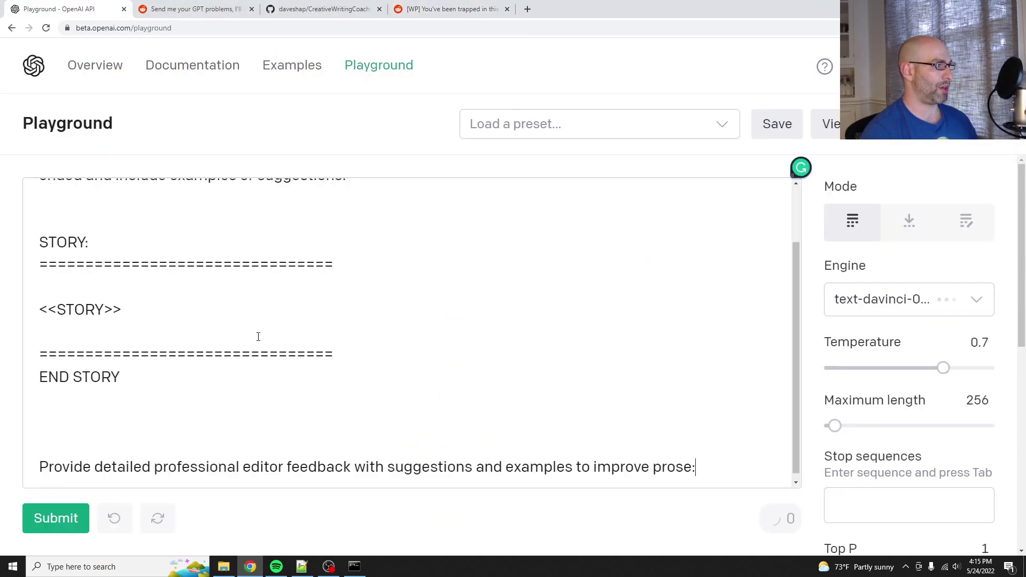
scroll(472, 288, up, 5)
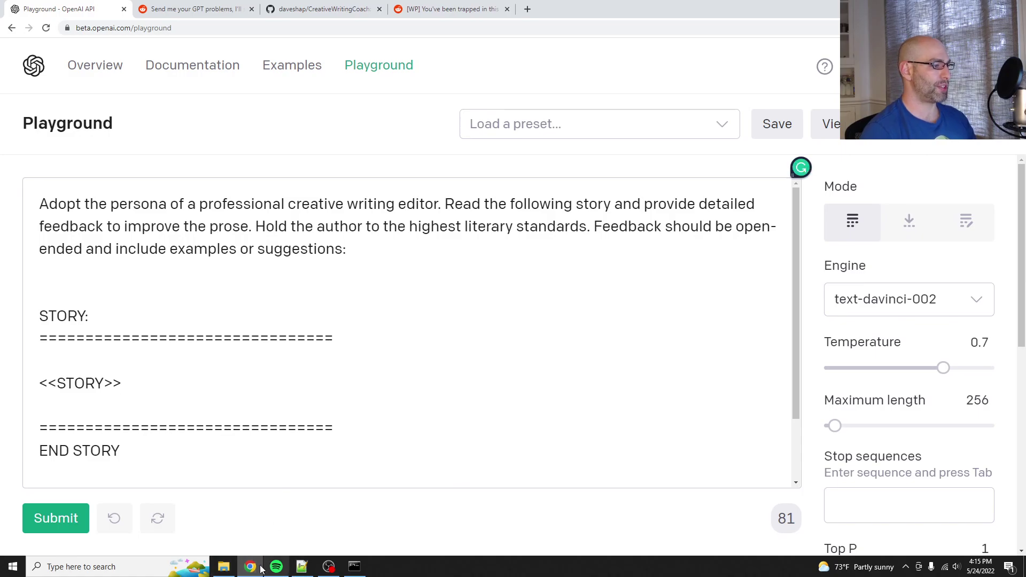
Copy the 'I had seen them all' story file and paste it over the <<STORY>> placeholder.
click(224, 566)
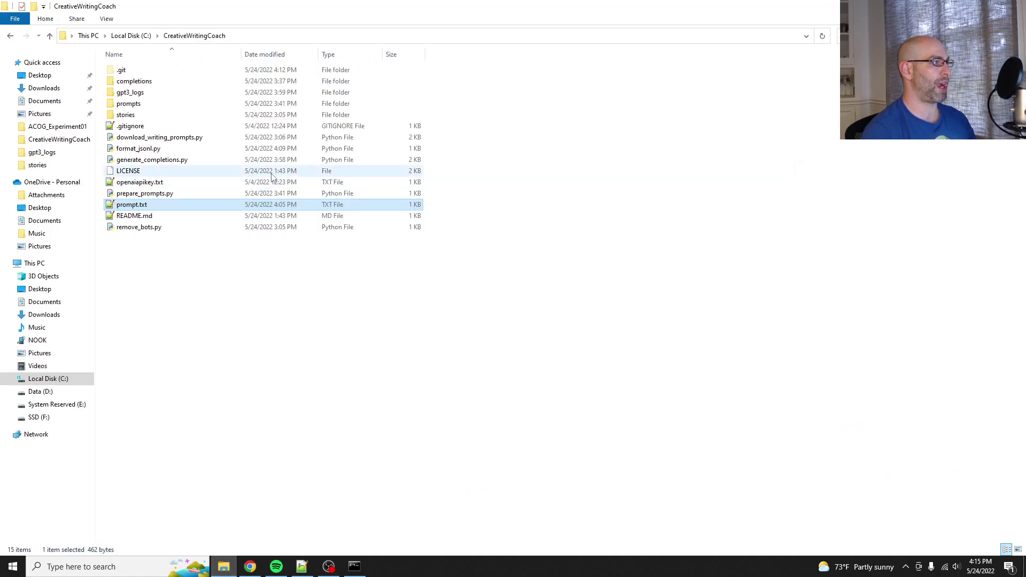
double_click(135, 117)
scroll(363, 328, down, 2)
double_click(360, 277)
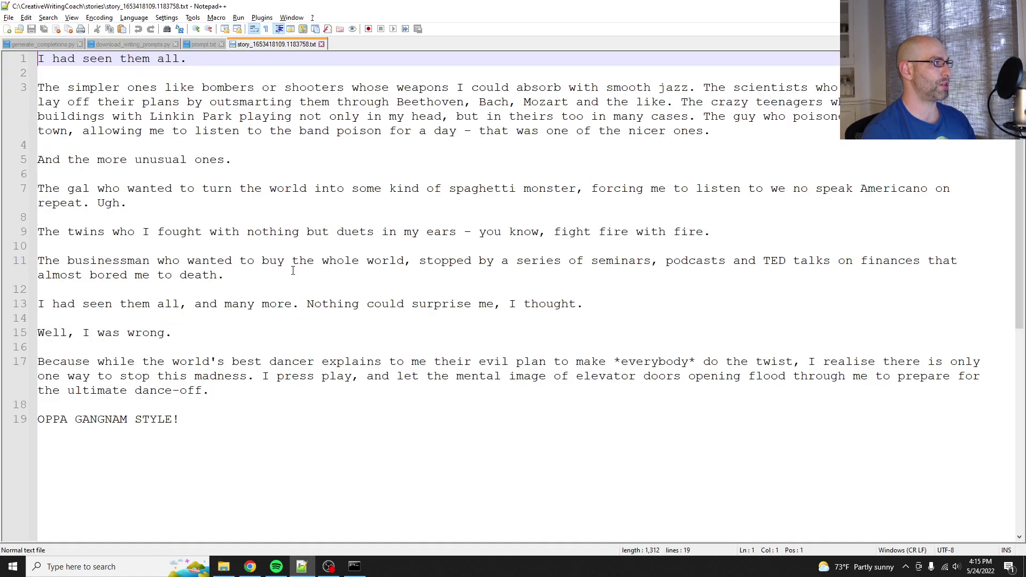
key(ctrl+a)
key(alt+Tab)
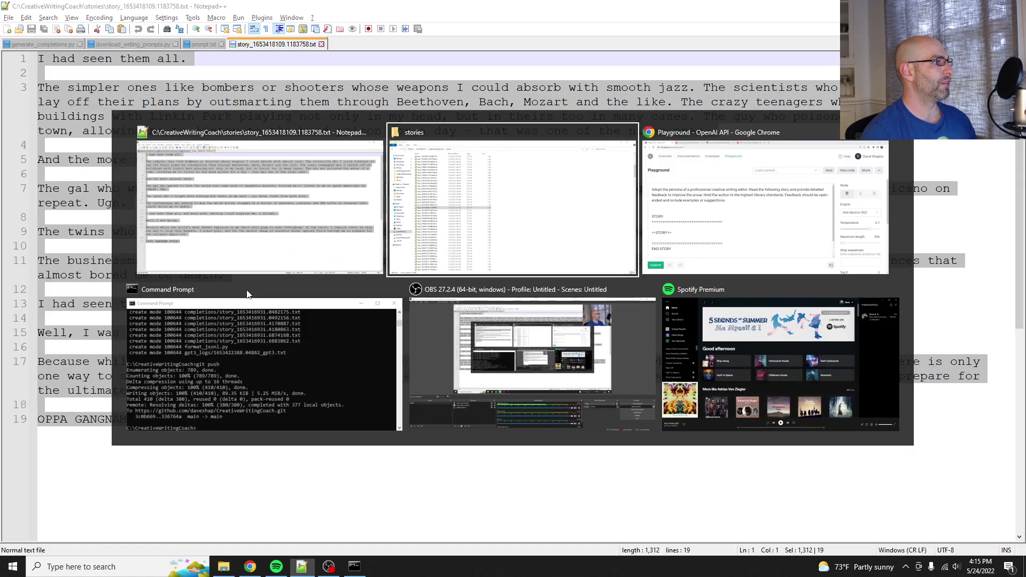
key(alt+Tab)
key(alt+Tab)
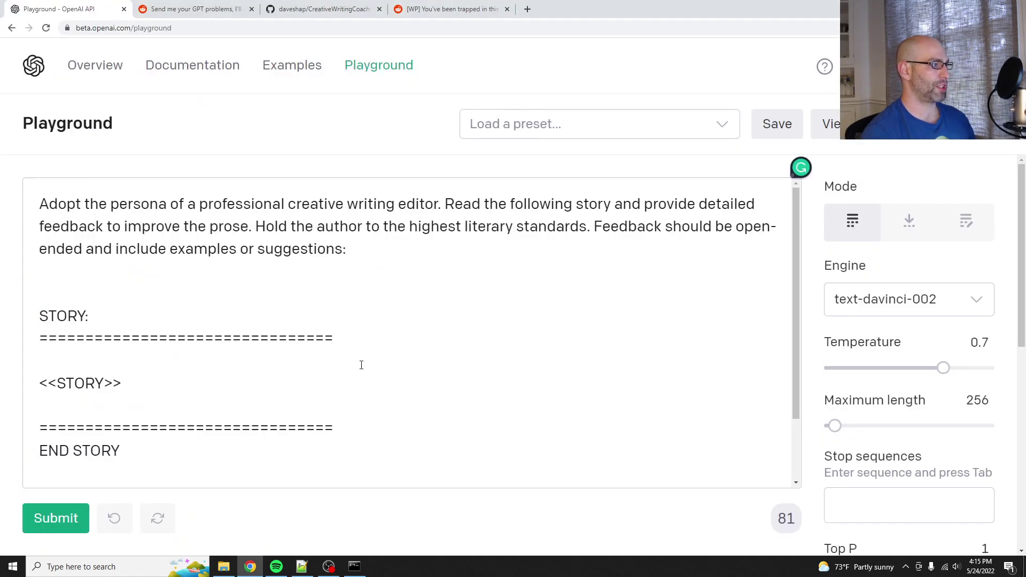
key(shift+Home)
key(ctrl+v)
scroll(358, 358, up, 10)
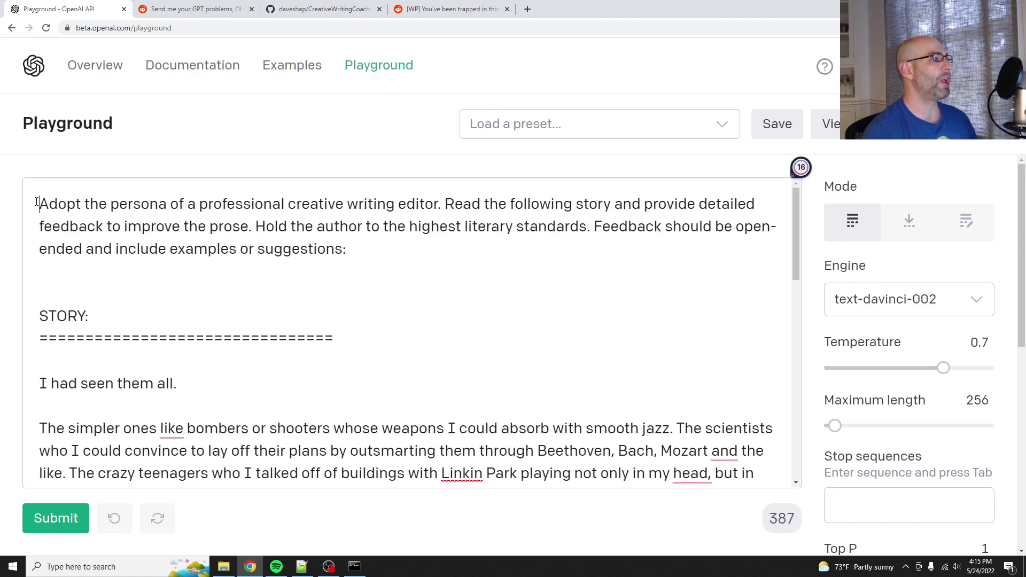
Review the prompt's persona instruction, STORY header lines and closing separator by highlighting them.
drag(37, 204, 259, 215)
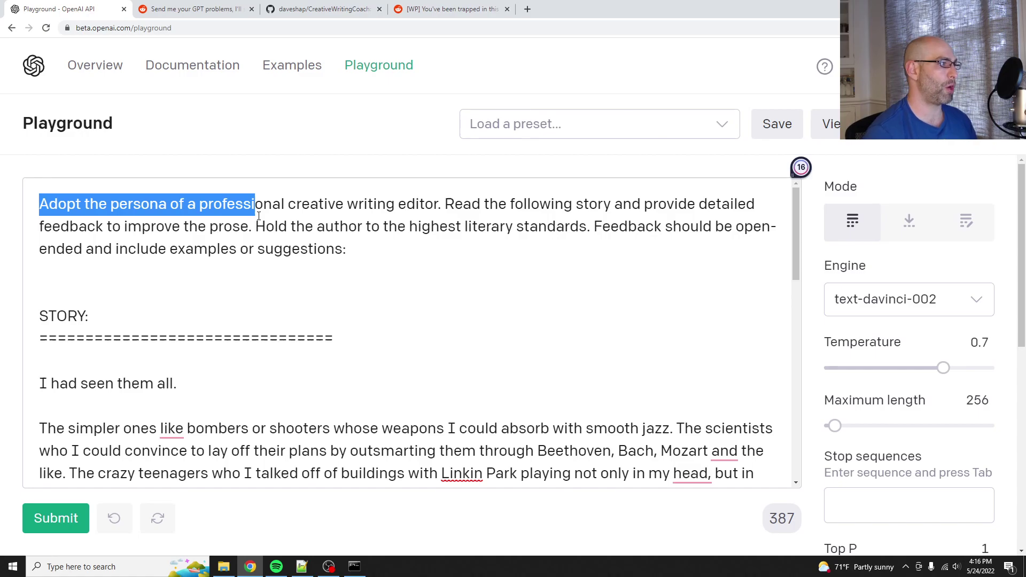
scroll(219, 219, down, 3)
scroll(144, 276, up, 2)
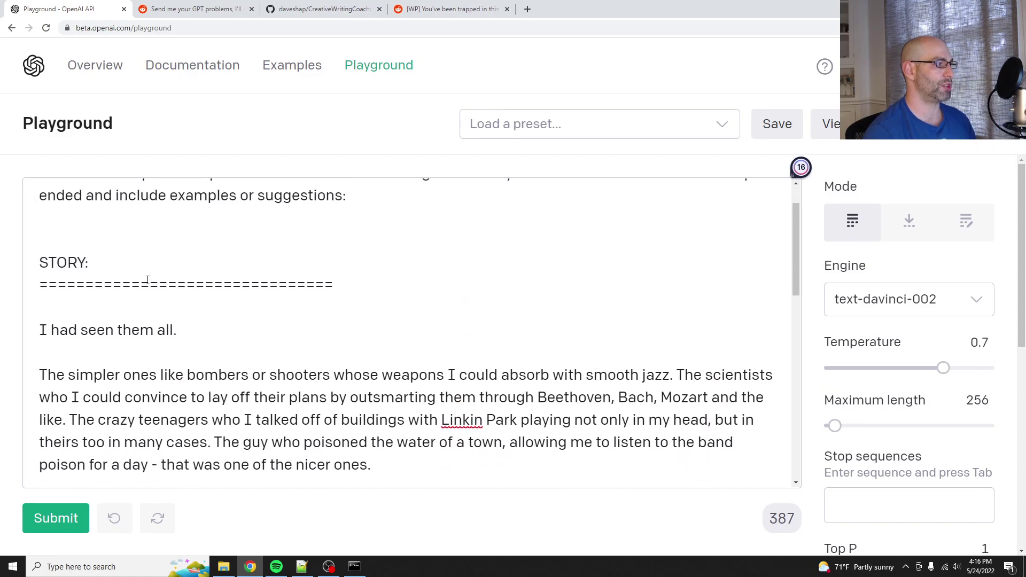
drag(39, 267, 166, 286)
click(91, 262)
drag(371, 284, 38, 286)
scroll(139, 309, down, 1)
scroll(138, 308, down, 10)
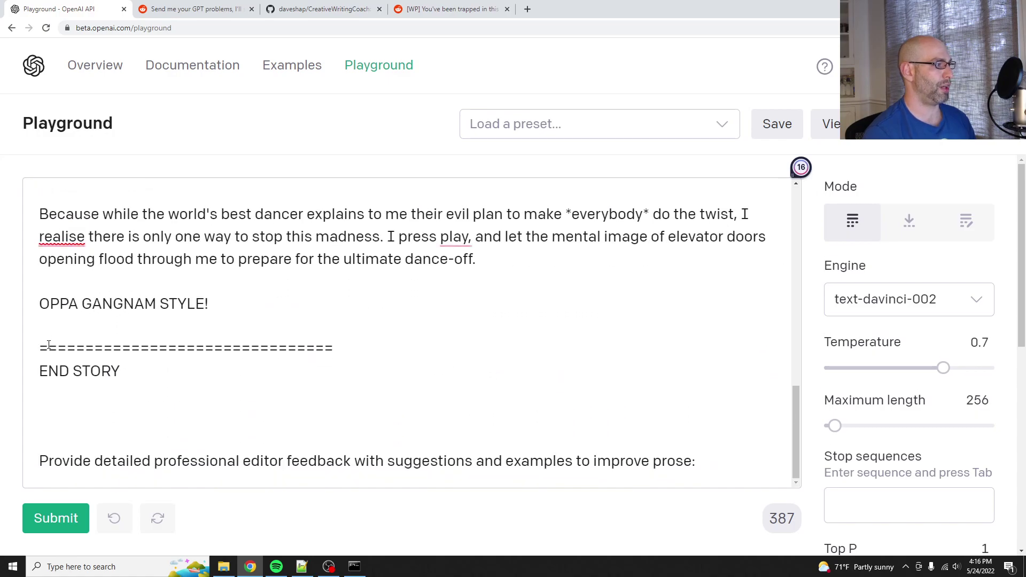
drag(66, 349, 39, 327)
double_click(120, 306)
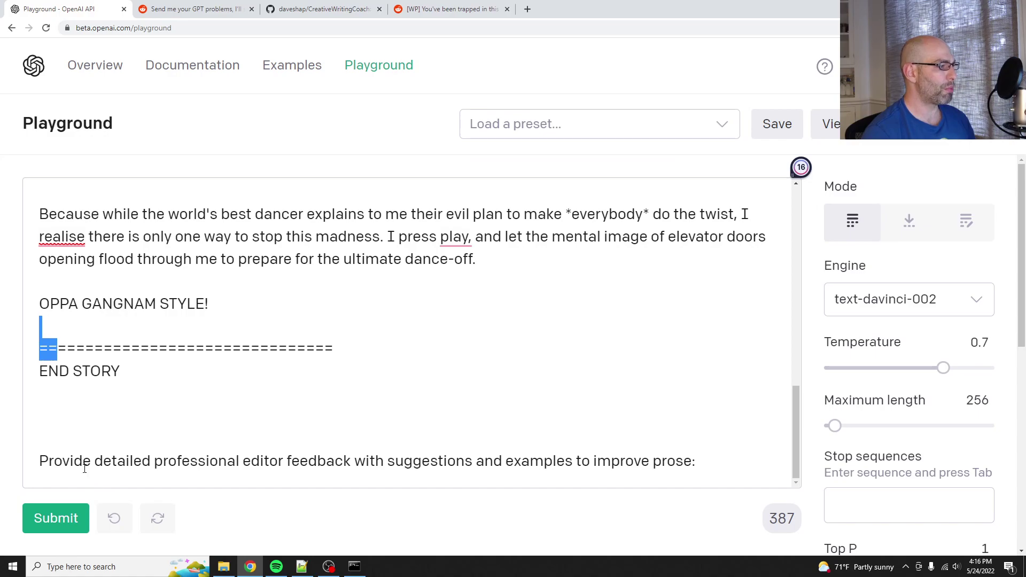
Finalize the closing line requesting detailed professional editor feedback to improve the prose.
drag(84, 468, 329, 461)
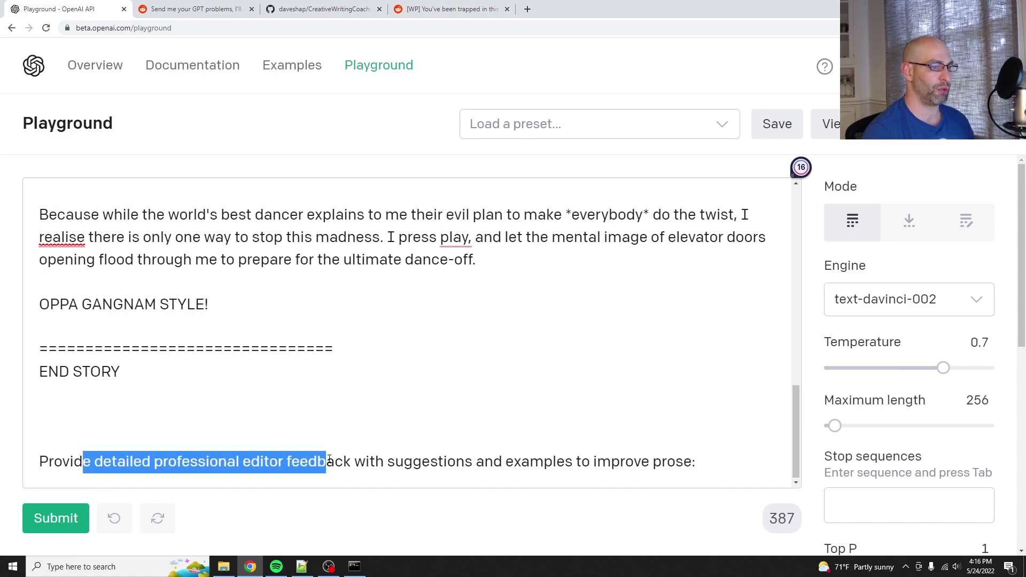
click(453, 456)
drag(715, 467, 30, 469)
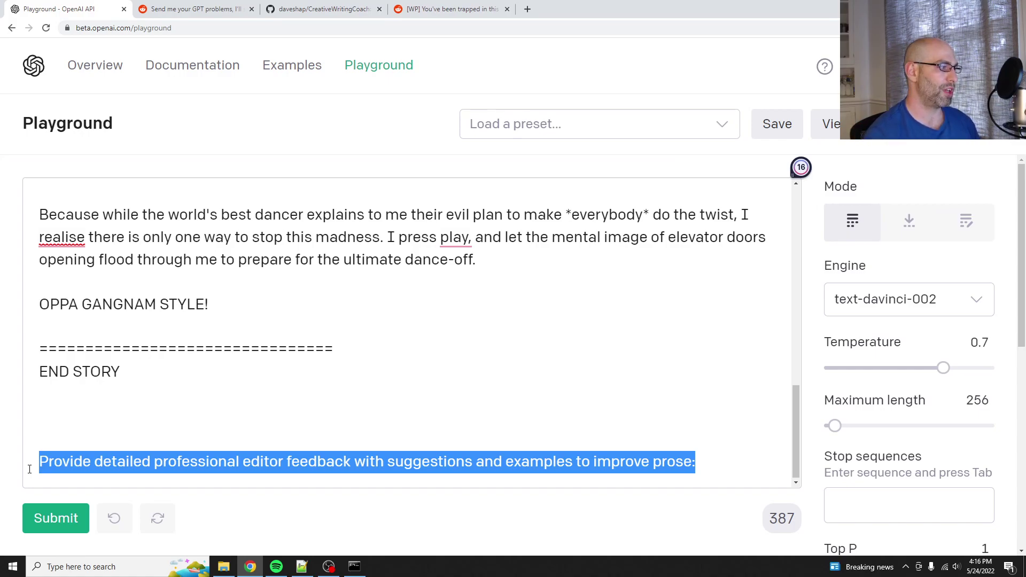
click(213, 463)
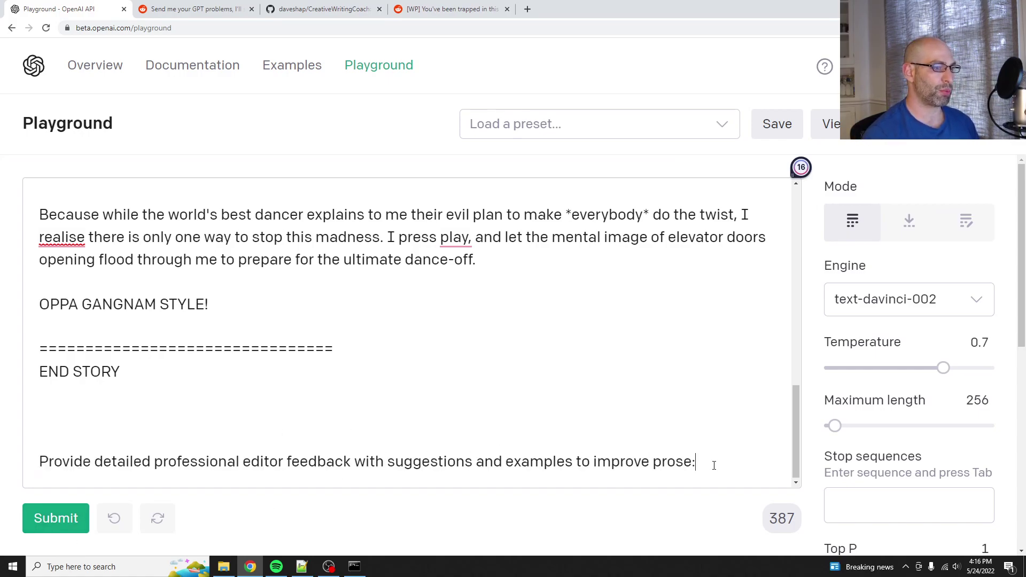
drag(714, 465, 54, 463)
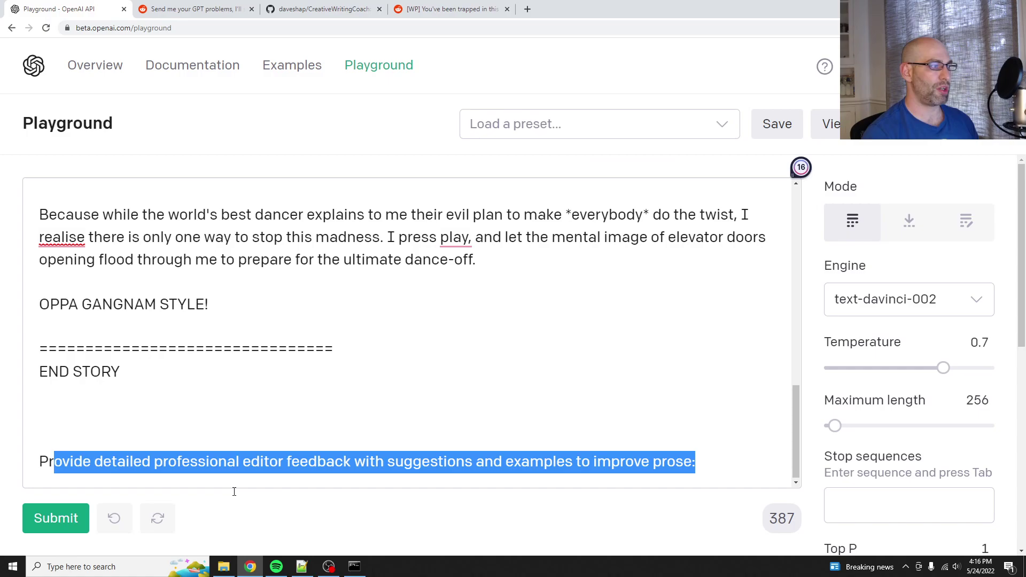
Change maximum length from 256 to 500 and generate the editor-feedback completion.
click(952, 406)
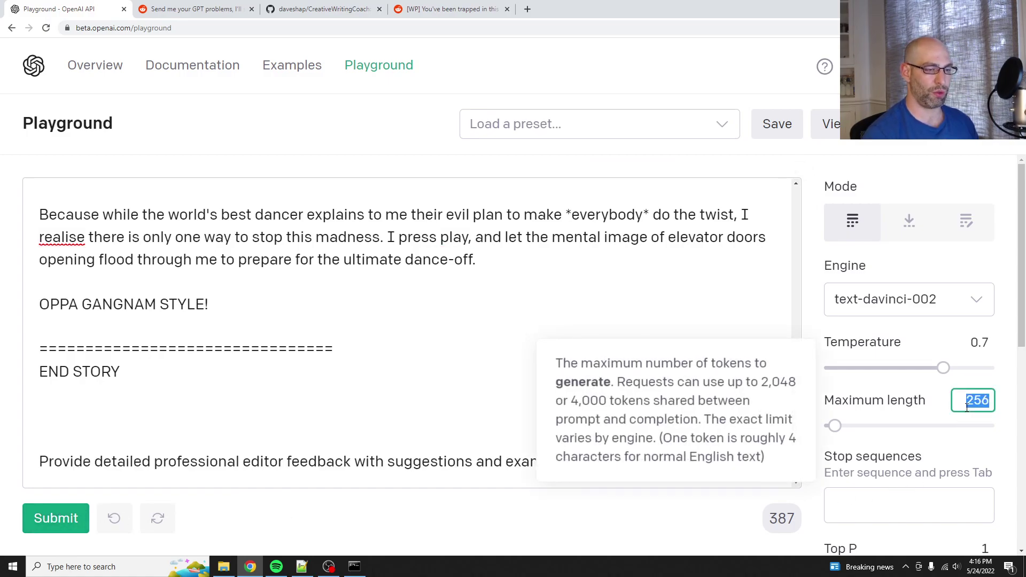
text(500)
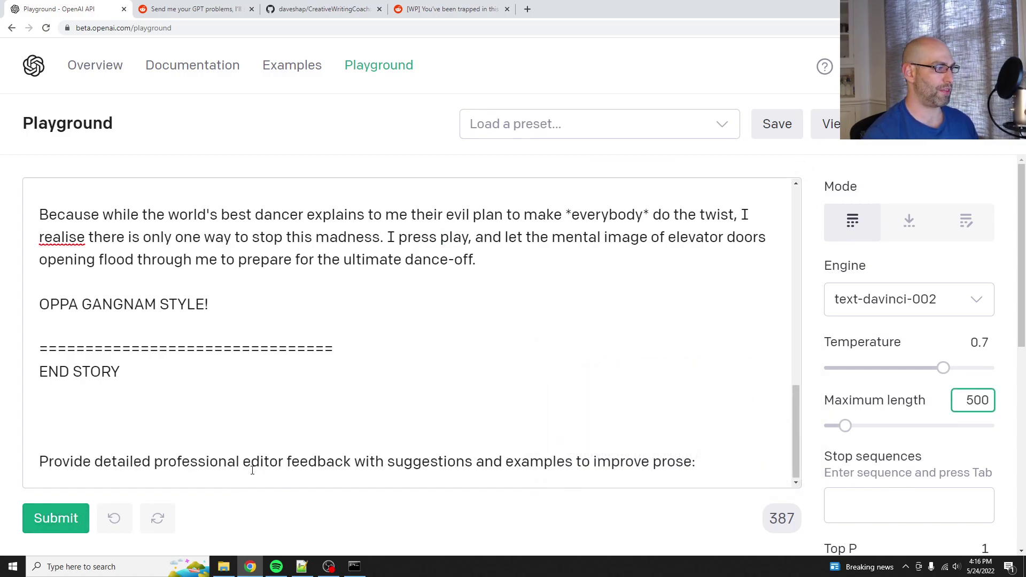
click(78, 526)
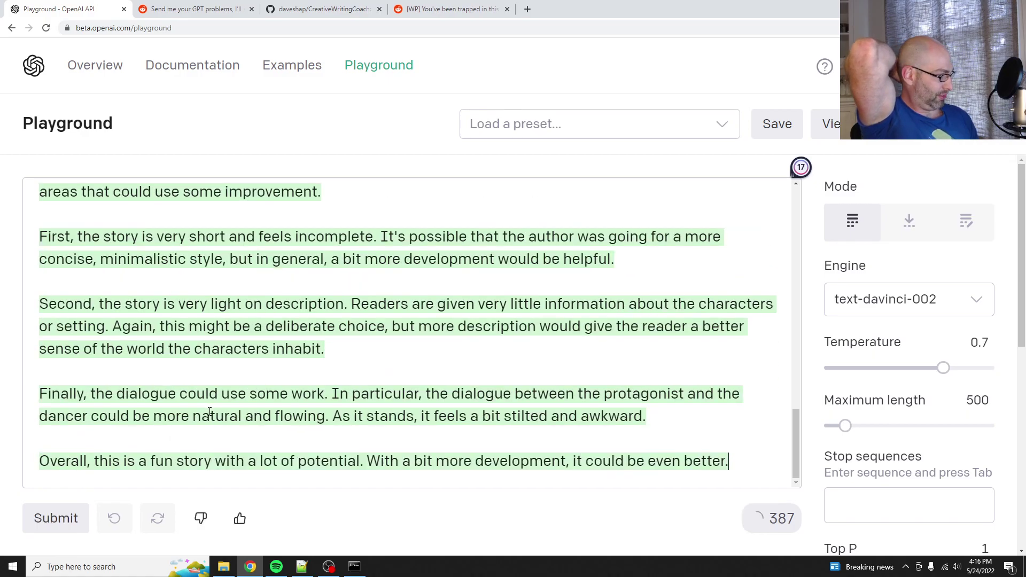
scroll(210, 411, up, 3)
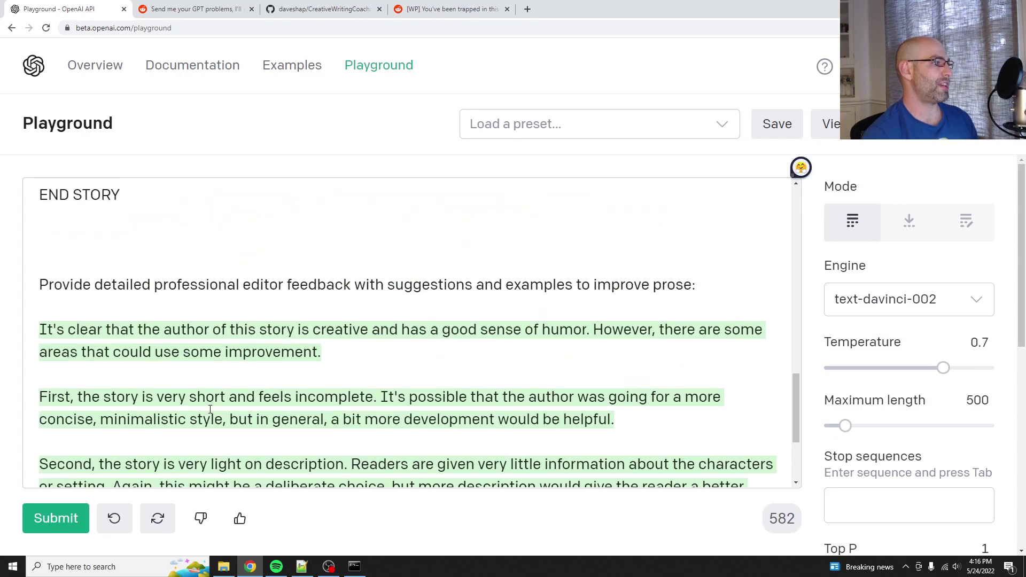
drag(47, 339, 310, 331)
click(363, 331)
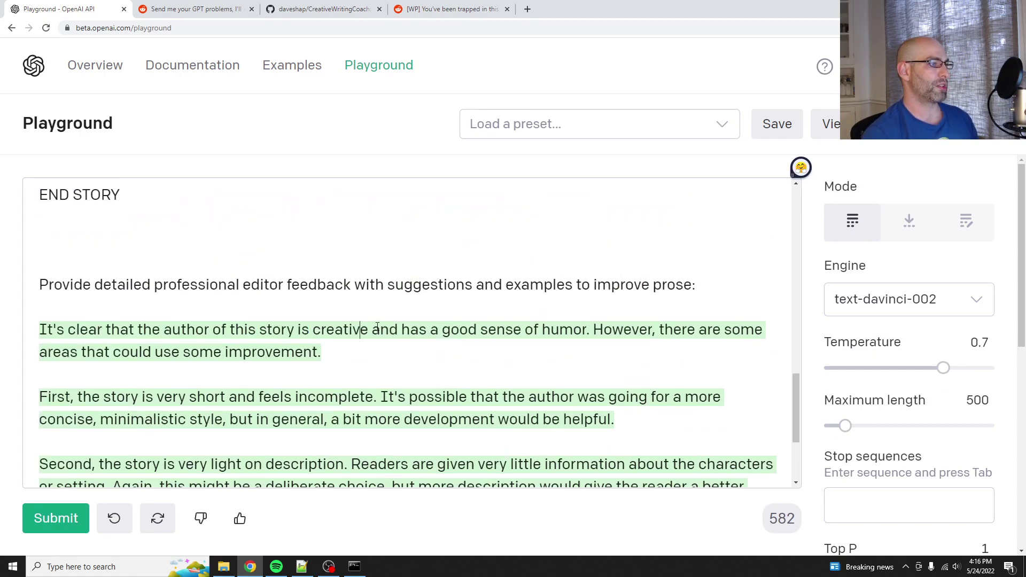
drag(380, 329, 594, 327)
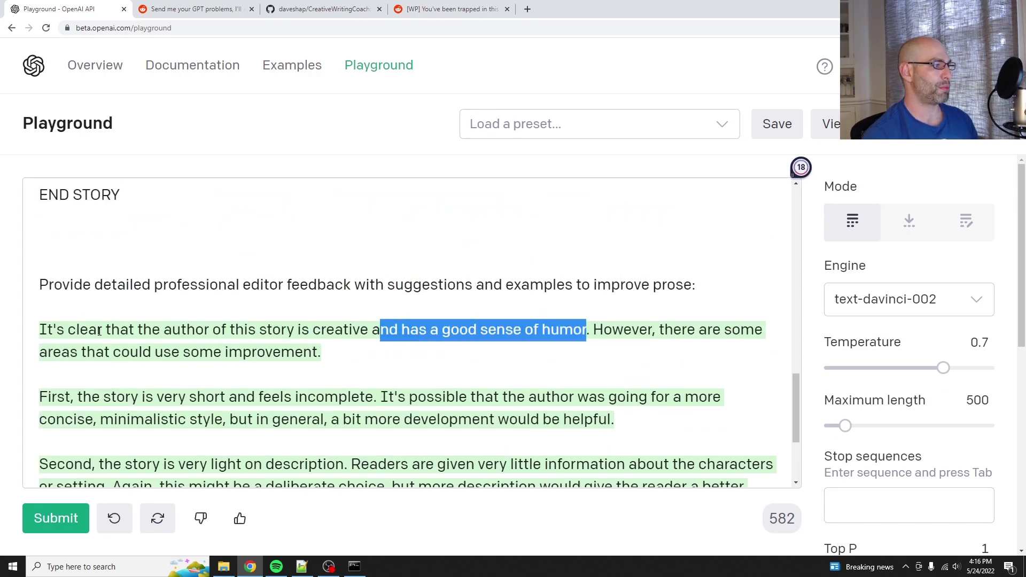
drag(99, 332, 279, 356)
click(308, 398)
drag(92, 397, 462, 416)
click(469, 419)
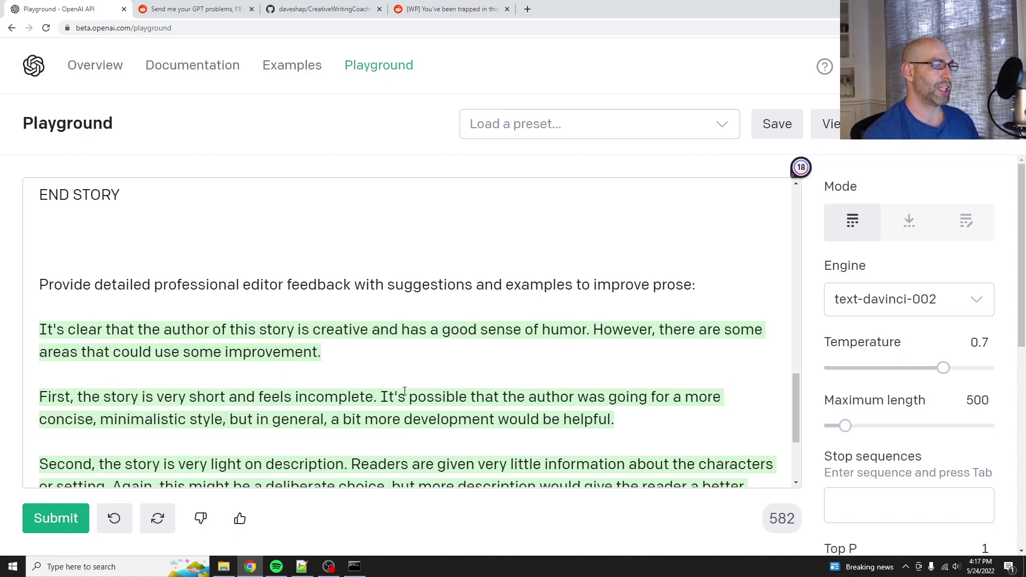
drag(374, 396, 608, 398)
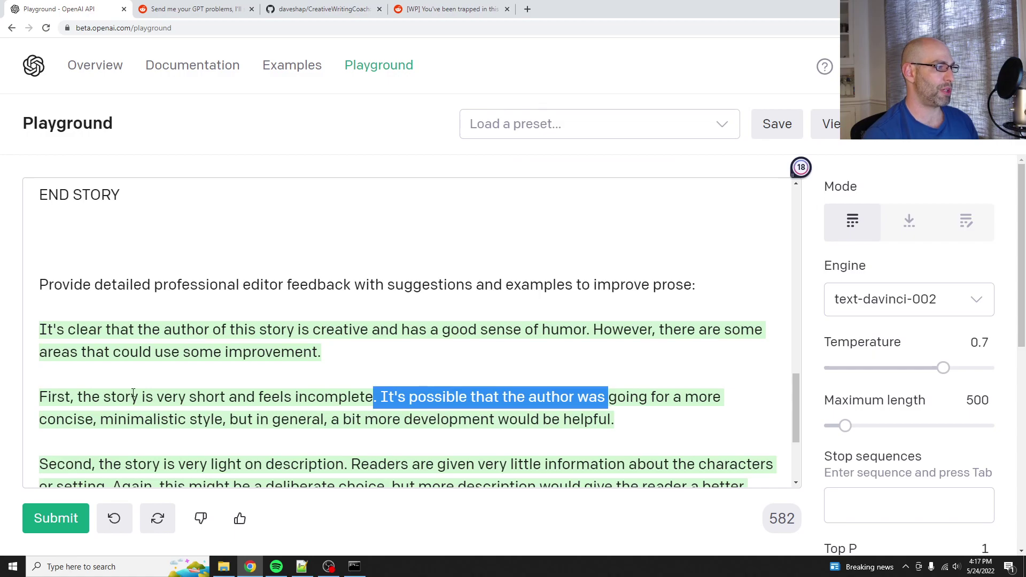
drag(134, 397, 635, 416)
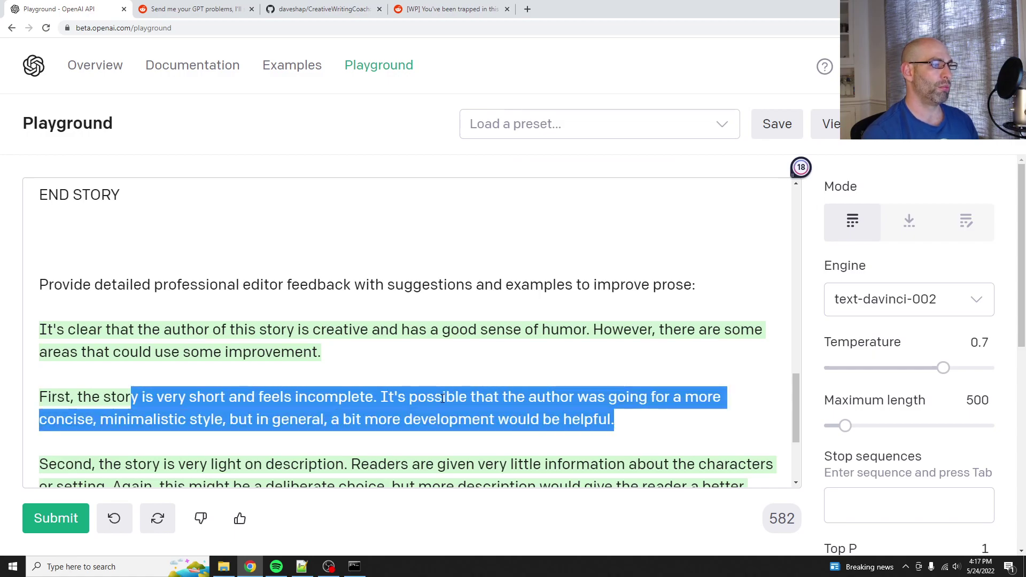
scroll(442, 399, down, 3)
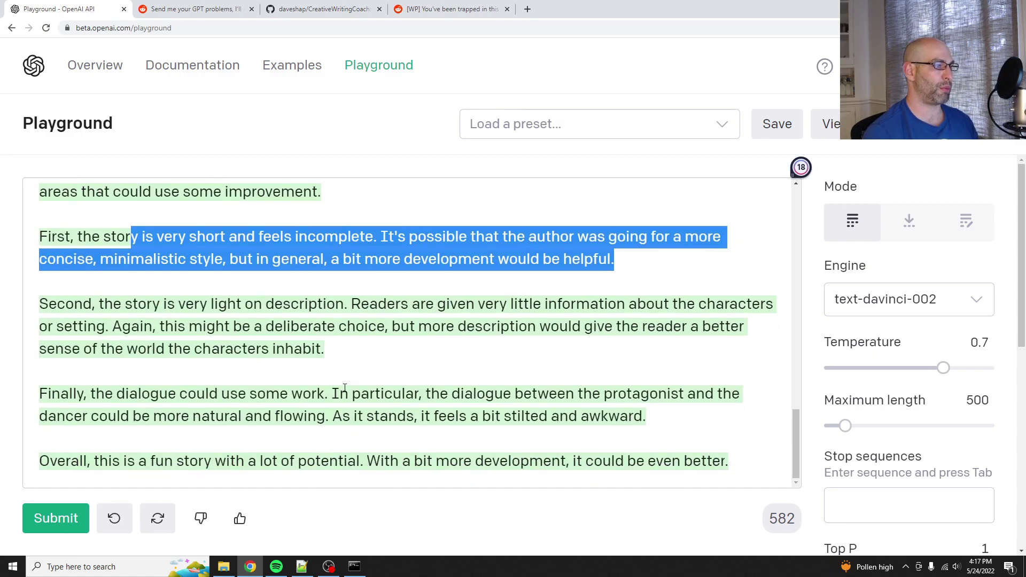
drag(65, 304, 342, 345)
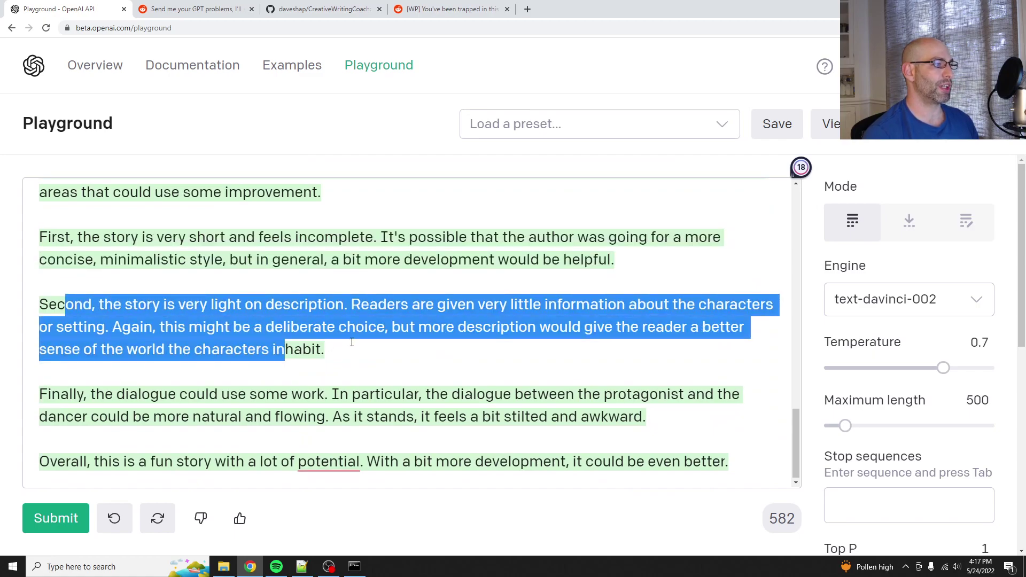
click(357, 328)
drag(356, 307, 568, 326)
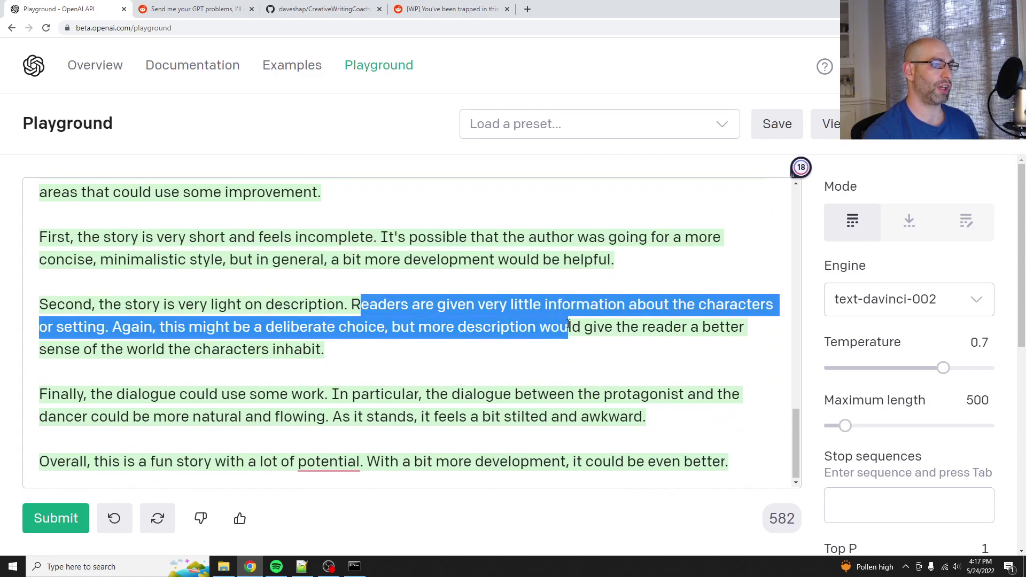
drag(111, 328, 387, 344)
click(469, 348)
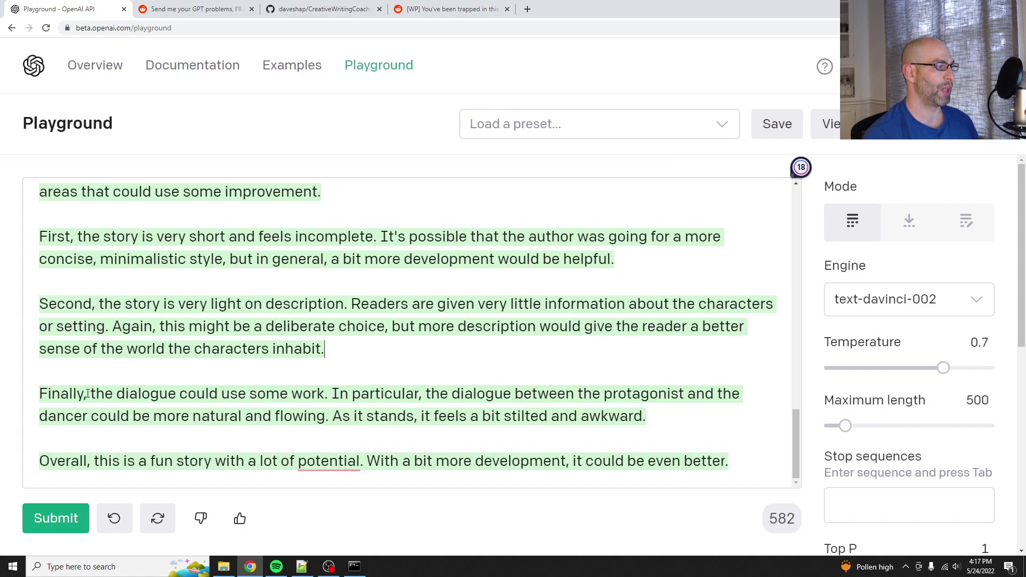
drag(87, 394, 406, 394)
drag(340, 393, 545, 406)
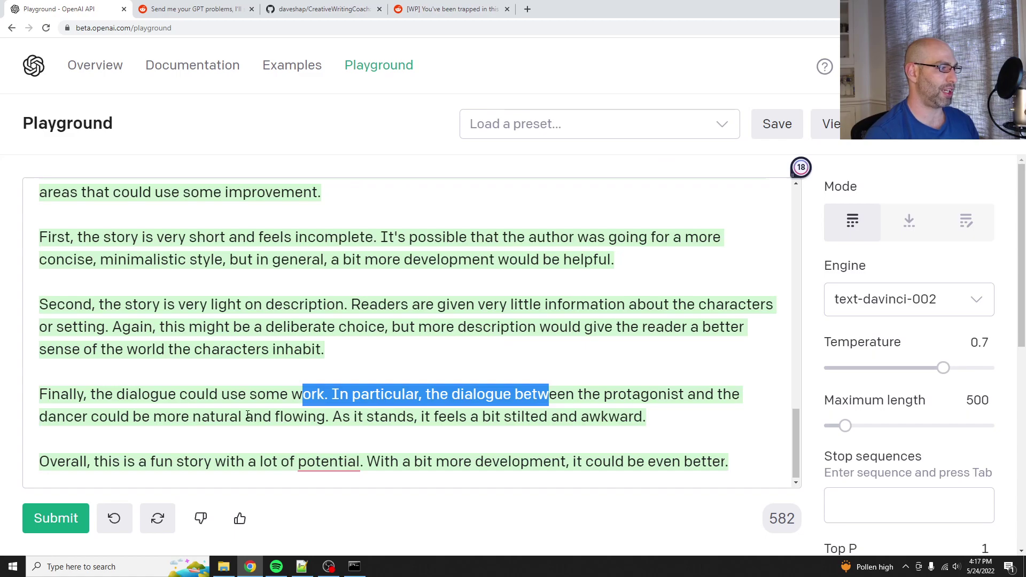
drag(303, 417, 629, 417)
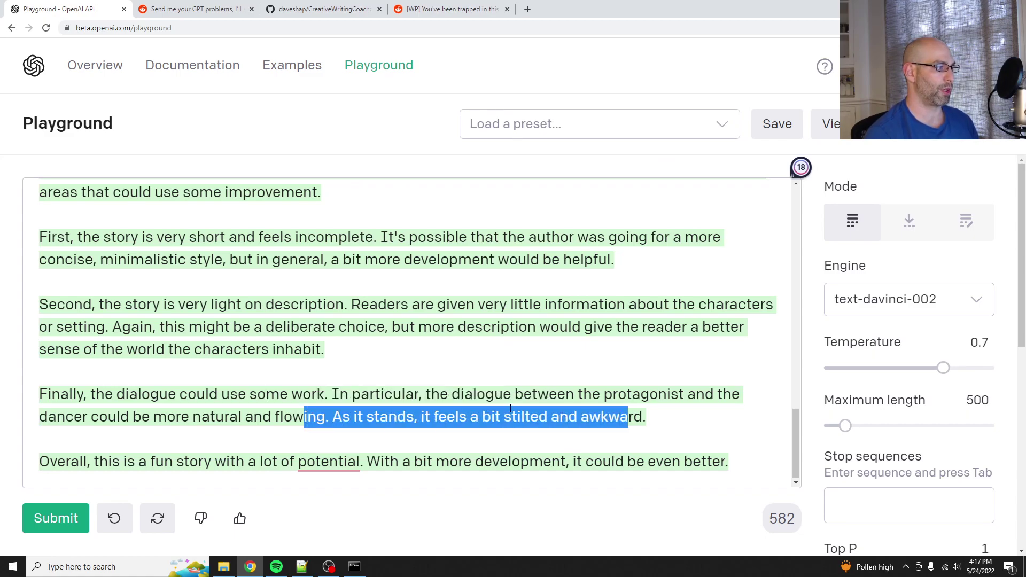
drag(145, 461, 429, 463)
click(472, 463)
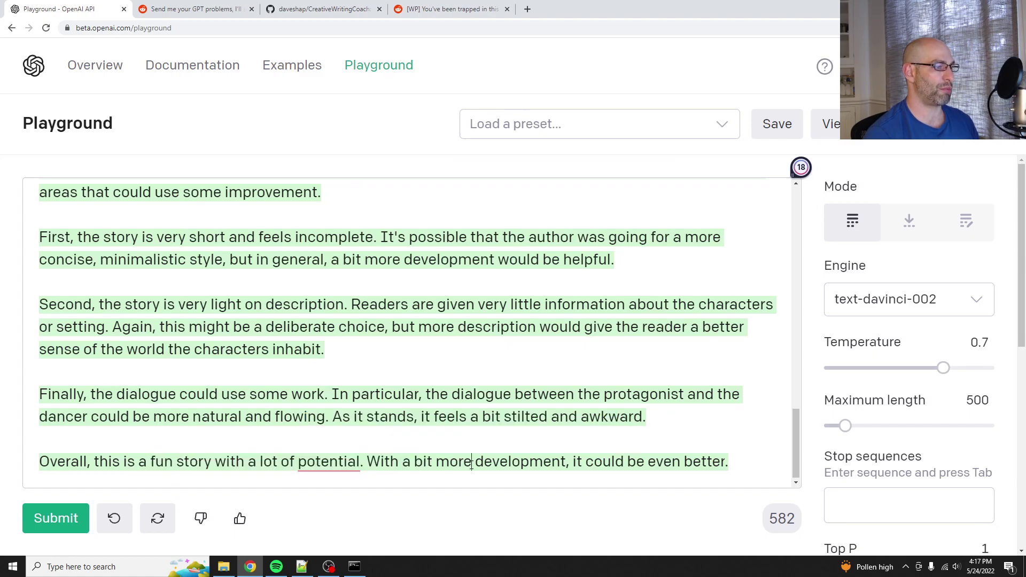
drag(368, 463, 655, 461)
Review the story's opening line and the simpler-villains and crazy-teenagers passages.
scroll(486, 452, up, 10)
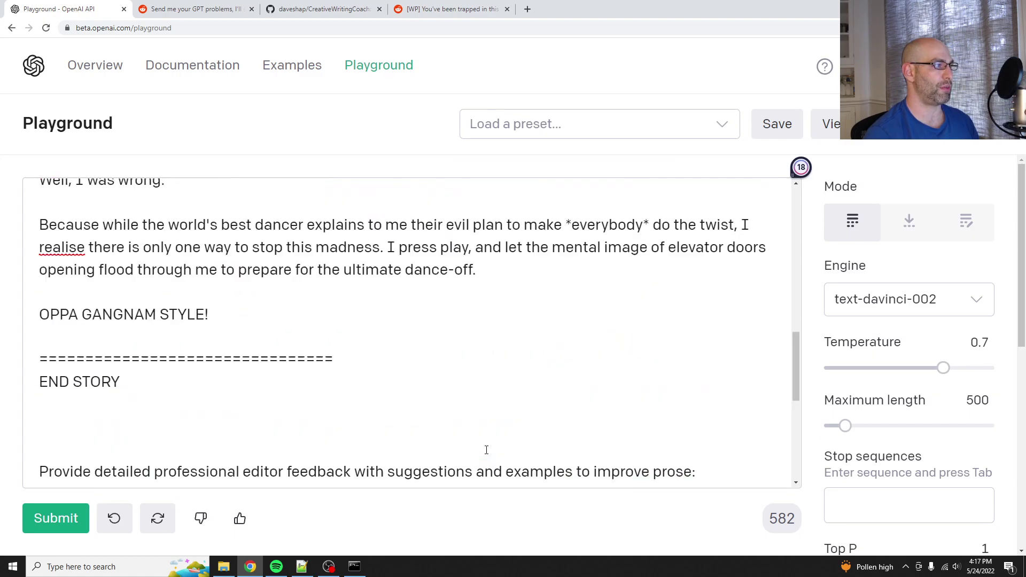
scroll(487, 450, up, 3)
scroll(283, 408, up, 5)
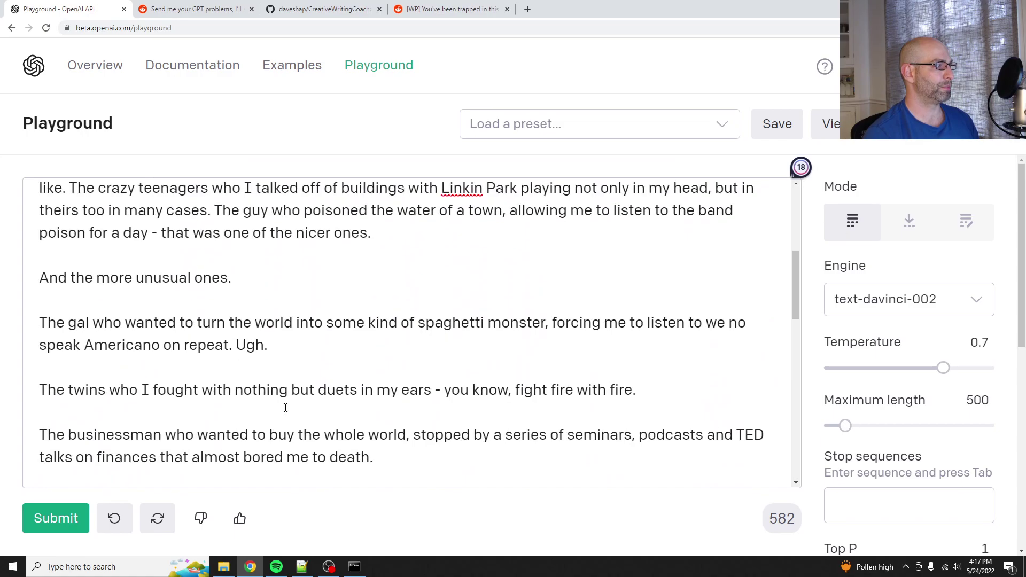
scroll(286, 408, up, 3)
scroll(46, 190, down, 3)
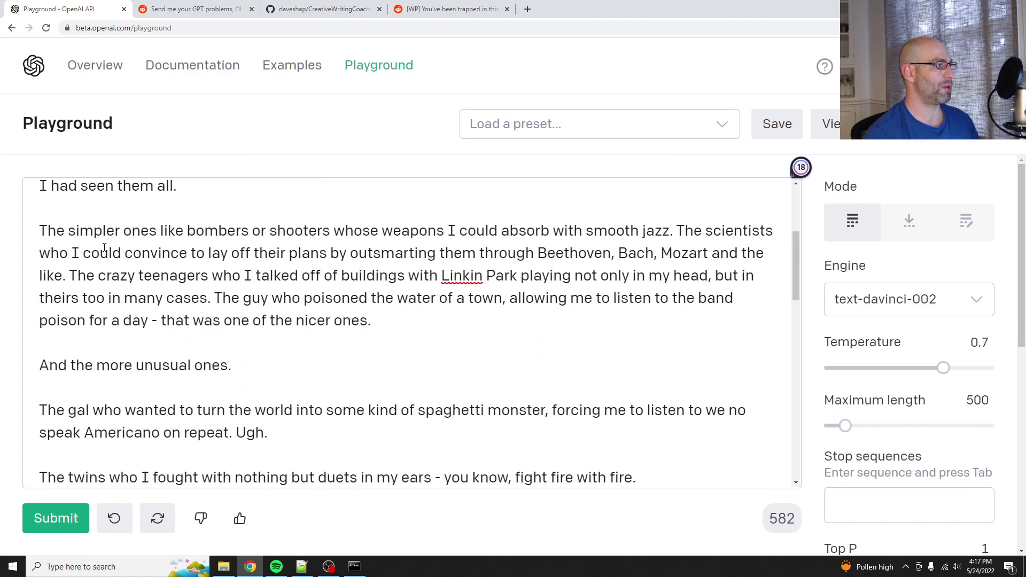
scroll(46, 189, up, 1)
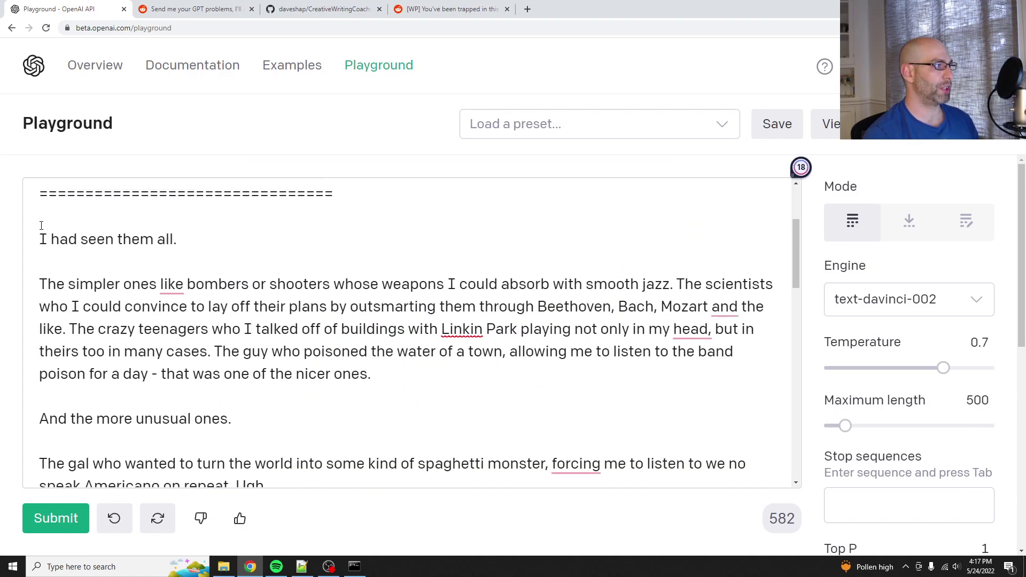
drag(32, 239, 176, 241)
click(39, 261)
drag(48, 283, 457, 380)
click(459, 380)
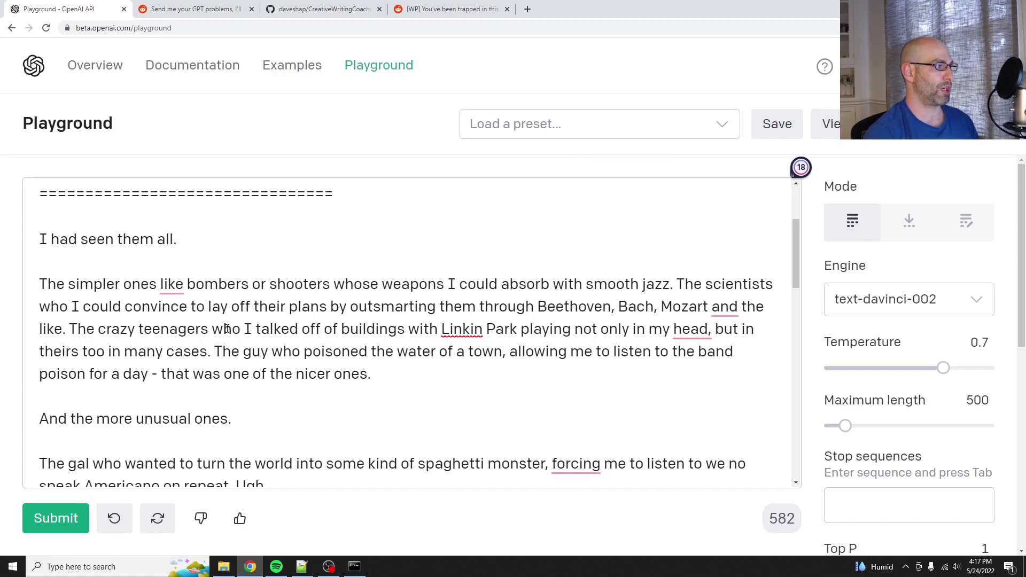
drag(78, 332, 408, 332)
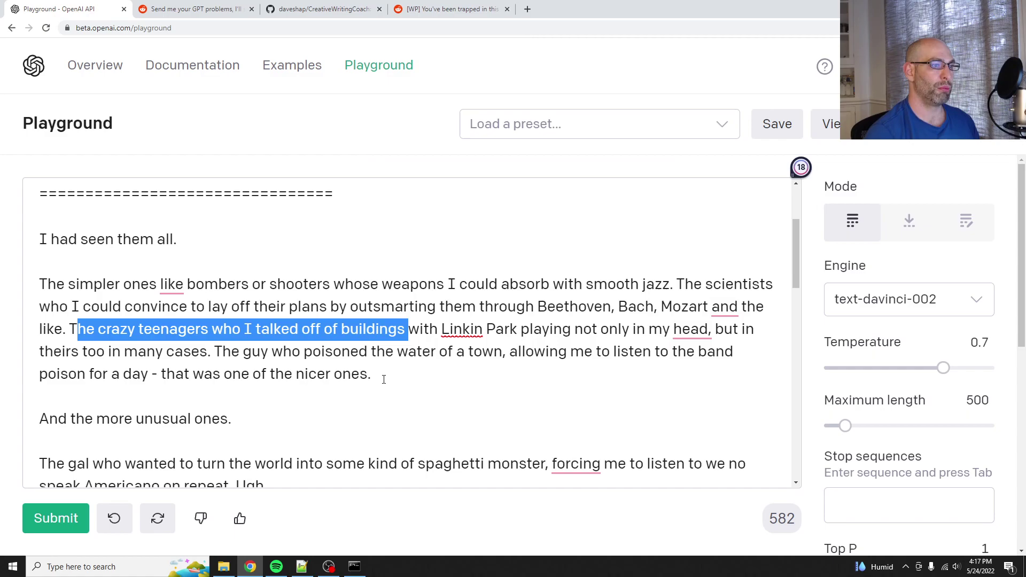
drag(128, 351, 393, 368)
click(420, 386)
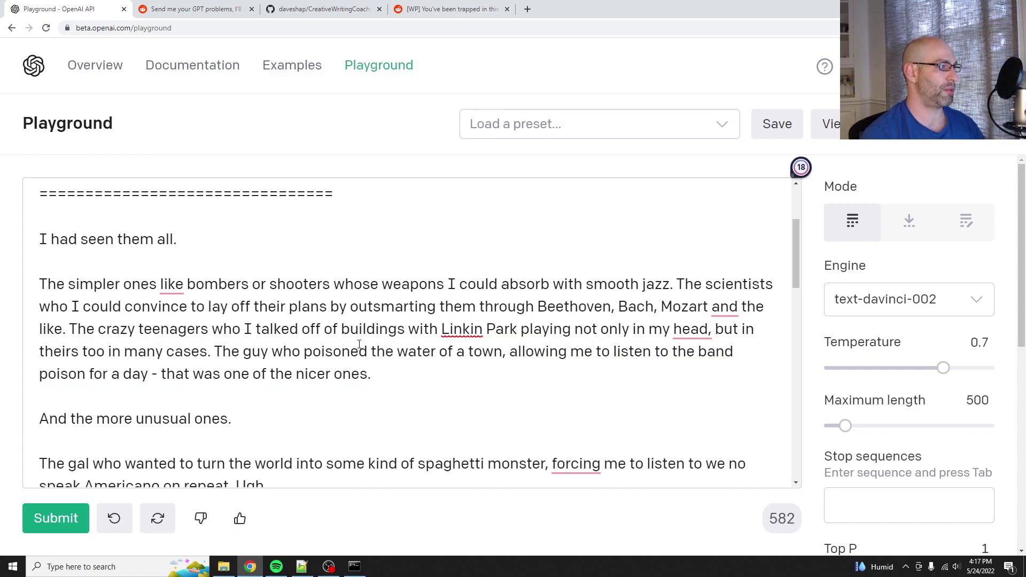
Review the unusual-villain paragraphs: spaghetti monster, twins, businessman and world's best dancer.
scroll(359, 345, down, 3)
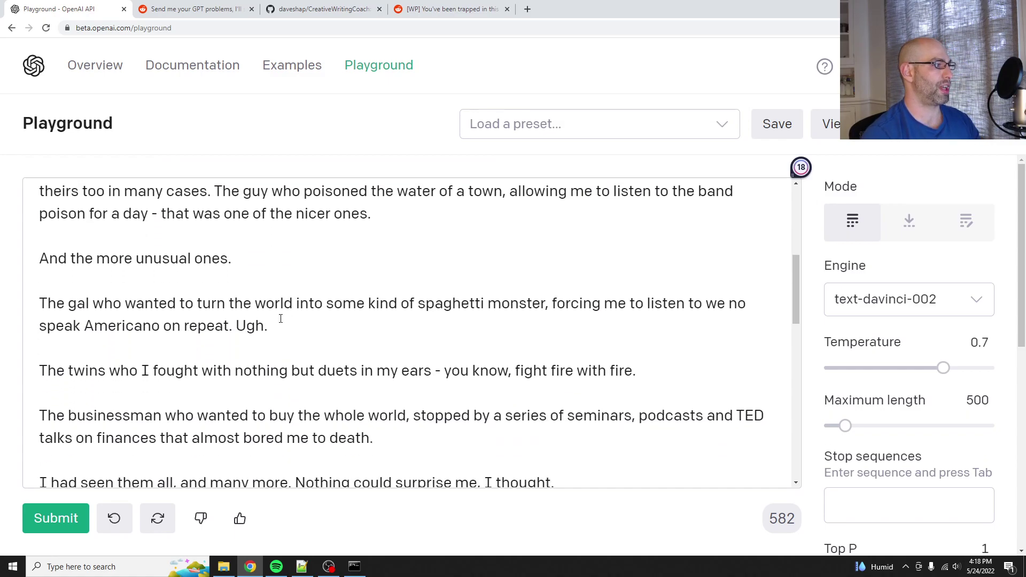
drag(47, 261, 232, 260)
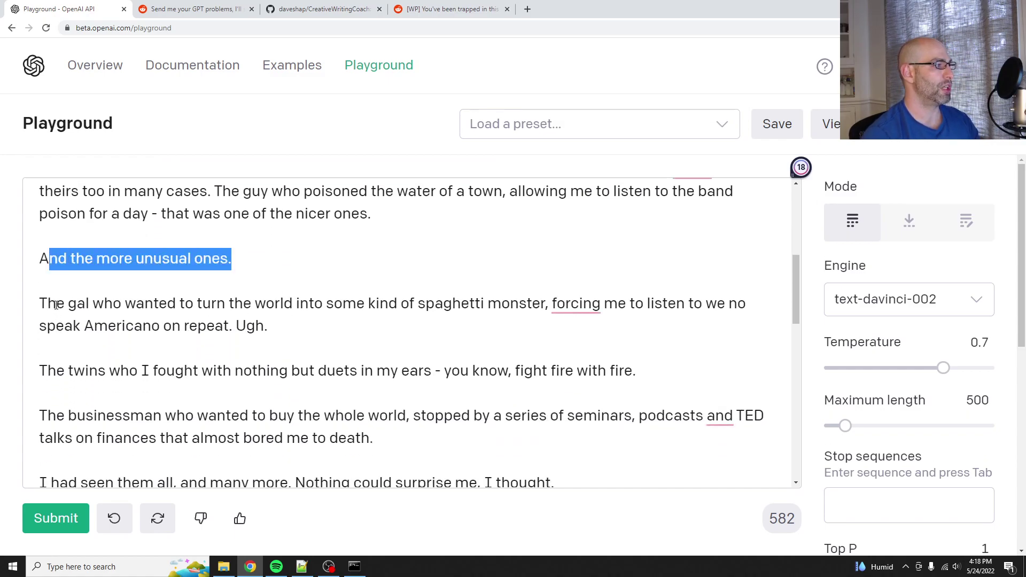
drag(56, 305, 276, 326)
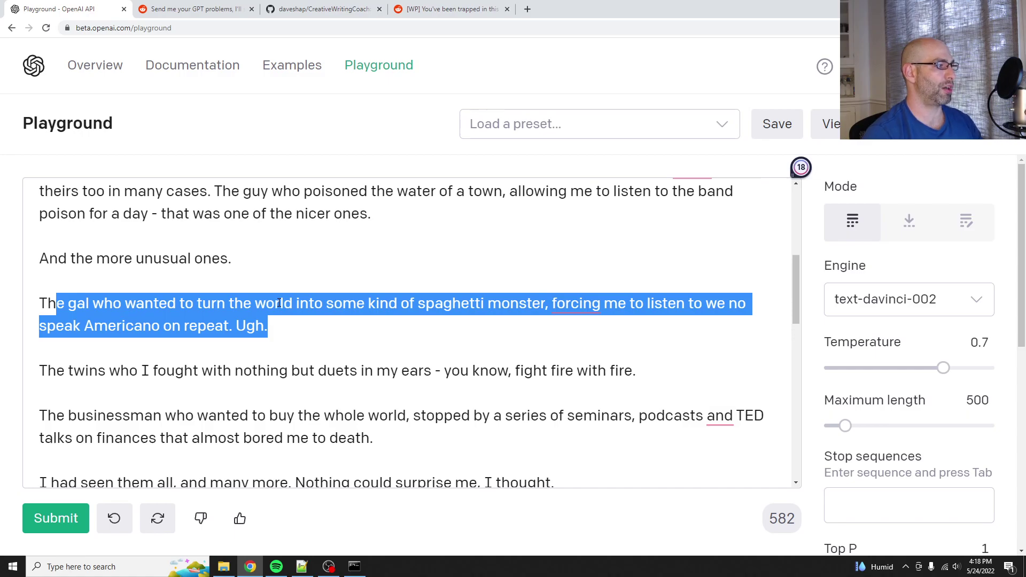
triple_click(112, 373)
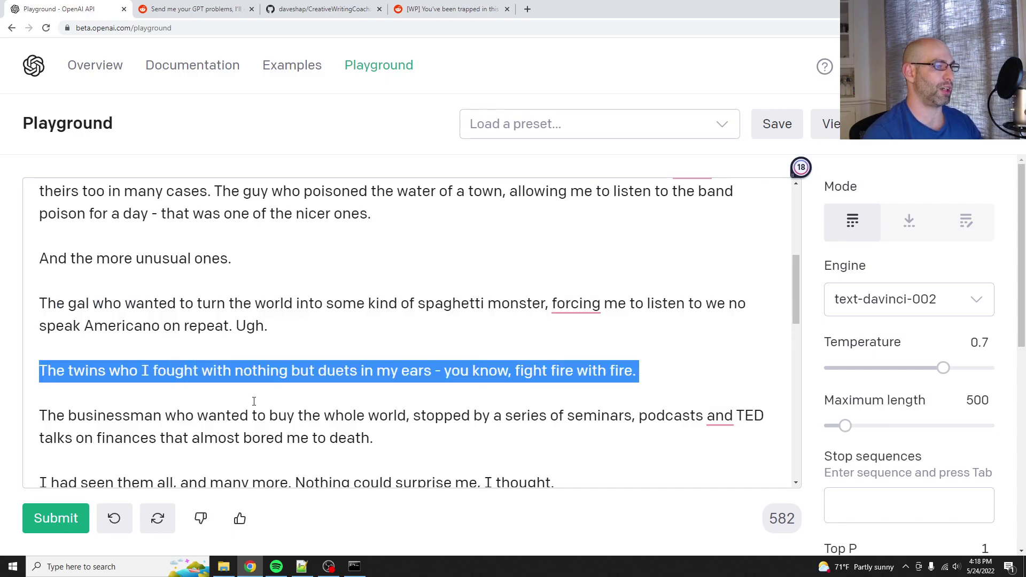
scroll(282, 386, down, 2)
triple_click(136, 321)
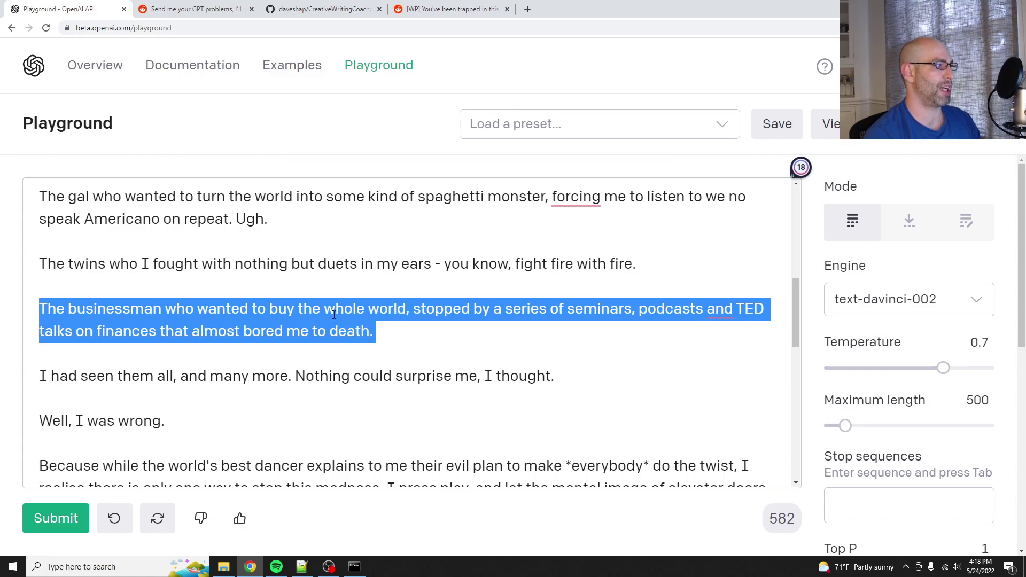
click(133, 332)
scroll(107, 331, down, 1)
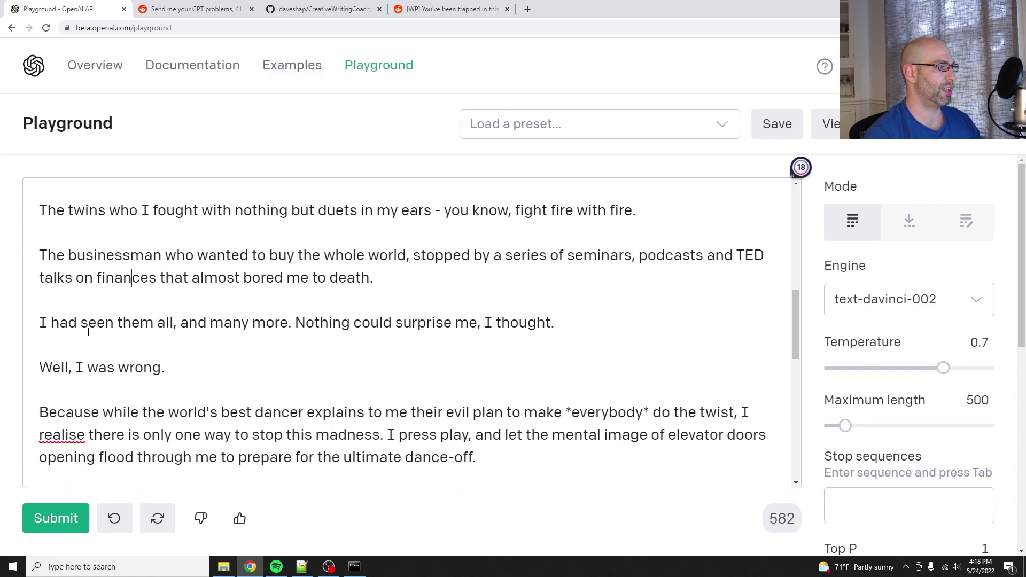
triple_click(88, 332)
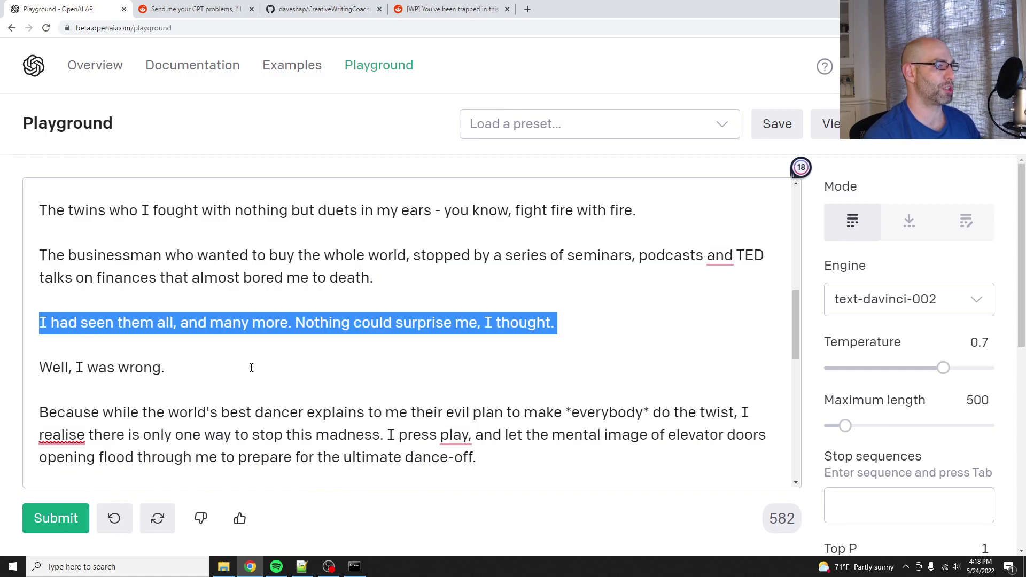
click(120, 368)
triple_click(120, 368)
scroll(195, 363, down, 2)
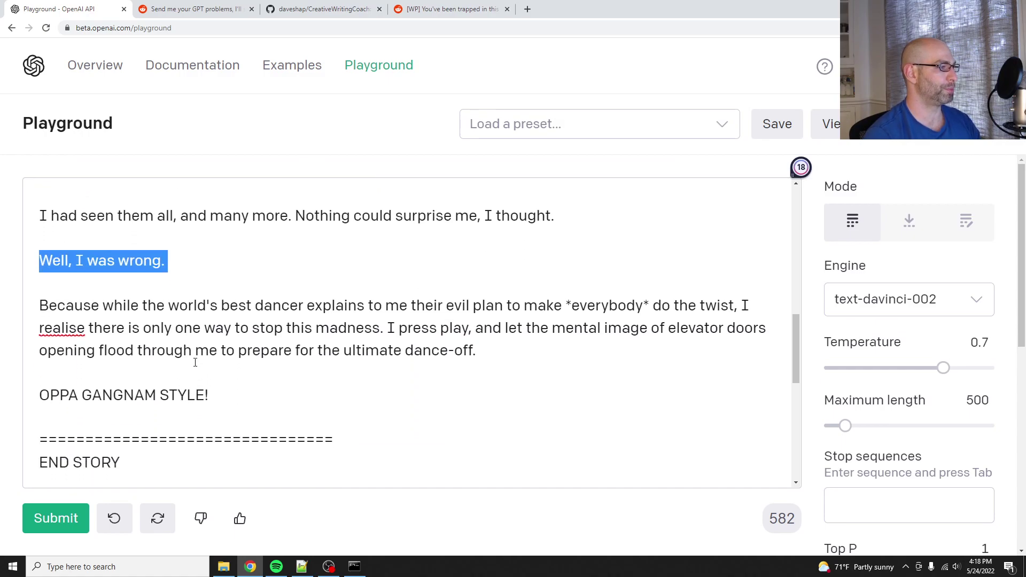
triple_click(201, 354)
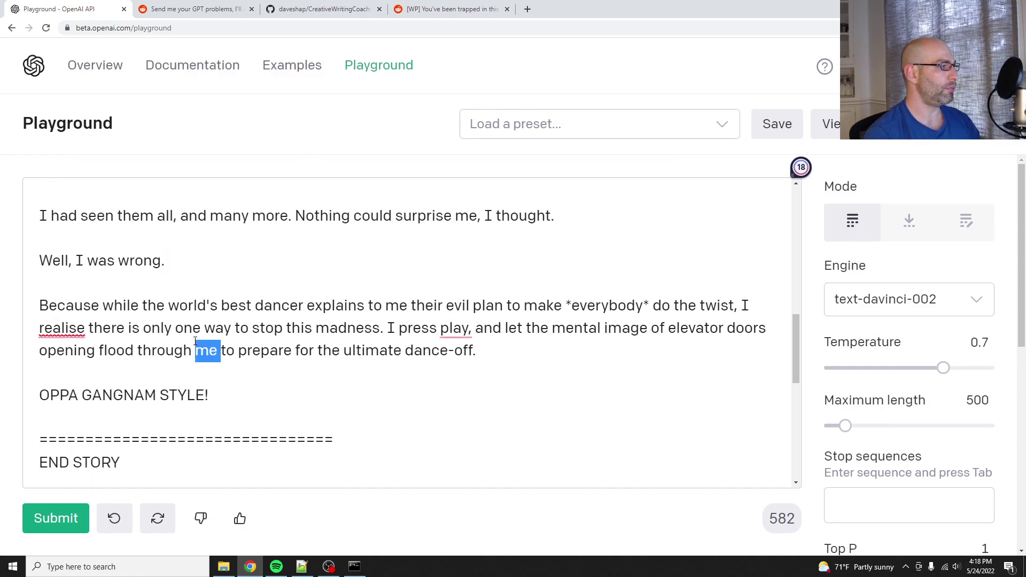
click(309, 330)
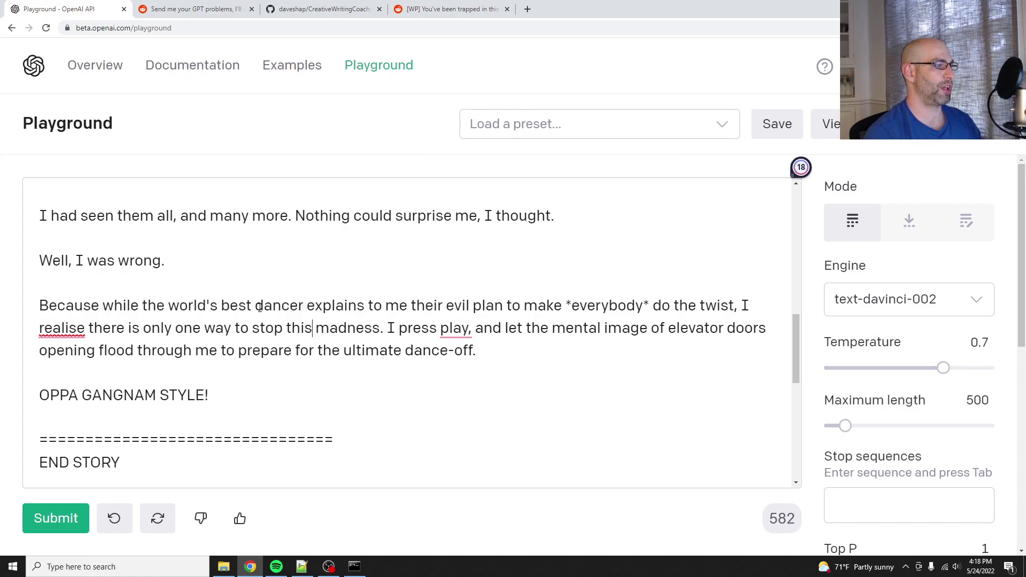
Generate the completion and review its critique that the story is too short.
key(ctrl+Return)
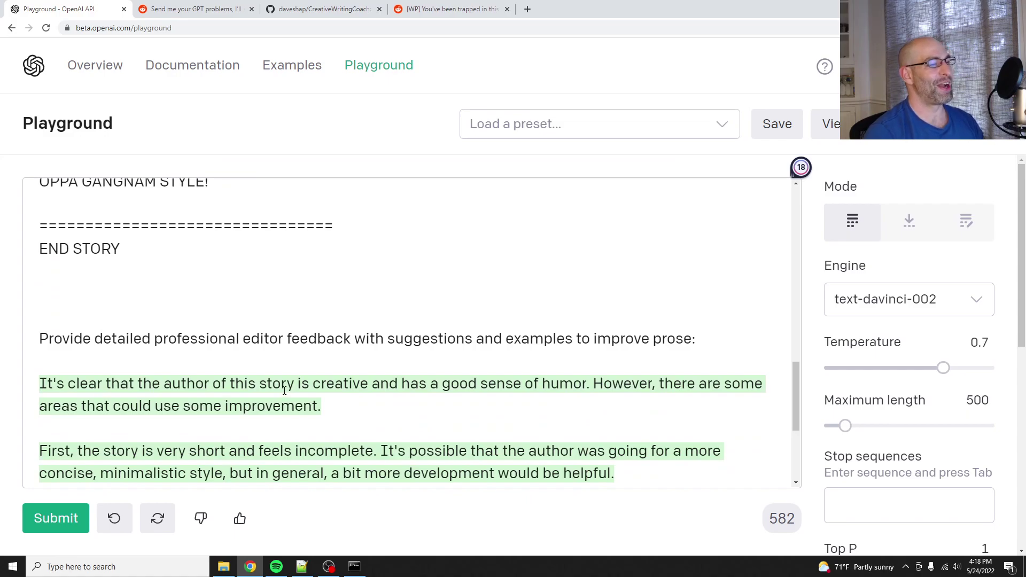
drag(98, 385, 505, 385)
drag(80, 345, 621, 368)
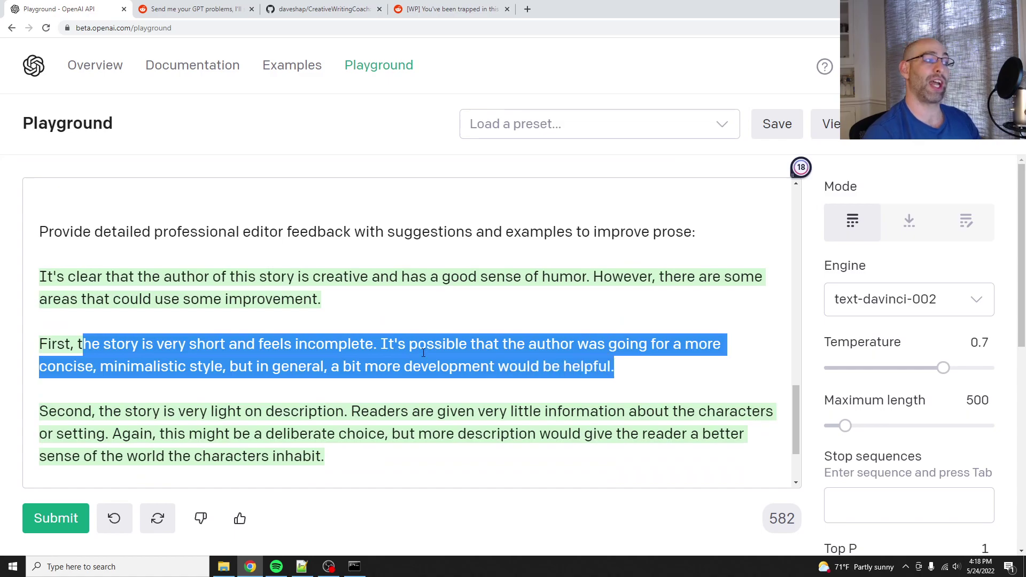
scroll(403, 355, up, 4)
scroll(419, 350, up, 1)
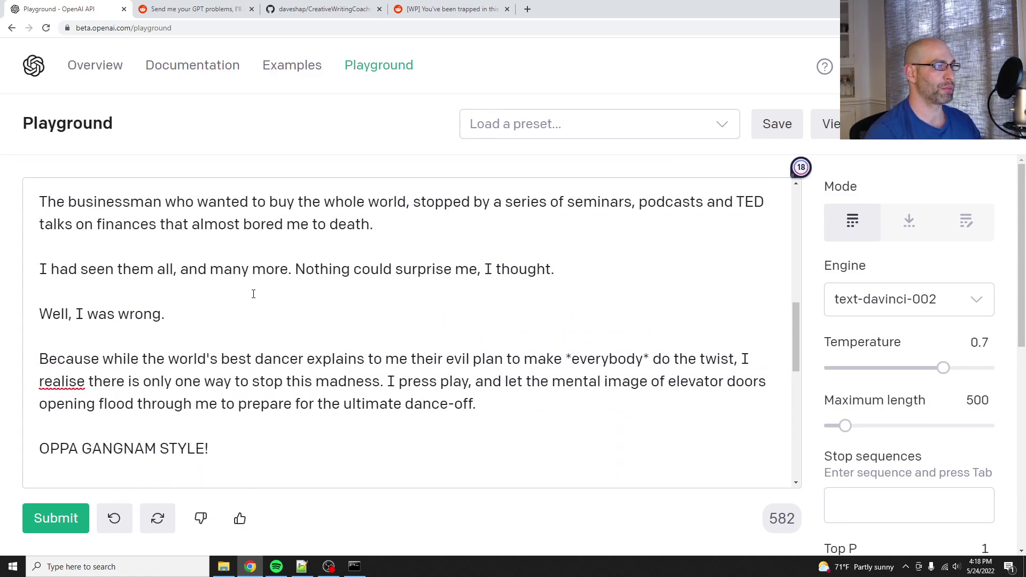
scroll(307, 288, up, 1)
scroll(344, 371, down, 7)
scroll(343, 373, down, 1)
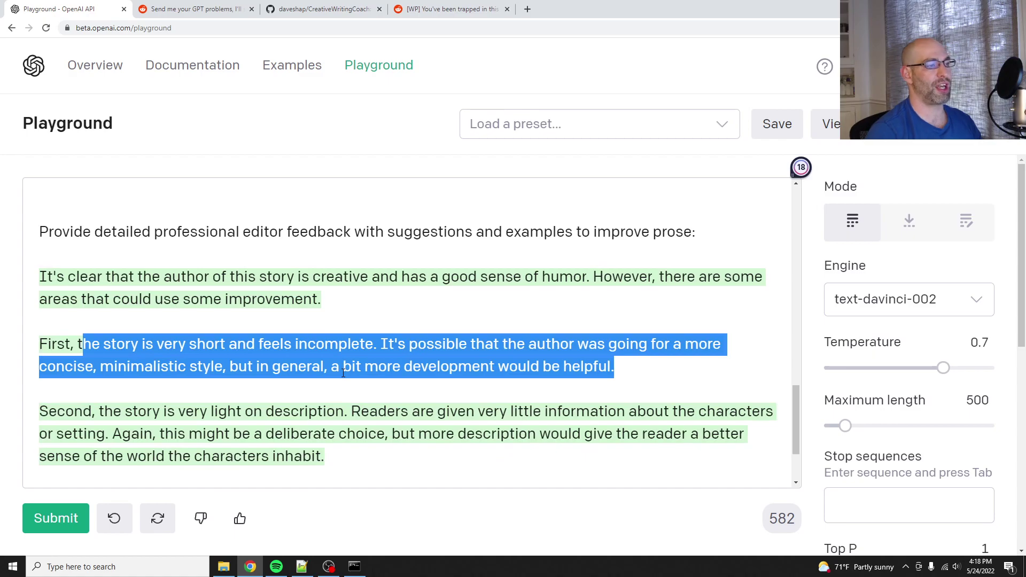
click(257, 365)
drag(393, 343, 407, 377)
click(210, 367)
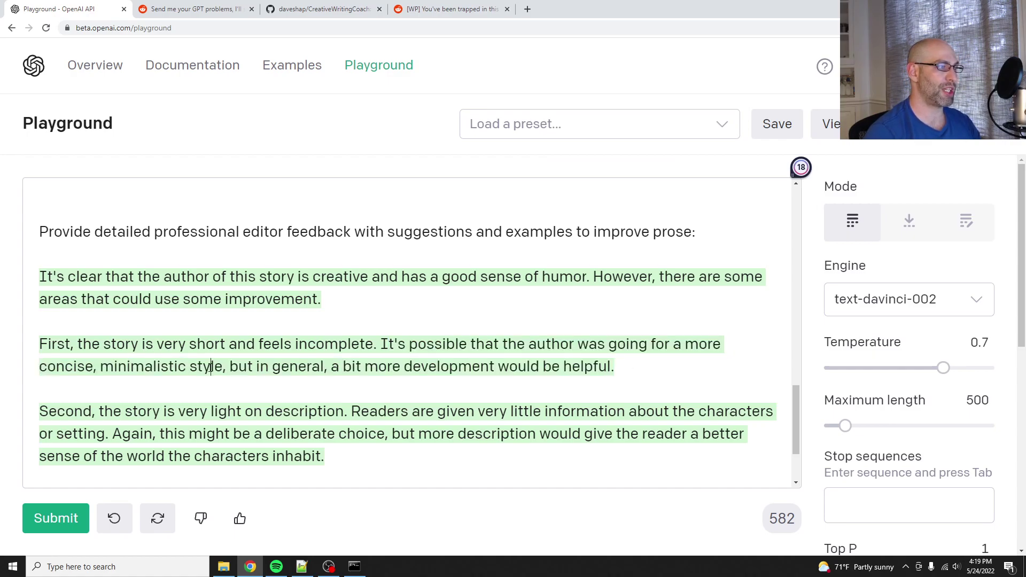
Highlight the feedback sentence saying readers are given little information.
drag(239, 367, 364, 380)
scroll(95, 363, down, 1)
click(95, 363)
click(351, 358)
scroll(364, 378, up, 15)
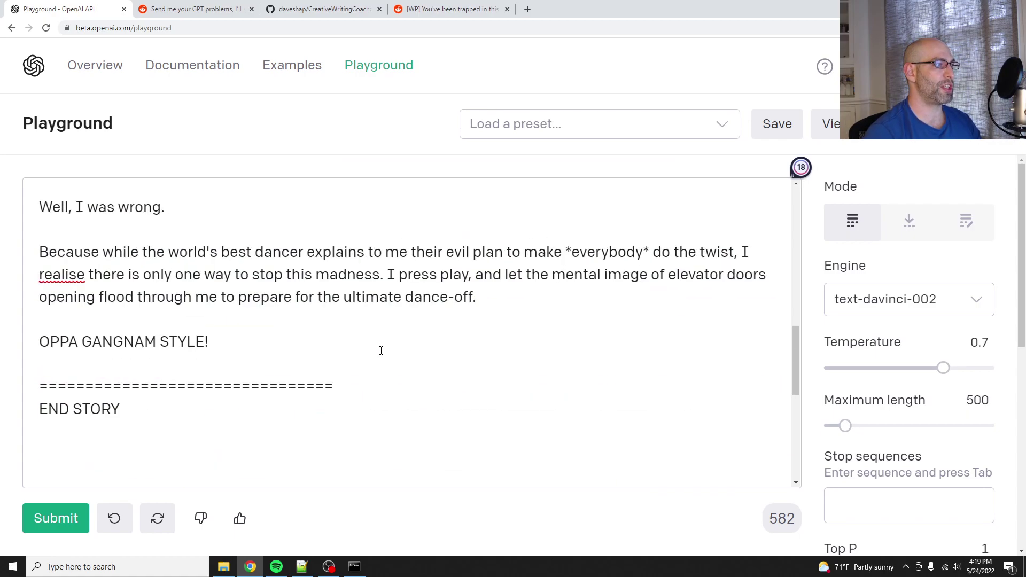
scroll(236, 406, down, 1)
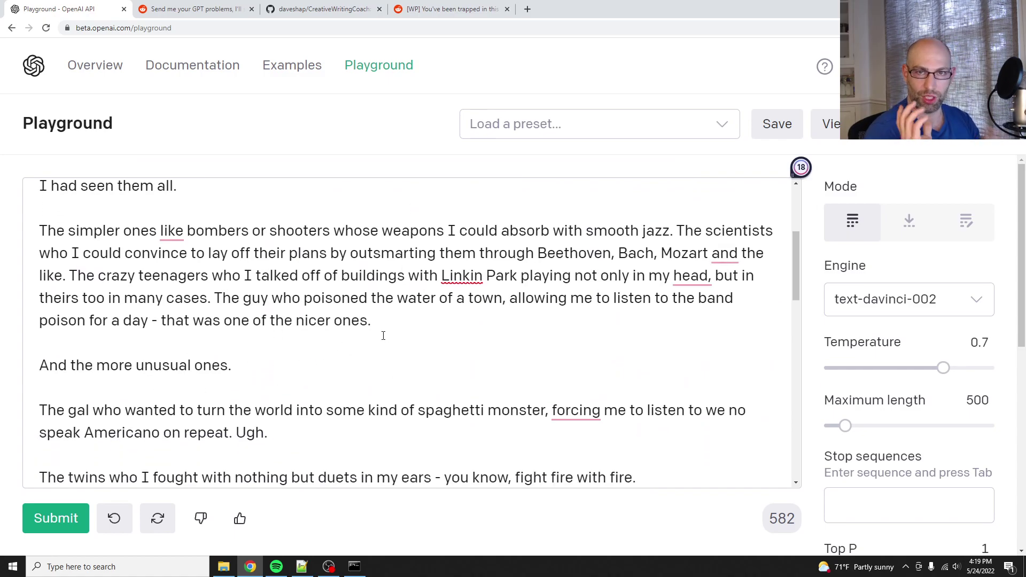
scroll(383, 336, down, 14)
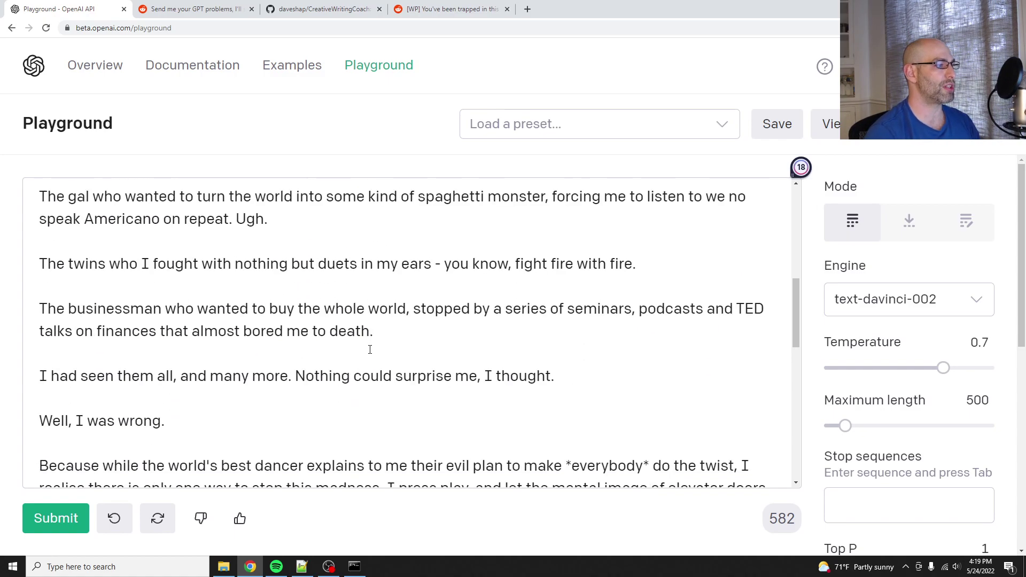
drag(350, 360, 363, 380)
Highlight the full light-on-description critique several times.
scroll(370, 349, down, 1)
click(370, 350)
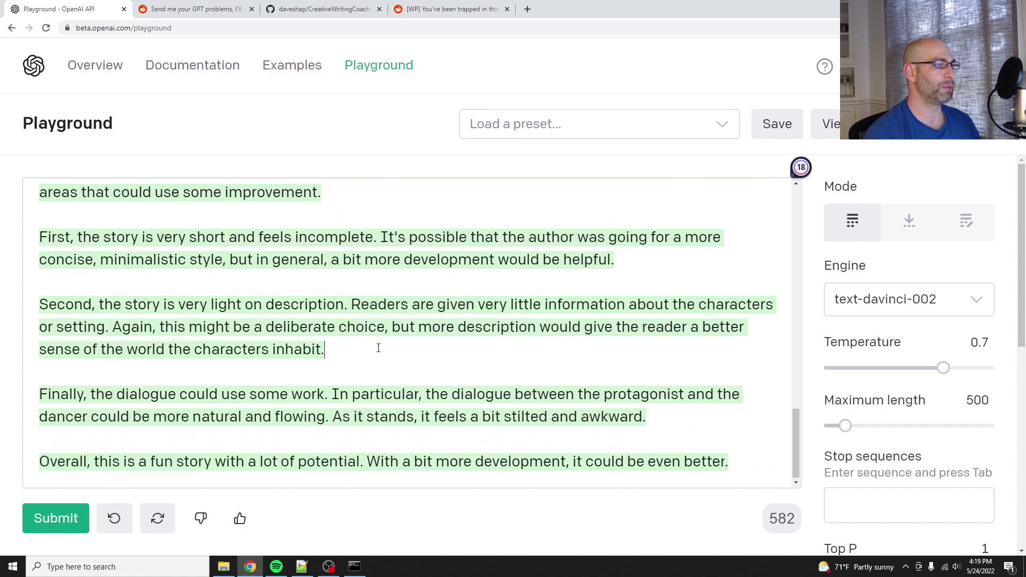
drag(103, 304, 342, 355)
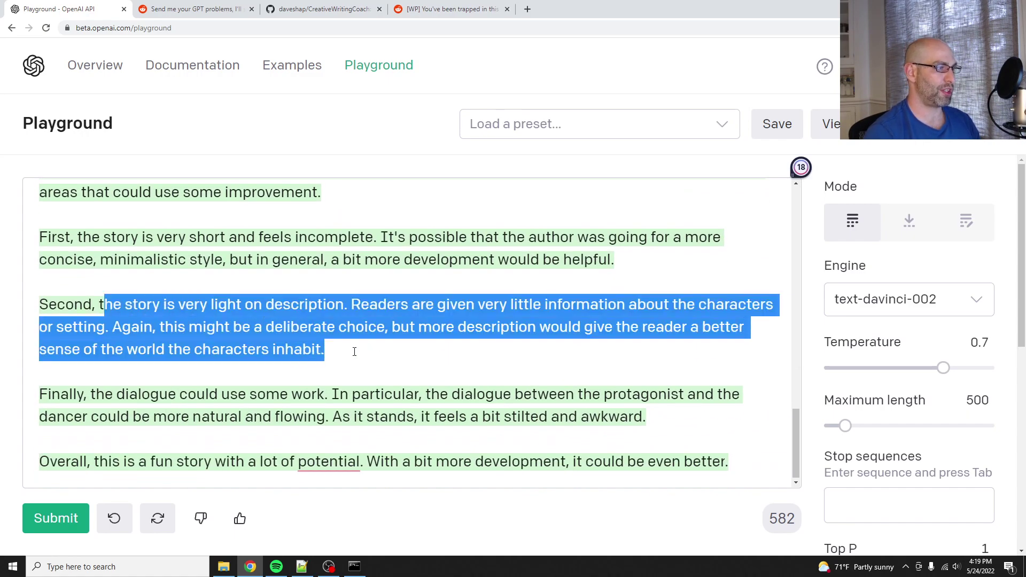
click(354, 351)
drag(224, 306, 347, 353)
click(376, 344)
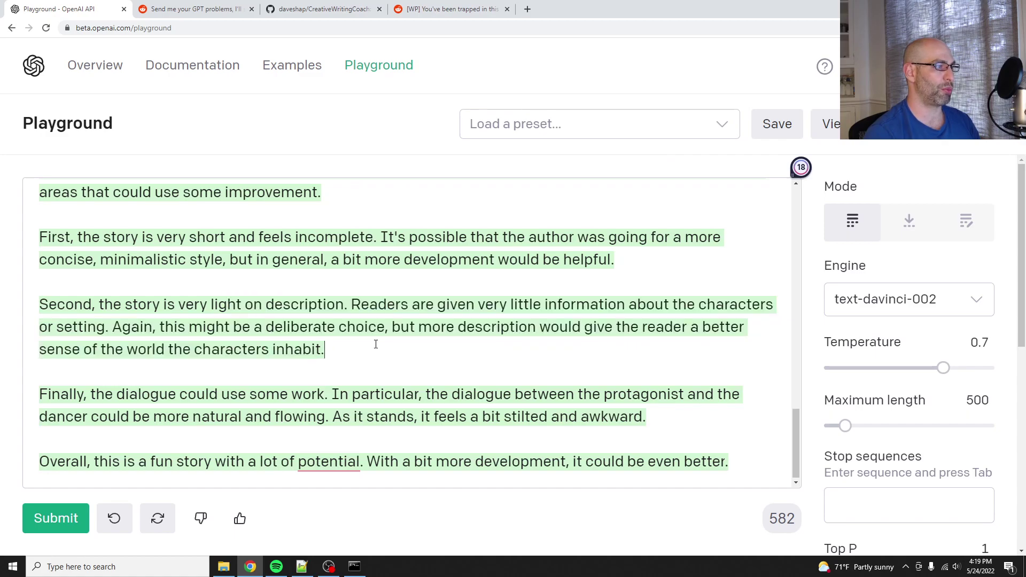
drag(203, 306, 322, 352)
click(341, 355)
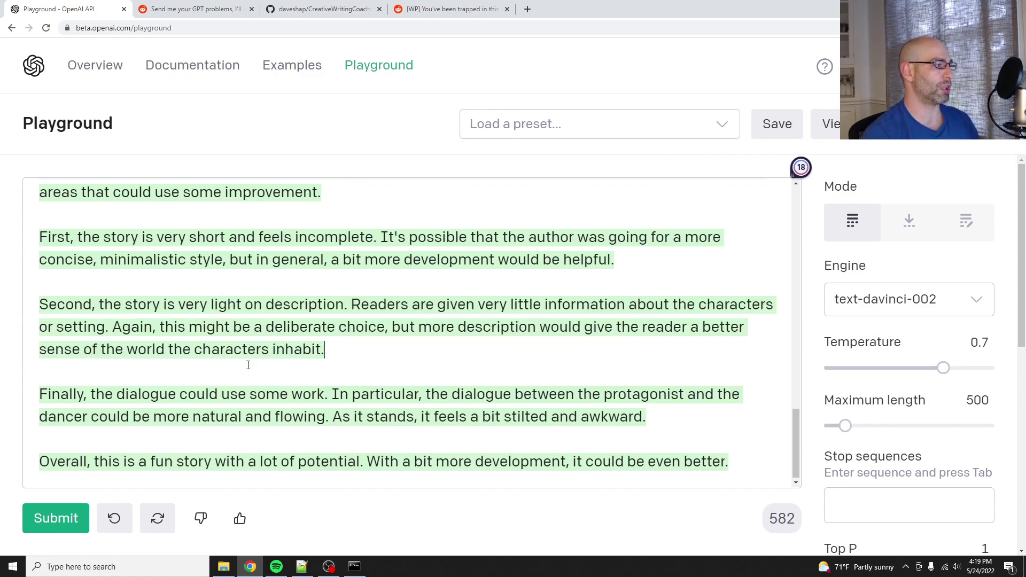
Compare the stilted-dialogue critique against the story's dance-off paragraph.
drag(129, 394, 369, 394)
click(426, 394)
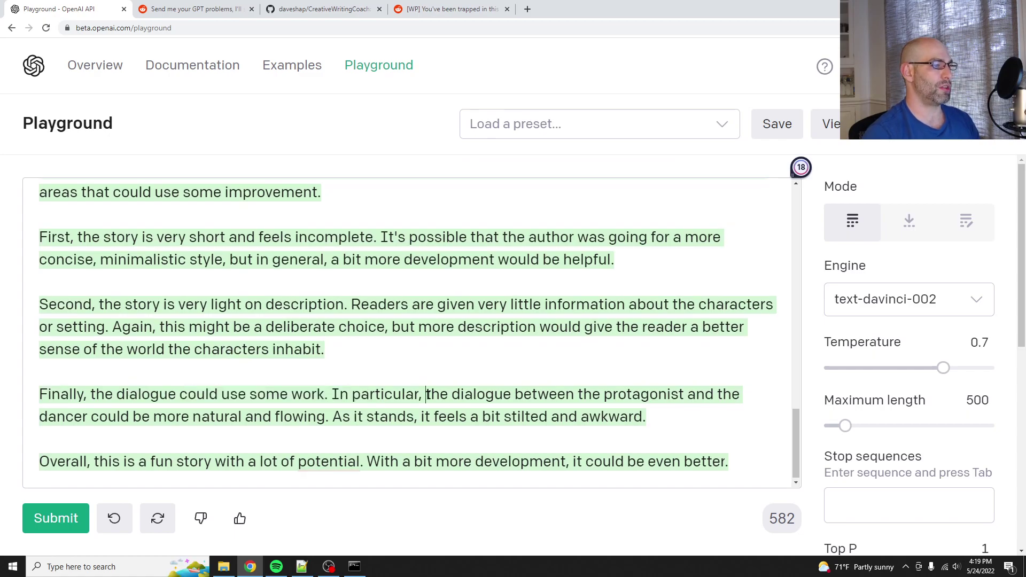
drag(102, 396, 652, 420)
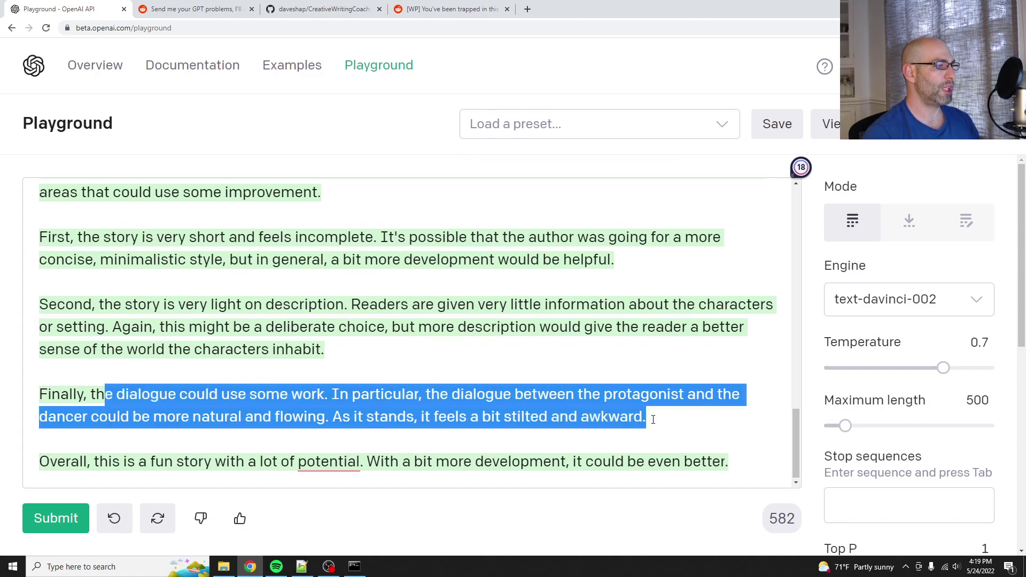
scroll(545, 416, up, 7)
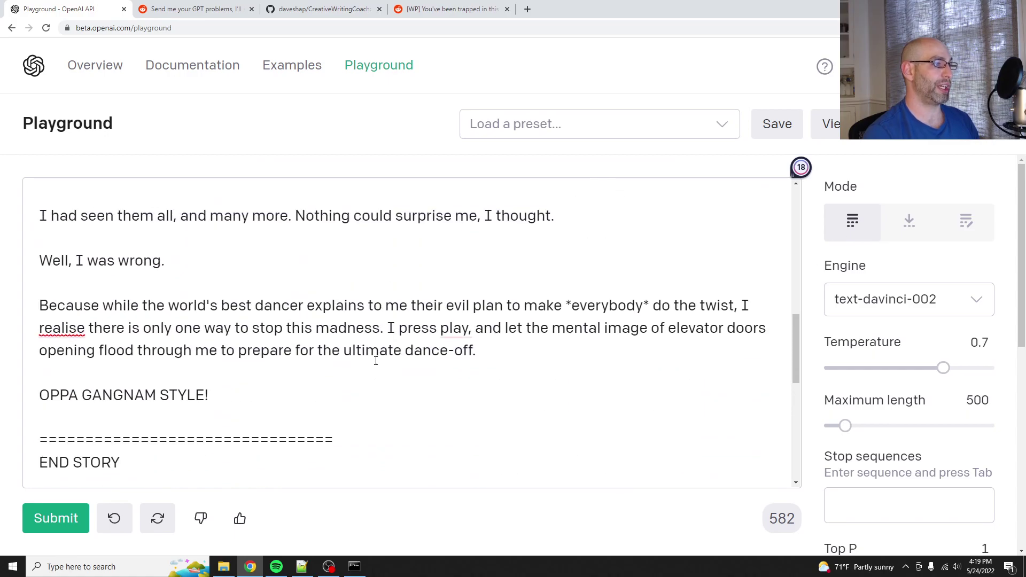
drag(77, 305, 44, 305)
click(503, 327)
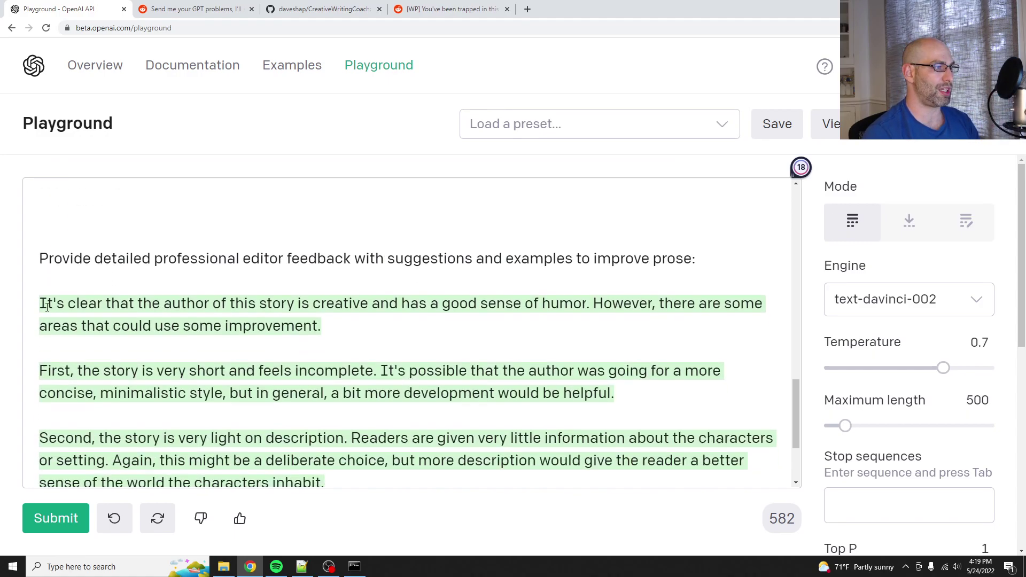
scroll(224, 378, down, 3)
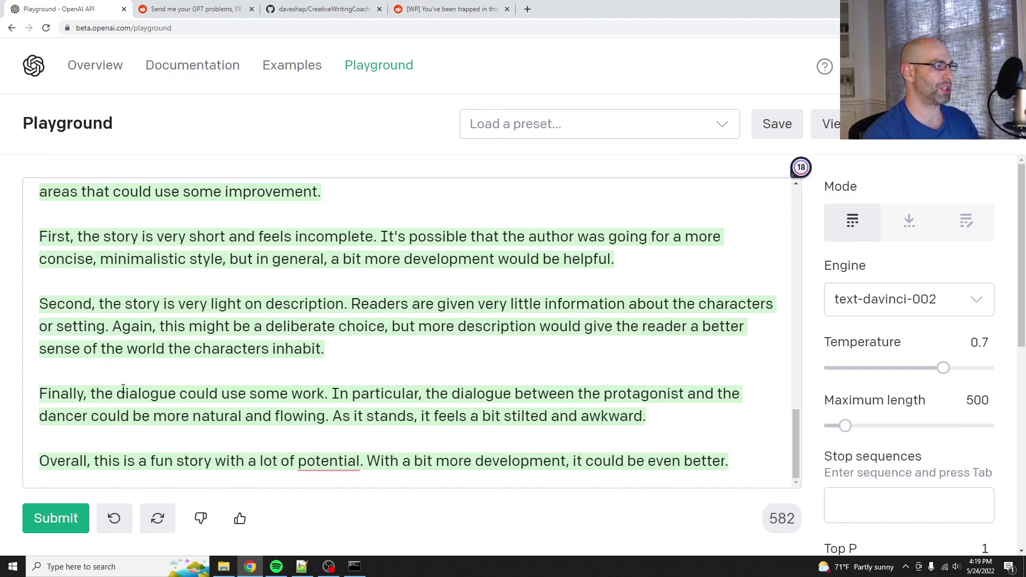
drag(84, 394, 670, 422)
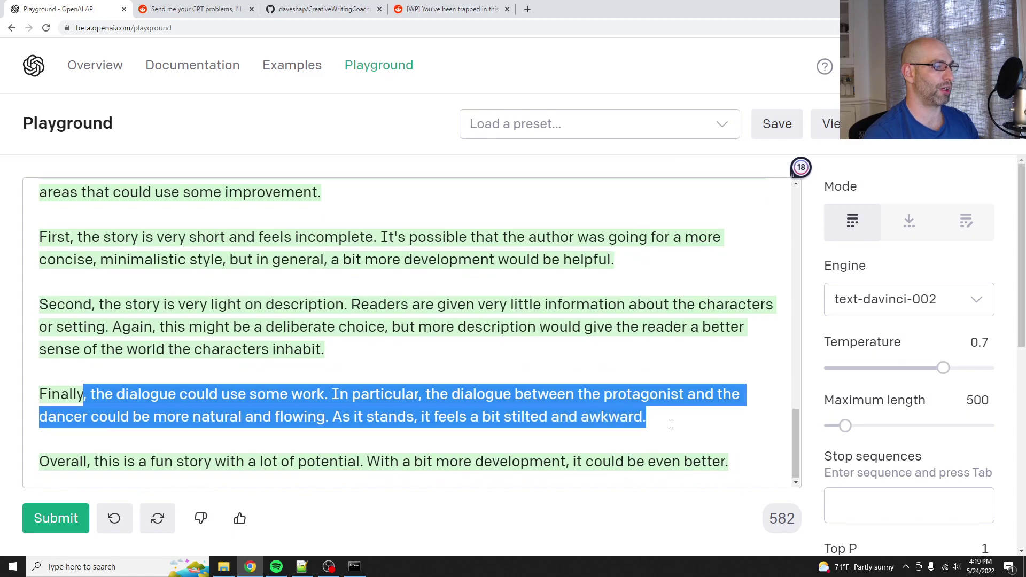
click(668, 421)
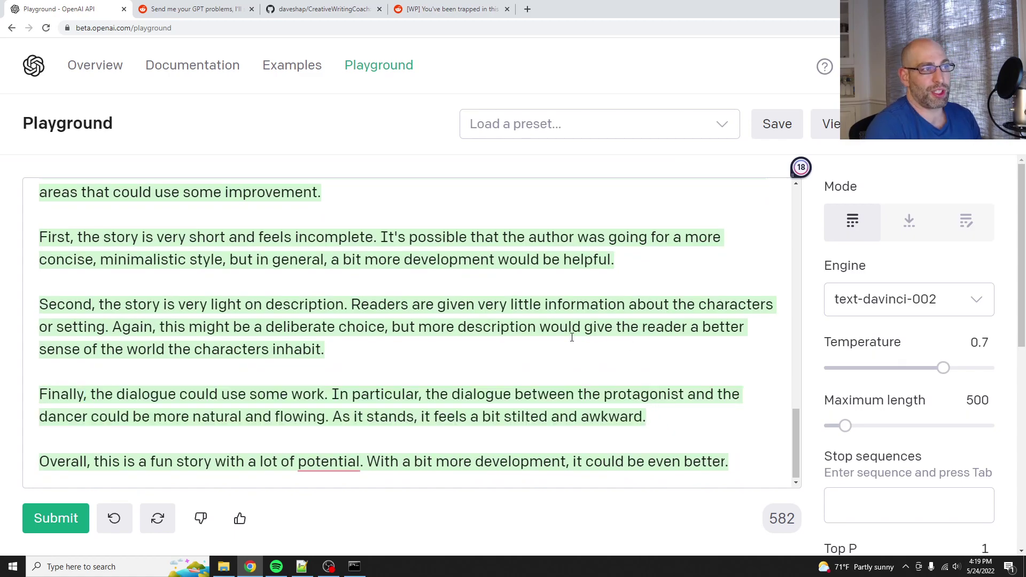
scroll(572, 337, up, 15)
scroll(335, 316, down, 3)
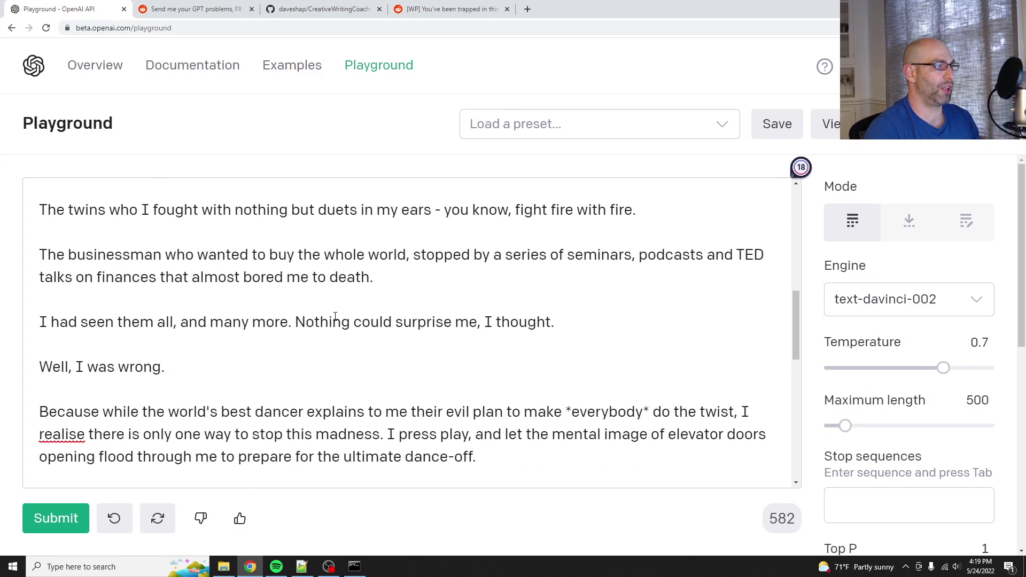
scroll(335, 316, down, 10)
scroll(375, 297, up, 9)
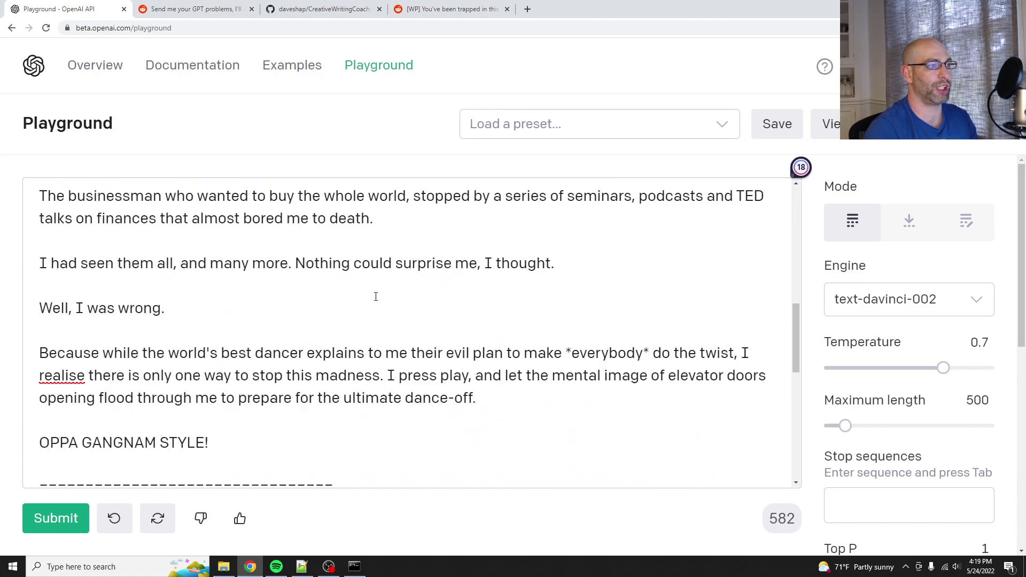
scroll(375, 297, up, 10)
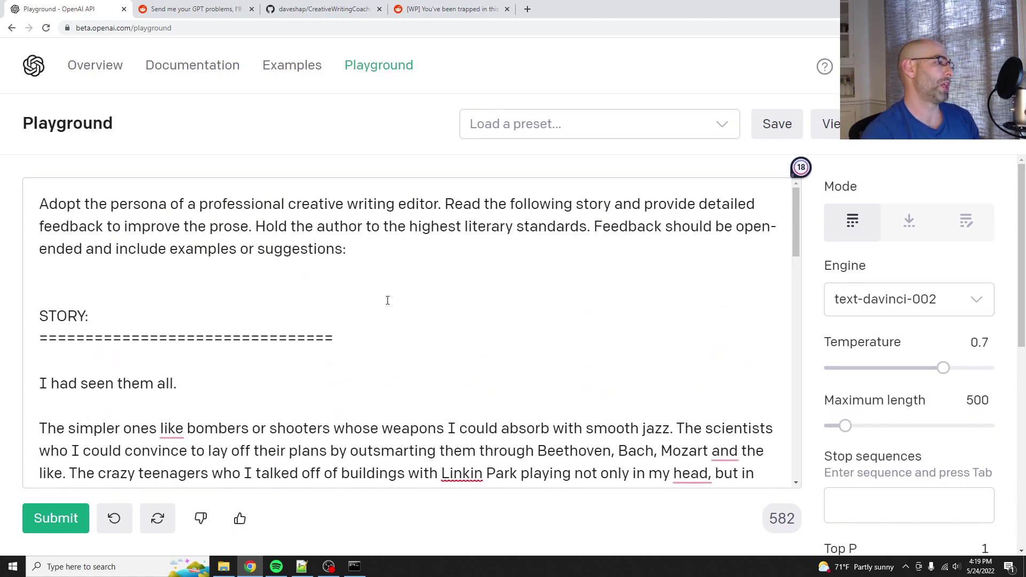
scroll(388, 299, down, 3)
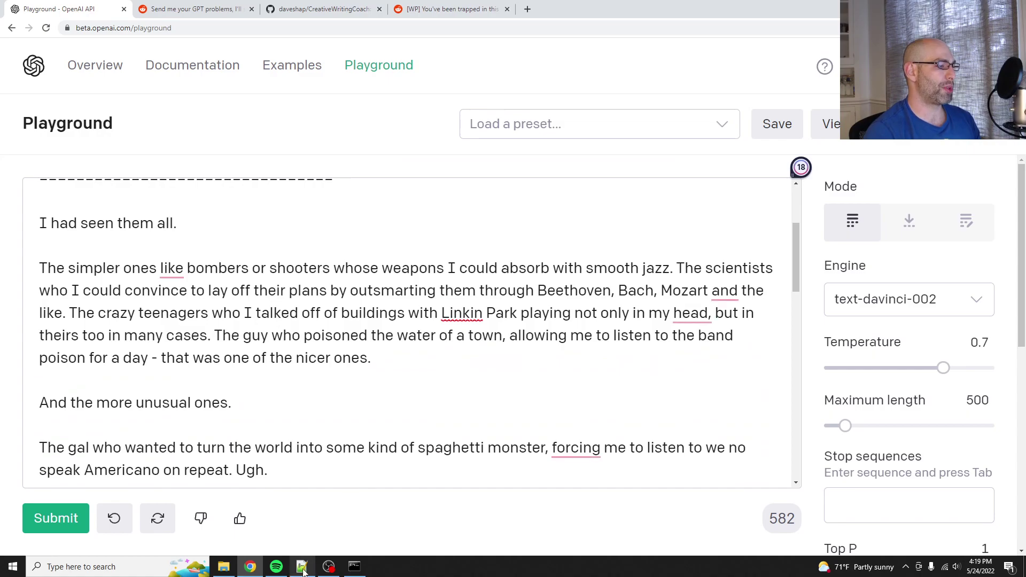
Close the prompt, story, download_writing_prompts and generate_completions tabs in Notepad++.
click(302, 568)
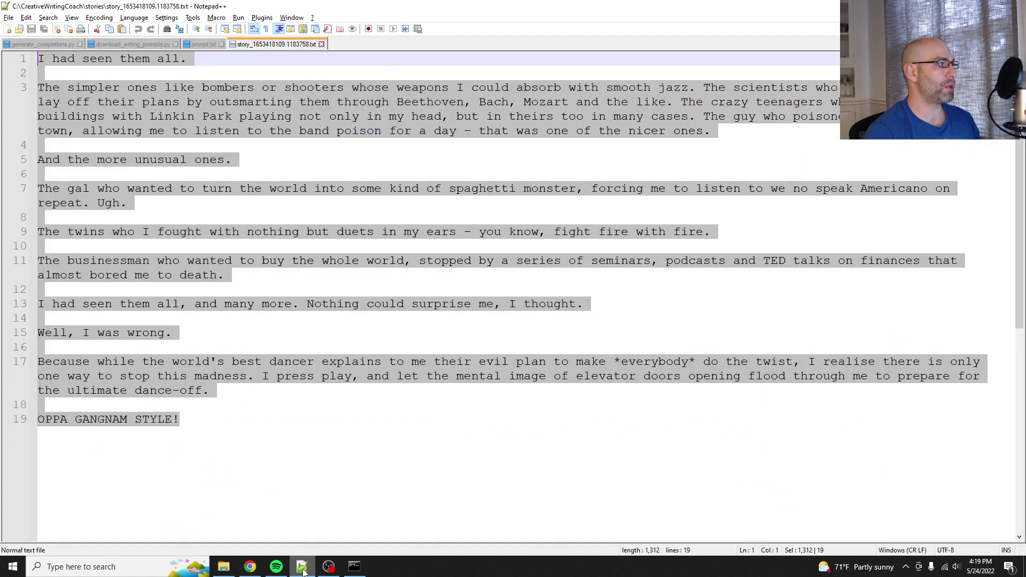
click(221, 44)
click(276, 44)
click(175, 43)
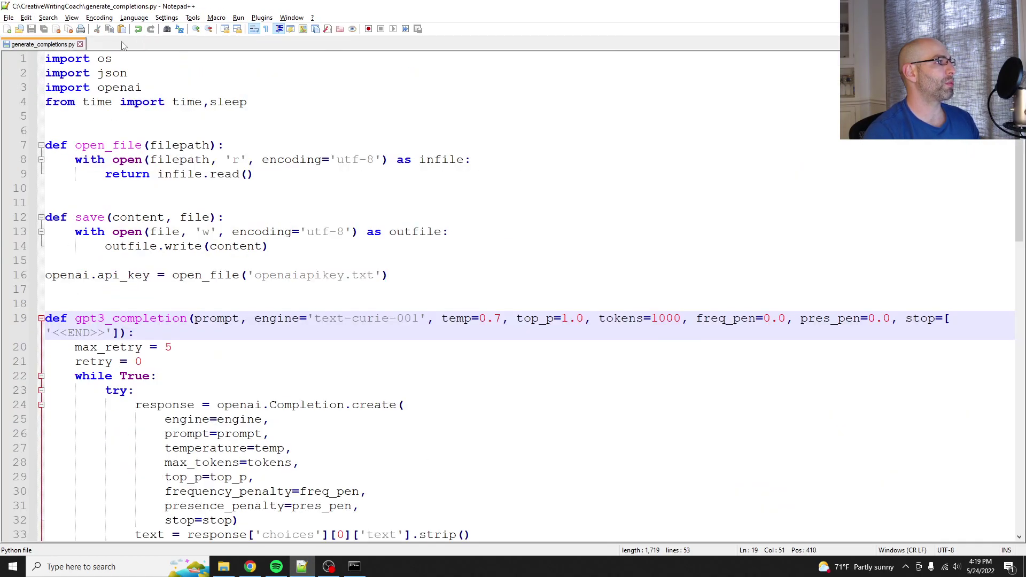
middle_click(26, 47)
Go up to CreativeWritingCoach, browse its scripts and folders, and right-click prepare_prompts.py.
click(224, 566)
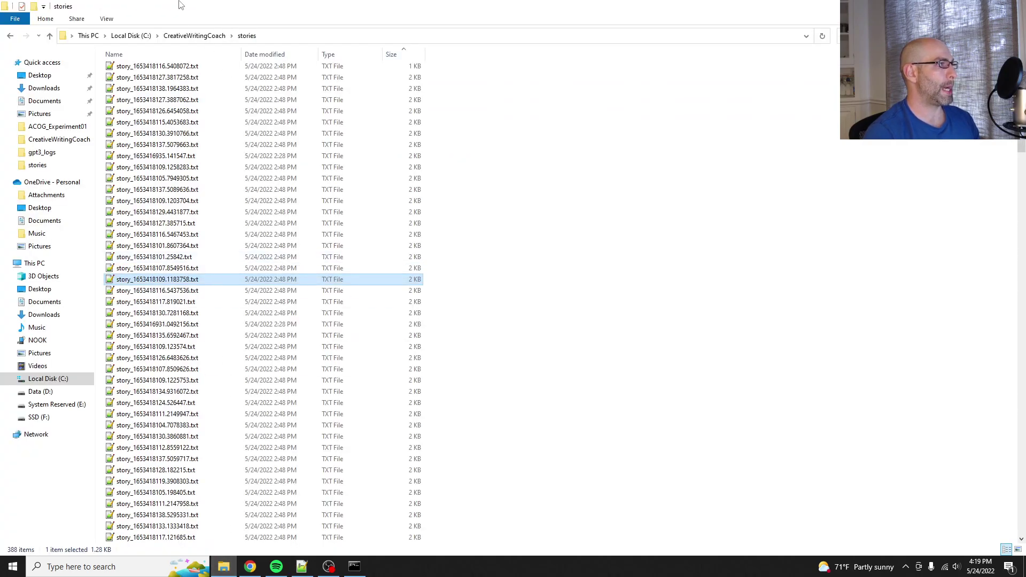
click(194, 35)
click(171, 139)
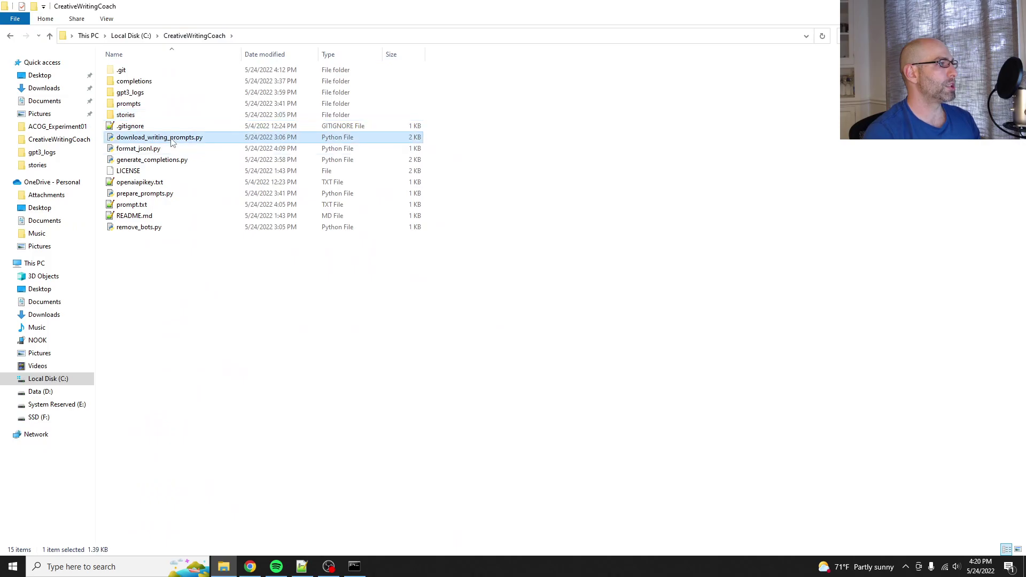
click(132, 117)
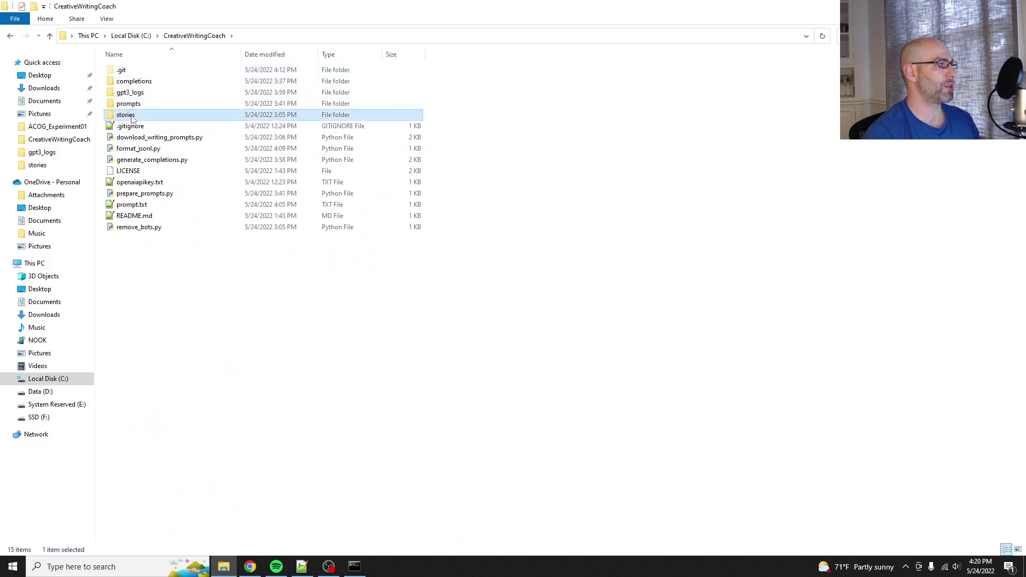
click(148, 160)
click(140, 196)
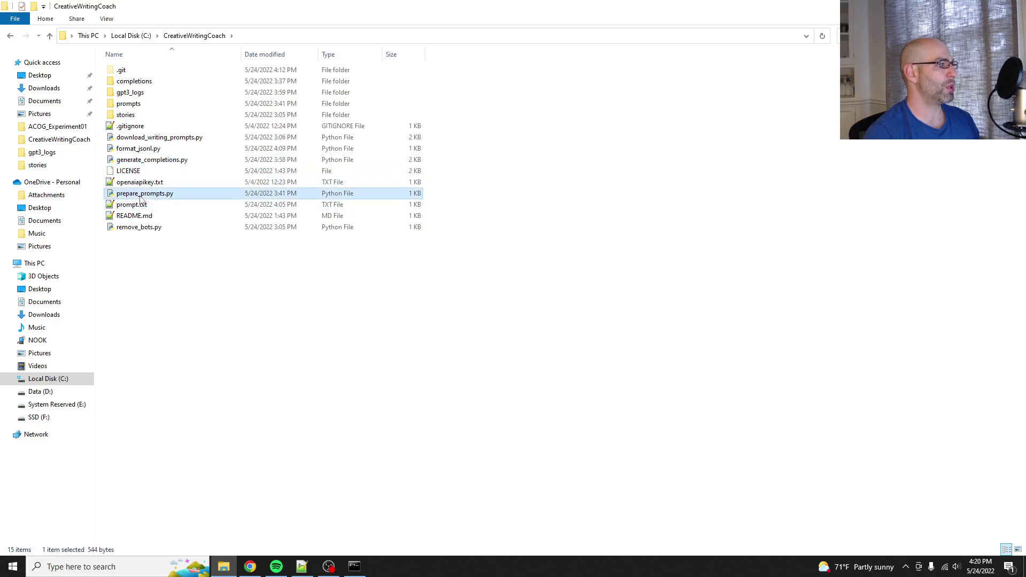
right_click(140, 196)
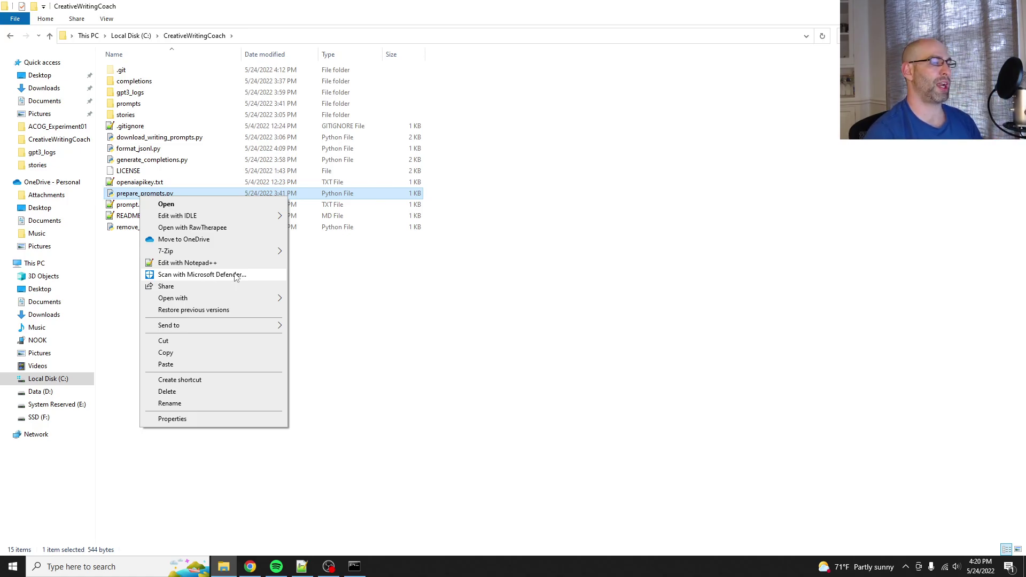
Open prepare_prompts.py in Notepad++ and review its 5000-character truncation and prompt-saving code.
click(220, 264)
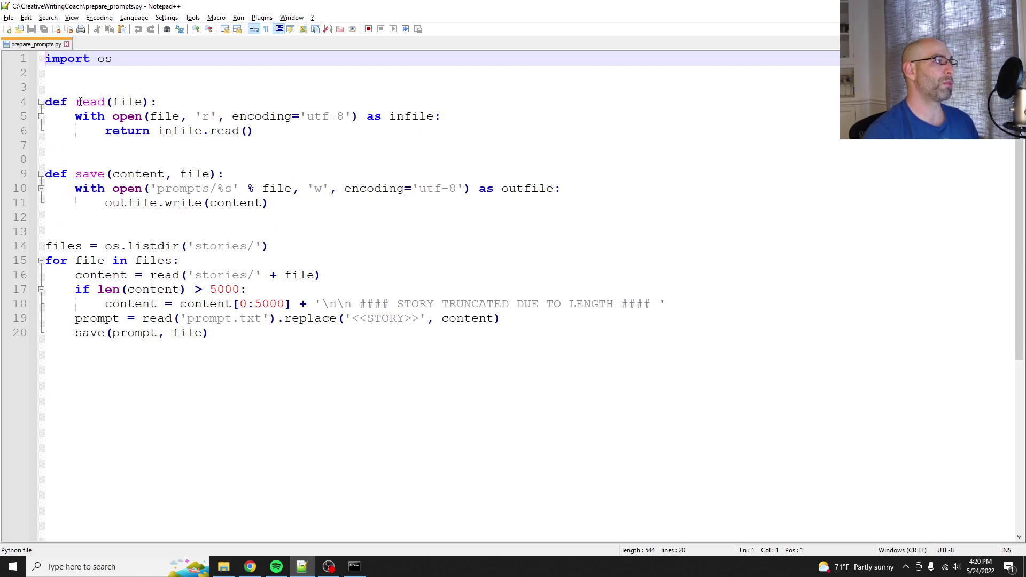
drag(46, 58, 360, 287)
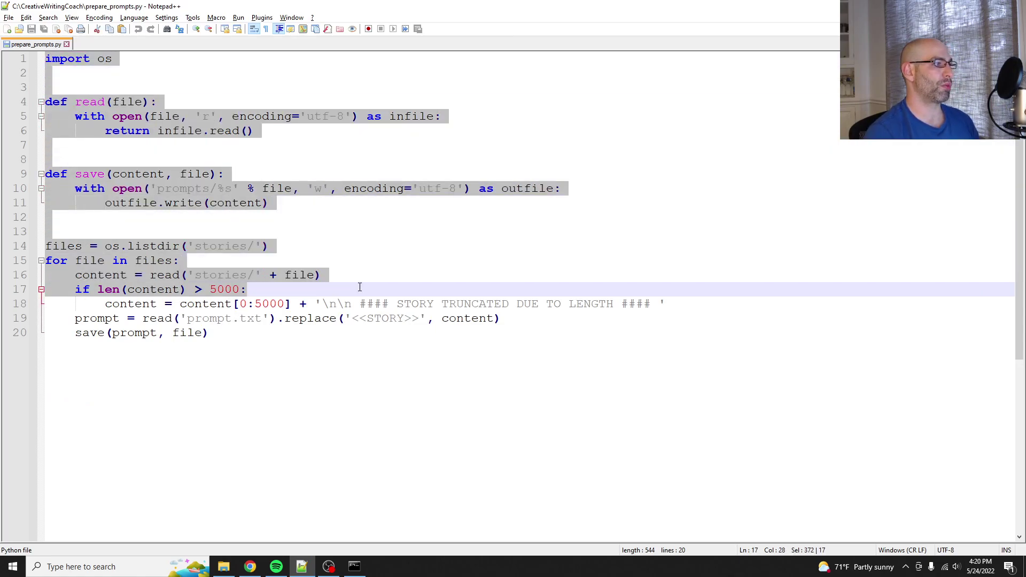
click(359, 284)
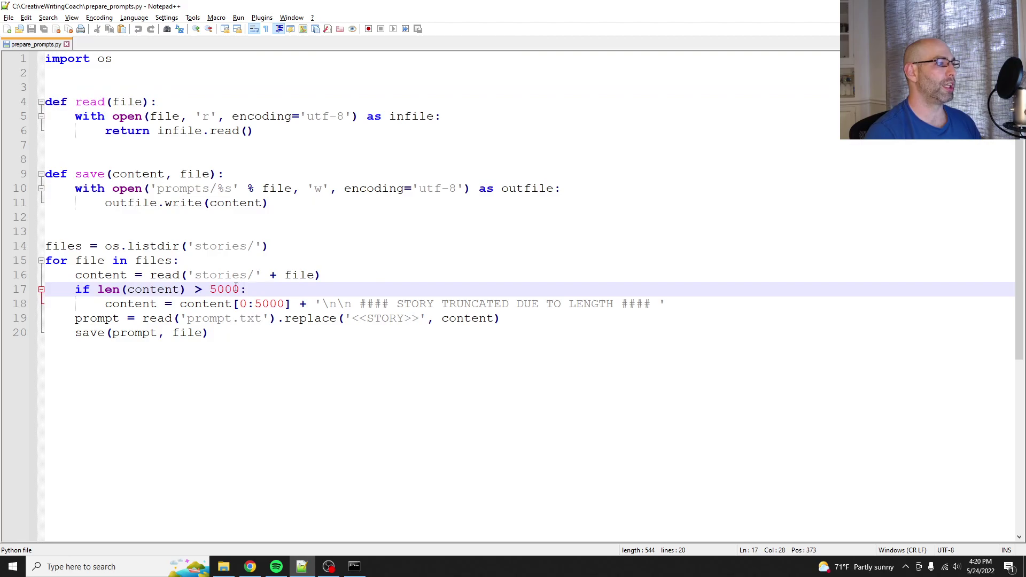
click(288, 355)
key(shift+Up)
key(shift+Up)
key(shift+Up)
key(shift+Up)
key(shift+Up)
key(shift+Up)
key(shift+Up)
key(shift+Up)
key(shift+Up)
key(shift+Up)
key(shift+Up)
key(shift+Up)
key(shift+Up)
key(shift+Up)
key(shift+Up)
key(shift+Up)
key(shift+Up)
key(shift+Up)
key(shift+Up)
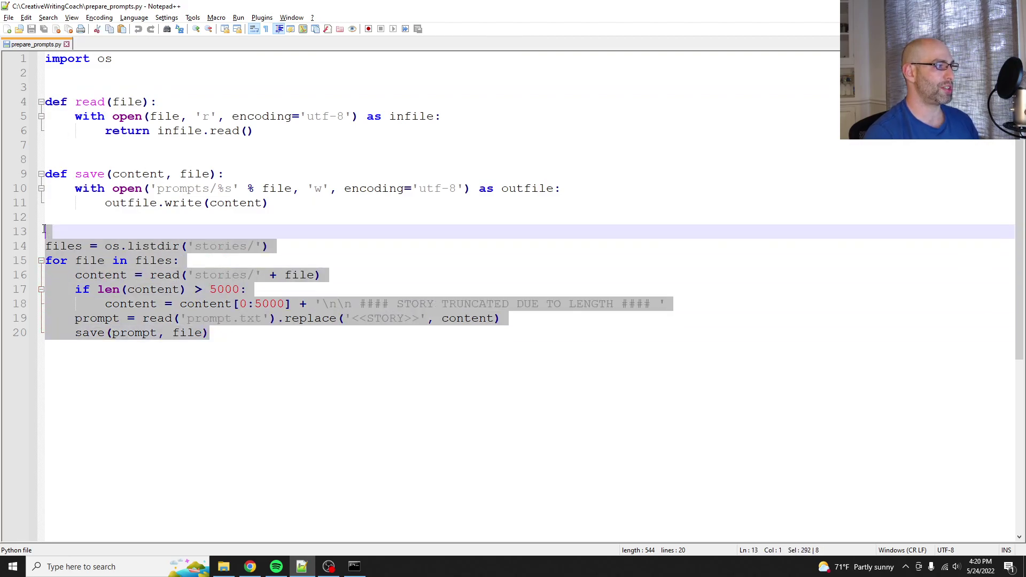
key(shift+Home)
click(224, 566)
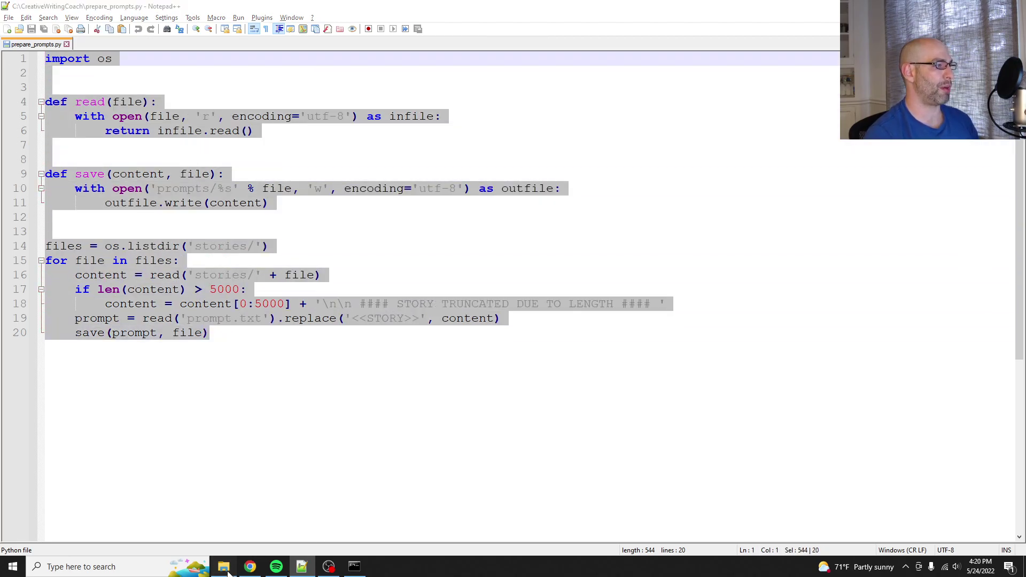
Open story_1653418107.0670493.txt from the prompts folder and inspect its END STORY and feedback lines.
double_click(133, 113)
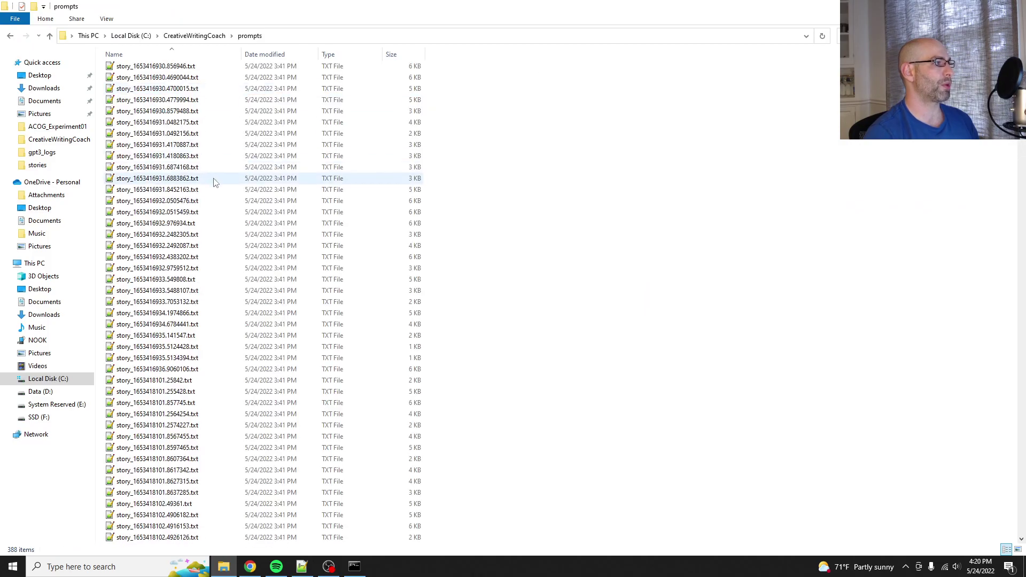
scroll(213, 178, down, 10)
double_click(148, 181)
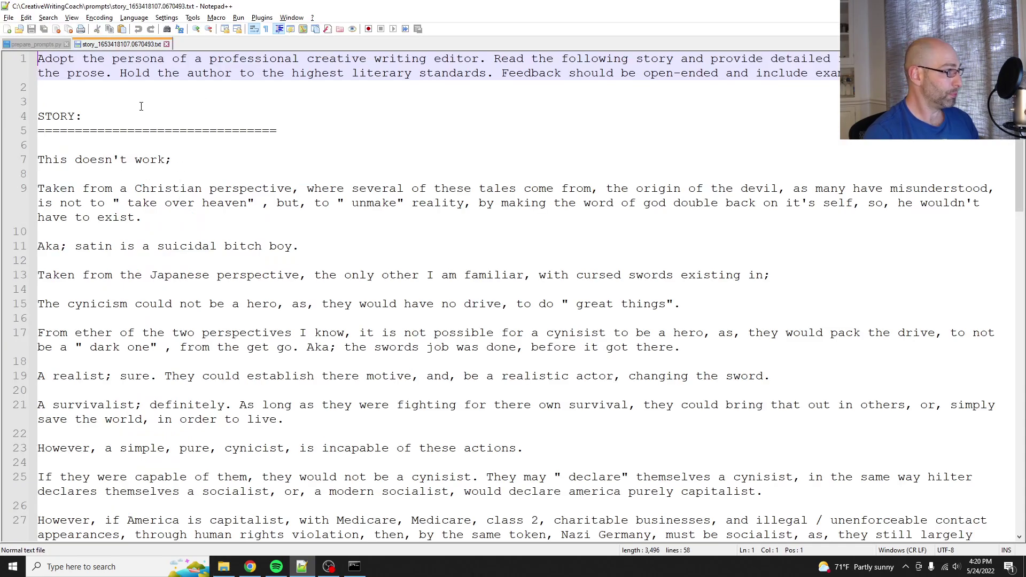
scroll(117, 87, down, 17)
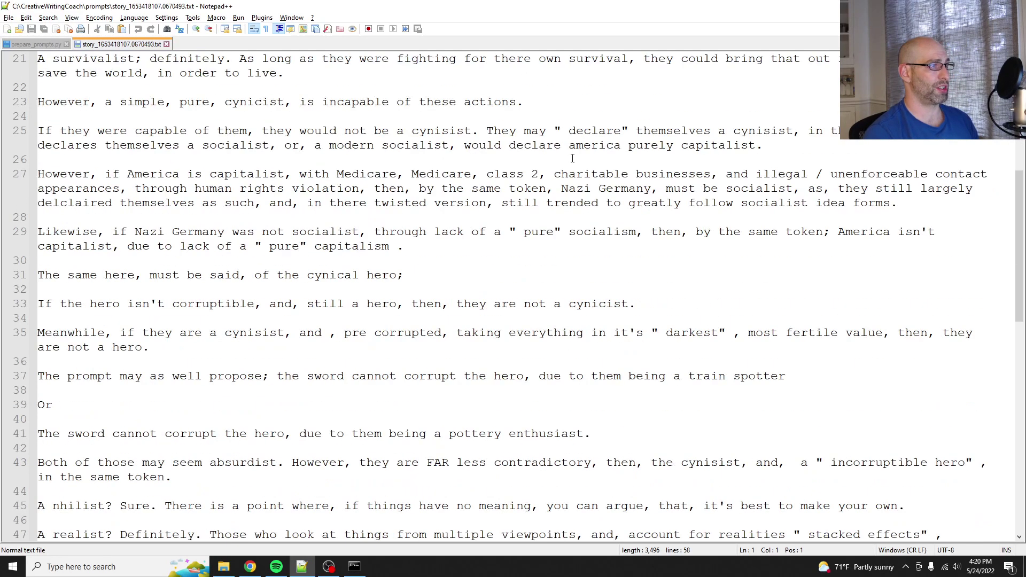
scroll(668, 285, up, 2)
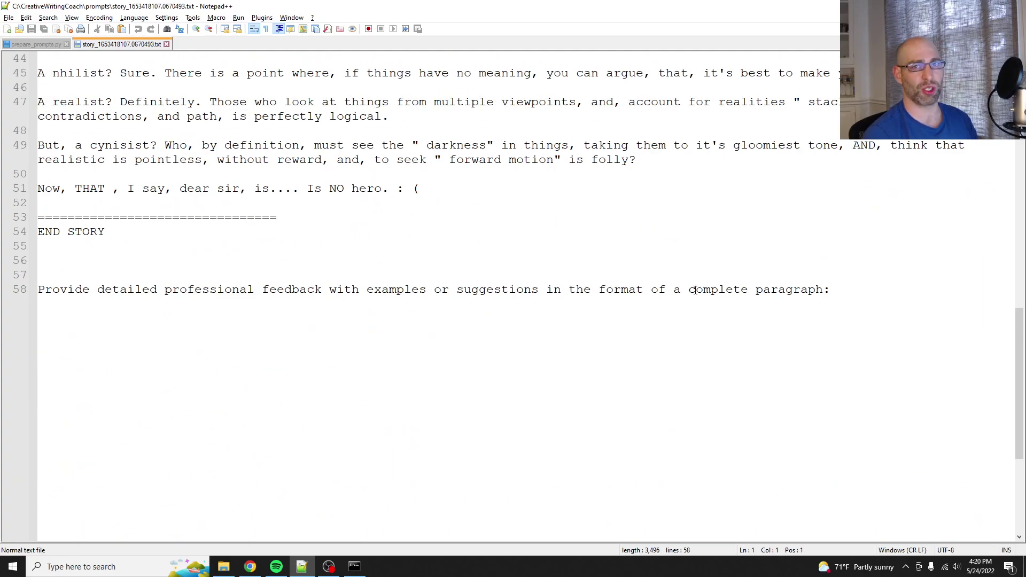
drag(857, 294, 92, 231)
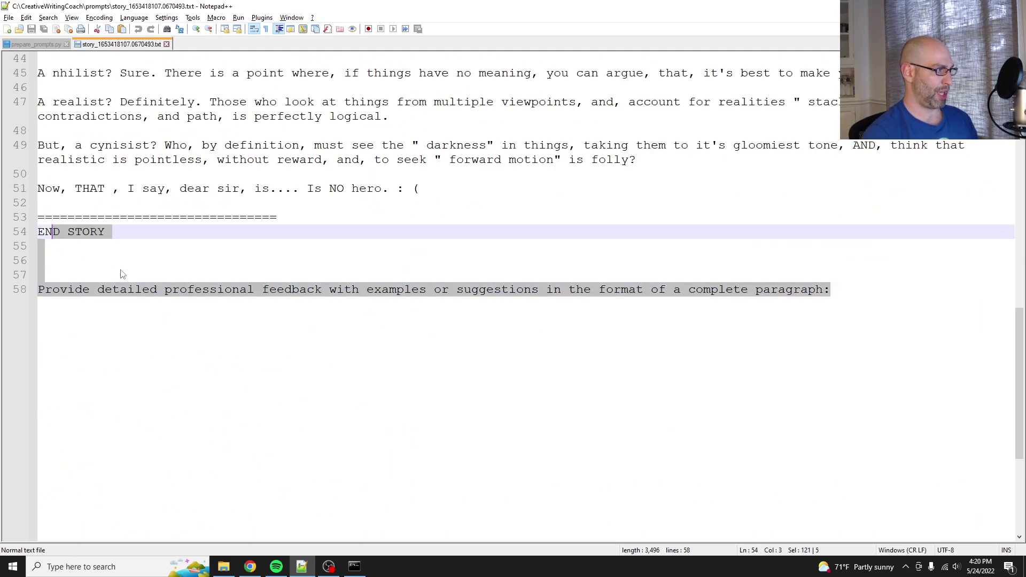
click(92, 271)
drag(89, 289, 732, 294)
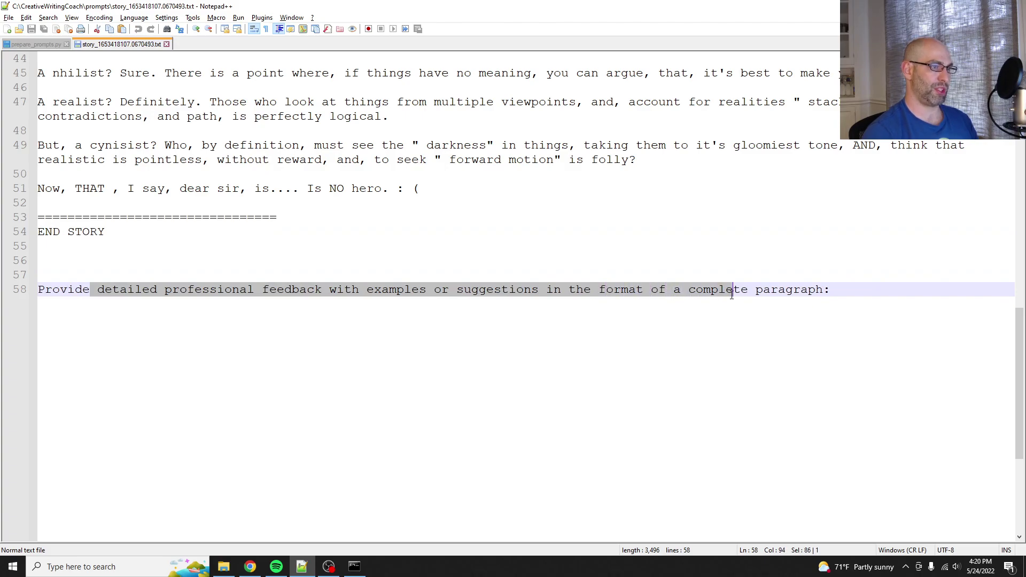
click(844, 294)
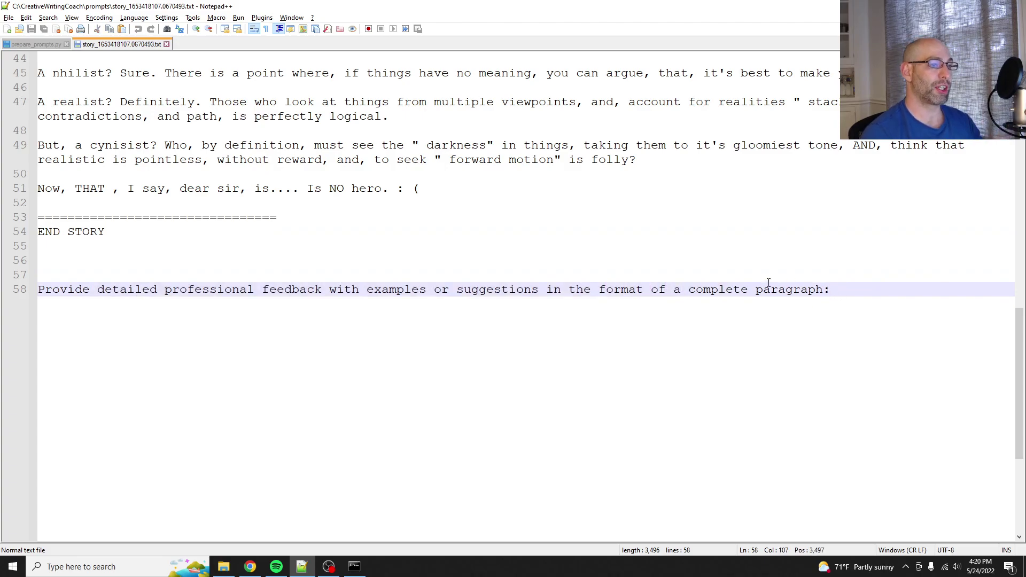
Rerun prepare_prompts.py in Command Prompt to regenerate the prompt files.
click(354, 566)
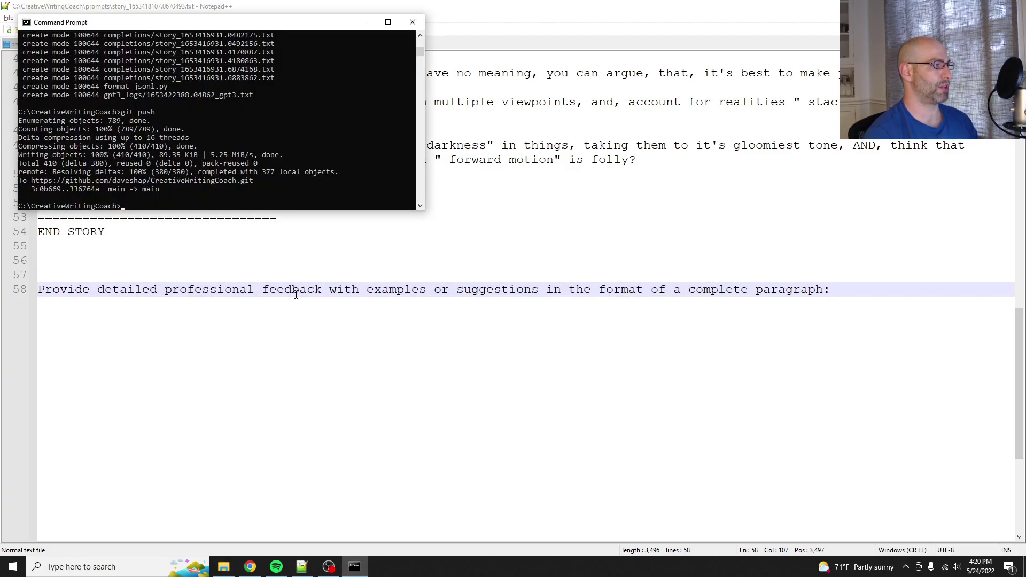
text(python )
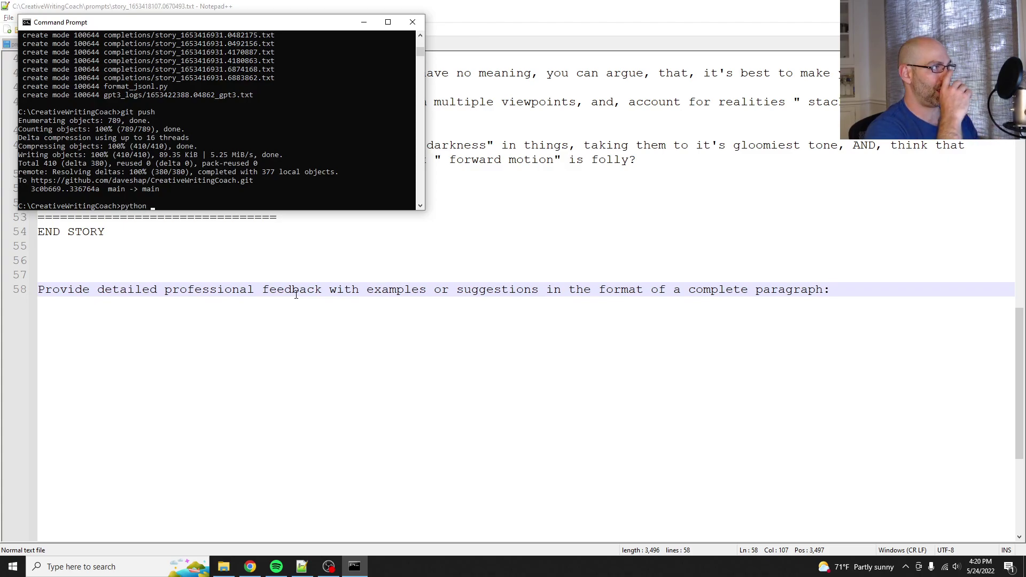
text(pr)
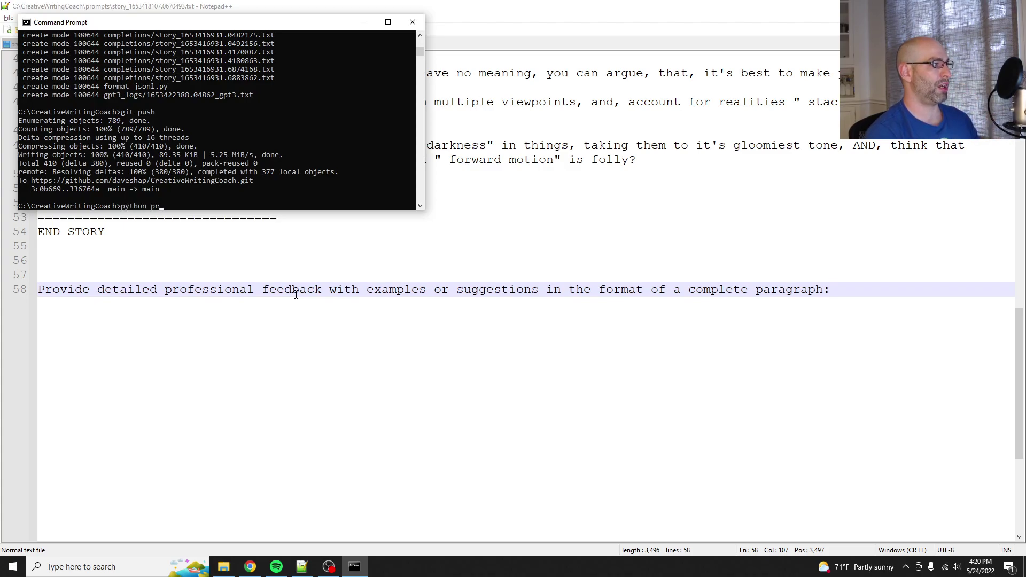
text(epare_prompts.py)
key(Return)
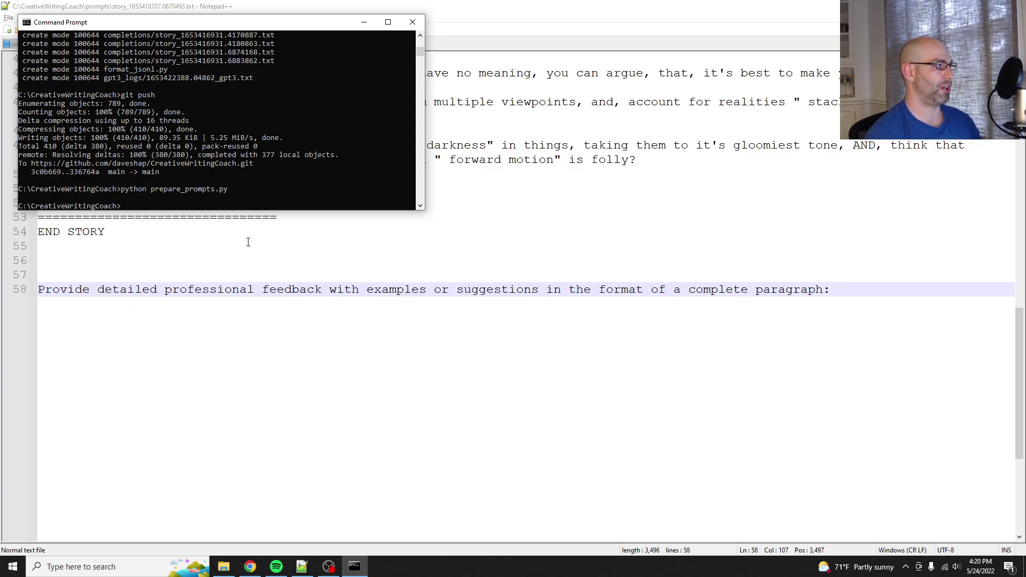
Reload the regenerated prompt, check its new editor-feedback instruction line, then close it.
click(248, 242)
click(532, 332)
click(240, 289)
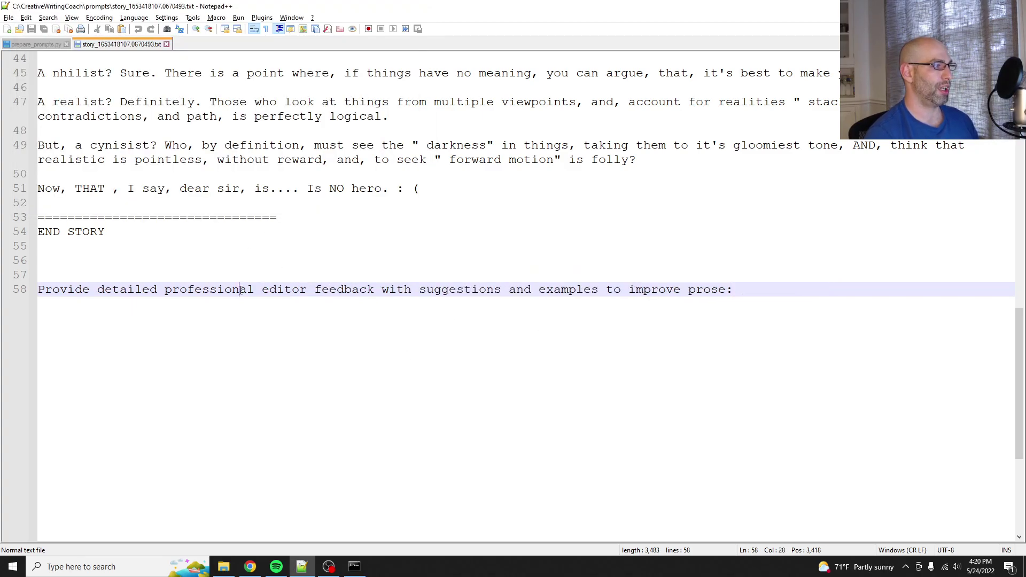
drag(241, 289, 760, 290)
key(End)
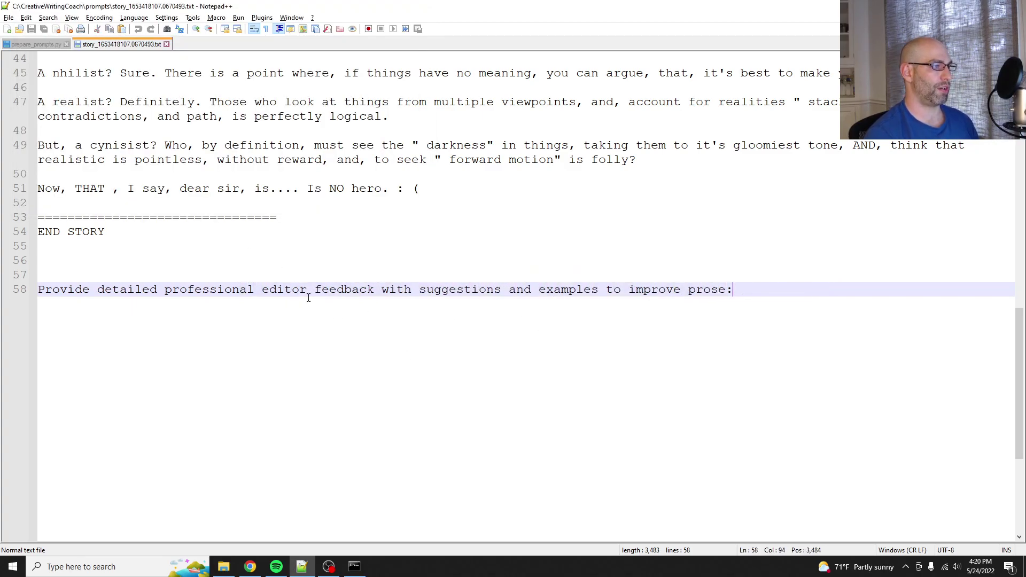
click(723, 275)
drag(735, 289, 303, 288)
scroll(242, 200, up, 12)
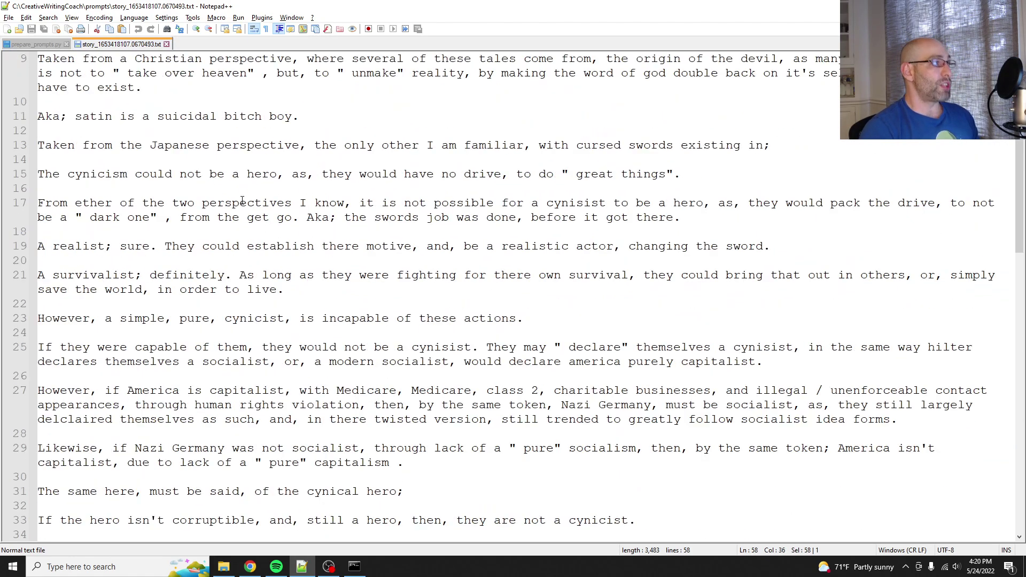
key(ctrl+w)
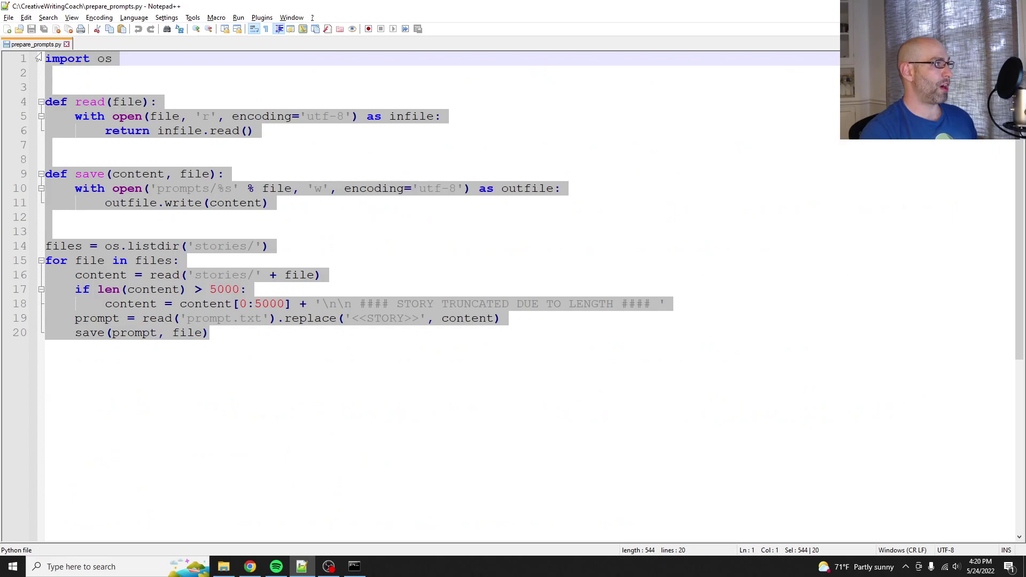
Open a saved completion file from the CreativeWritingCoach completions folder.
click(224, 566)
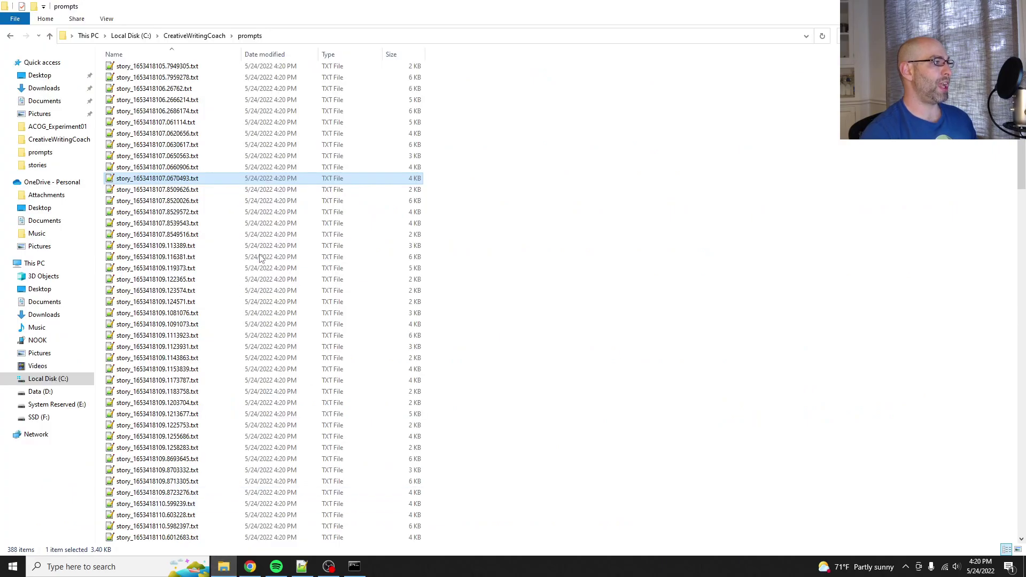
click(192, 35)
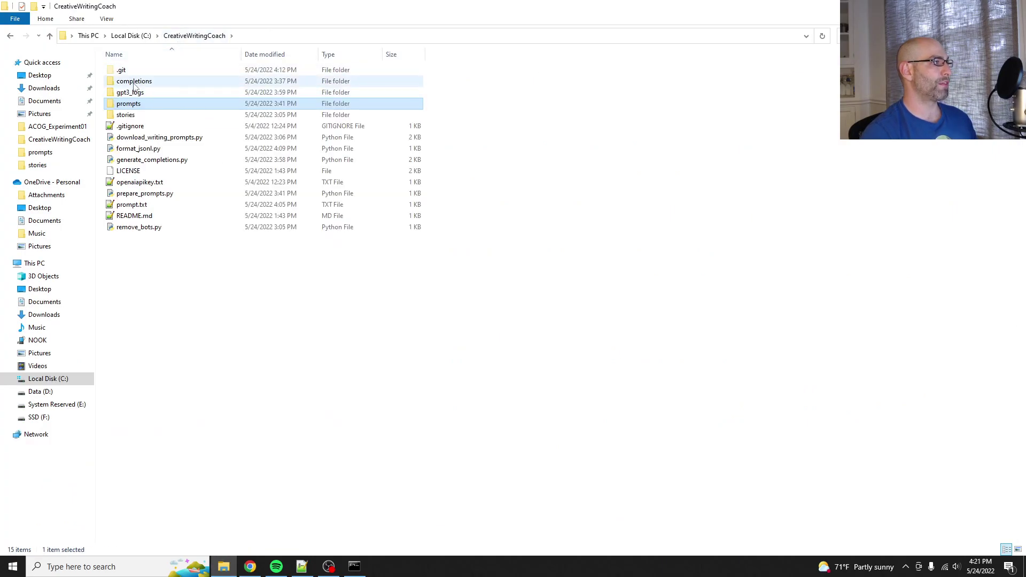
double_click(158, 81)
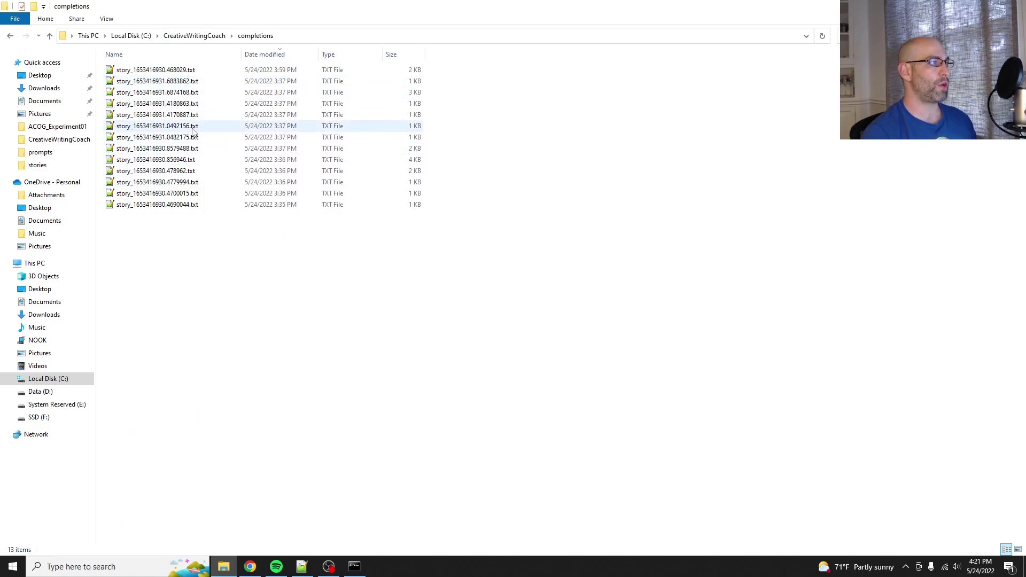
double_click(182, 183)
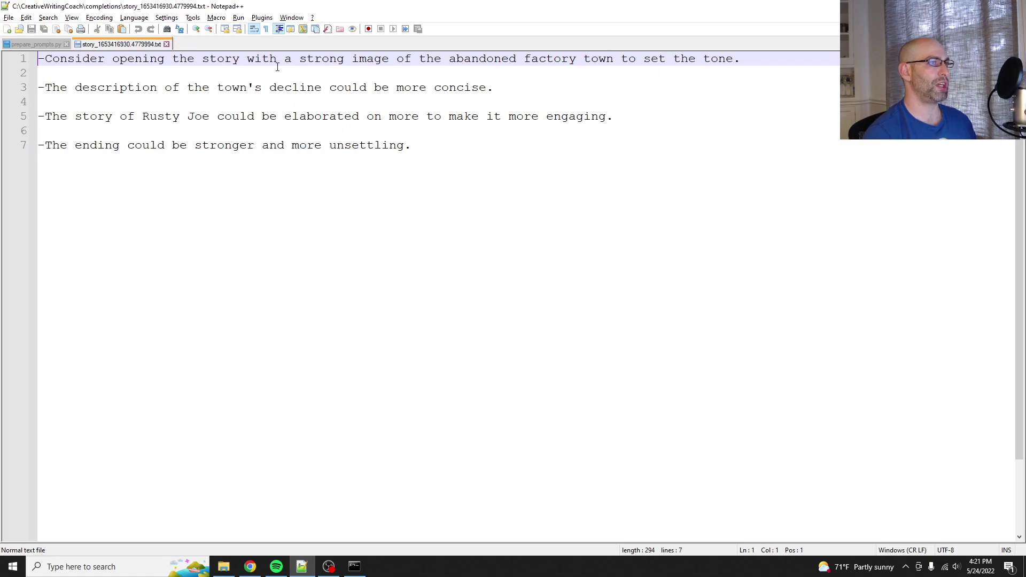
Read the four feedback points on the opening, the town's decline, Rusty Joe and the ending.
drag(43, 62, 582, 85)
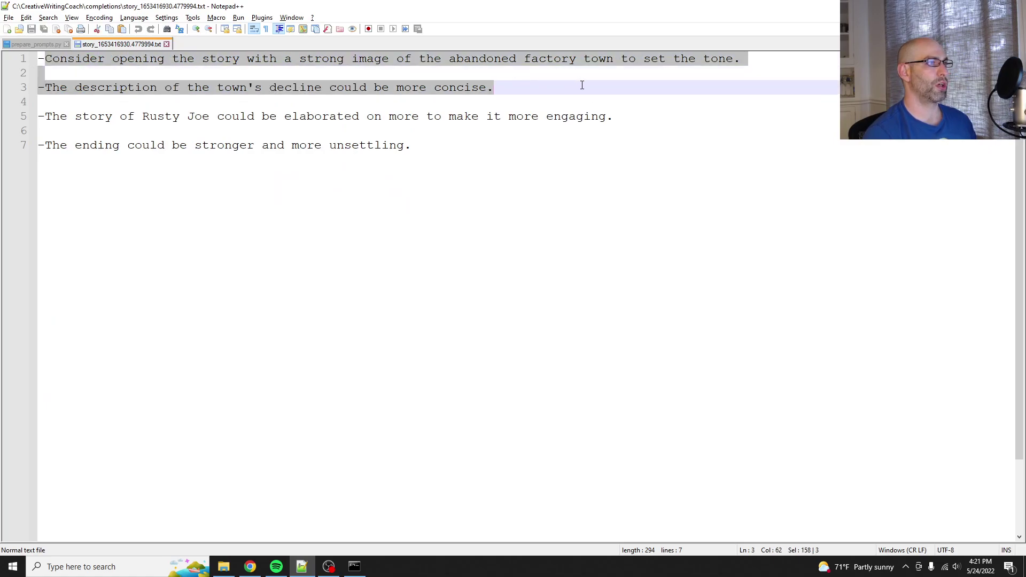
click(570, 93)
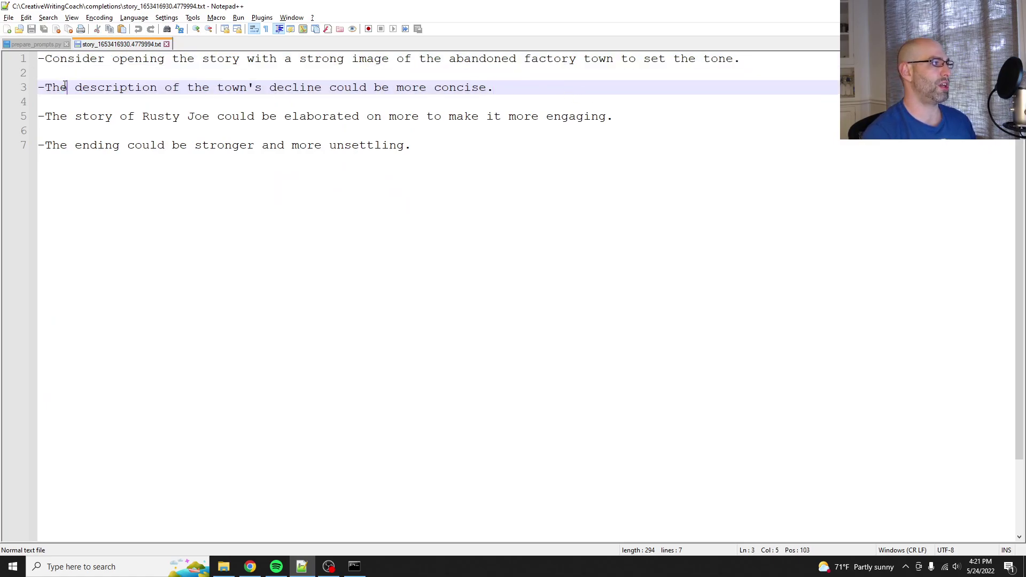
drag(67, 87, 482, 116)
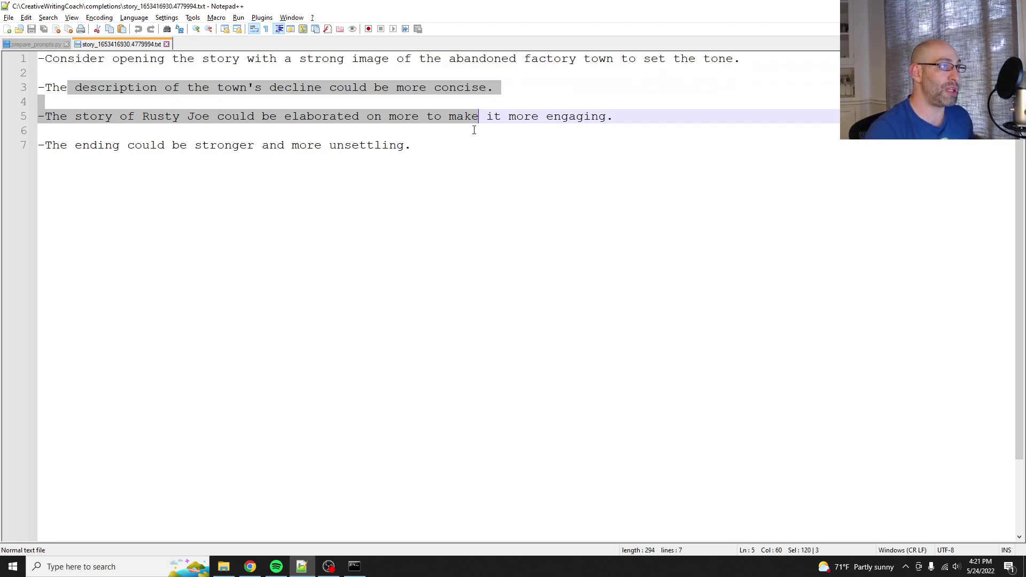
click(287, 90)
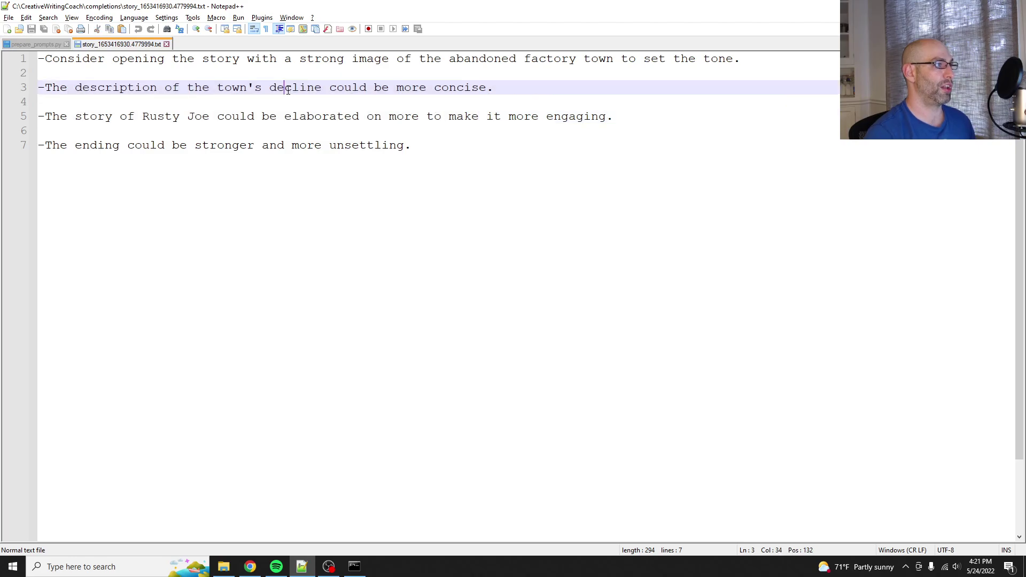
drag(96, 117, 276, 115)
click(335, 109)
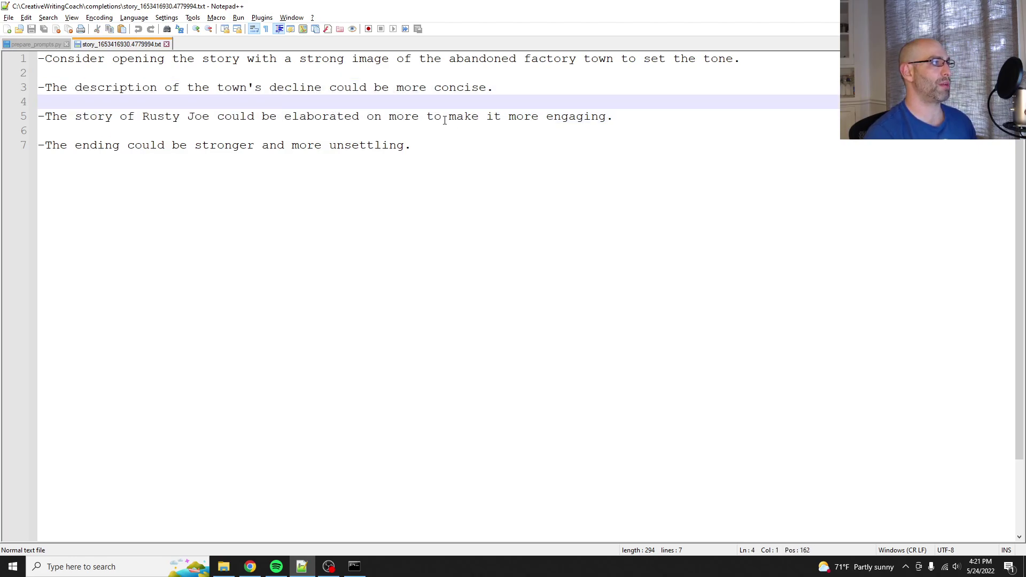
drag(90, 138, 405, 140)
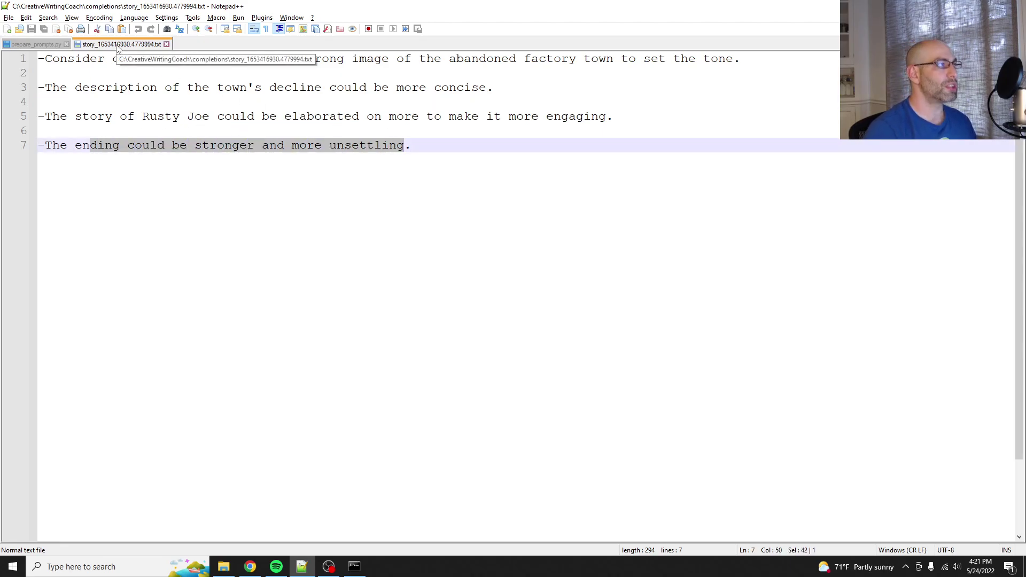
Close the feedback file and open generate_completions.py in Notepad++ from the project folder.
key(ctrl+w)
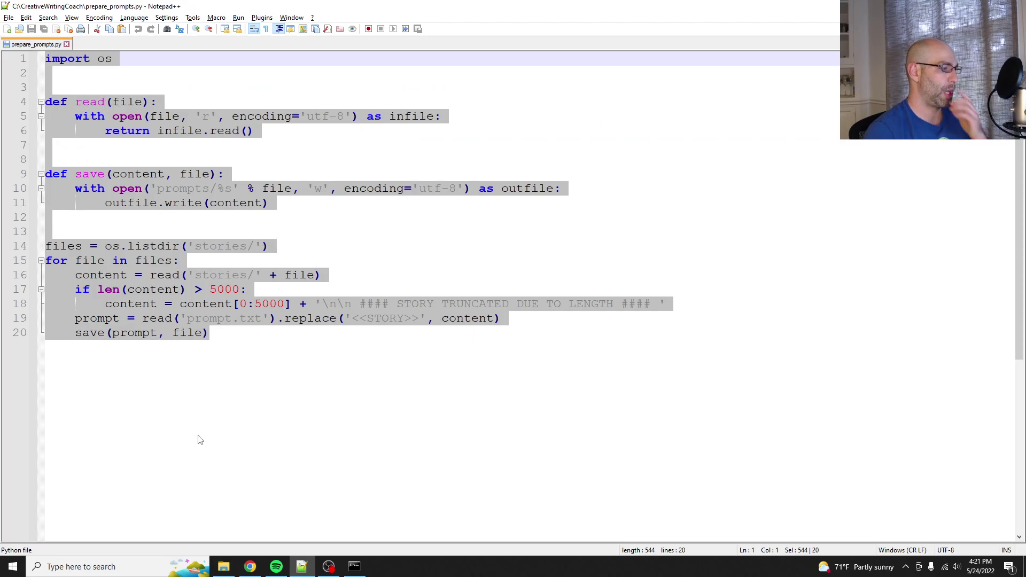
click(223, 567)
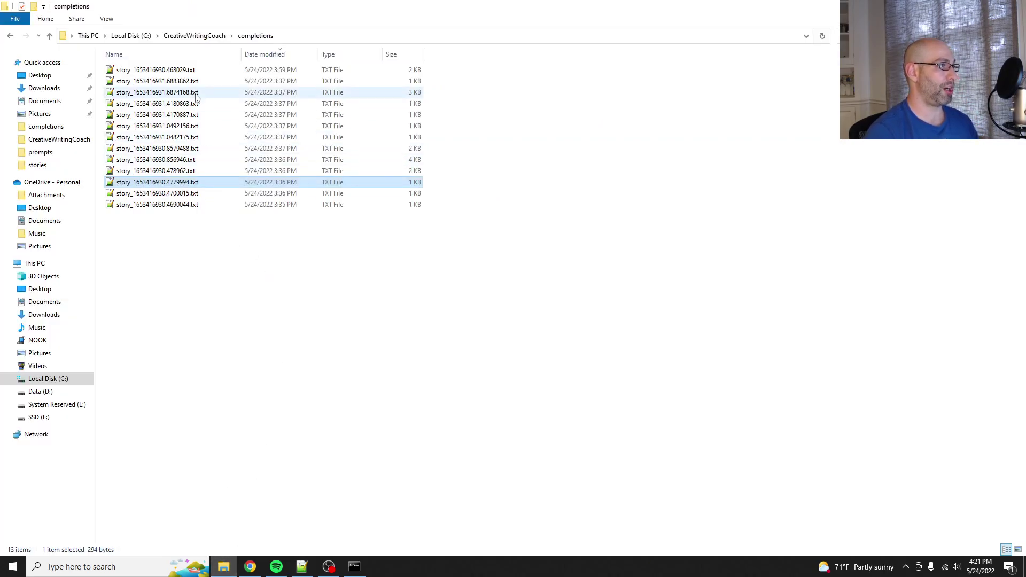
click(198, 36)
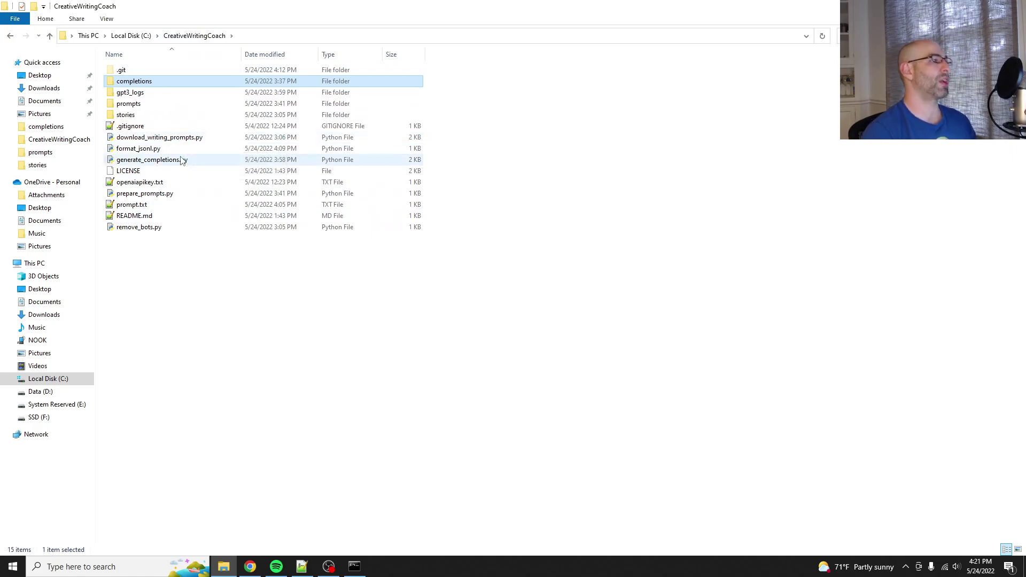
right_click(142, 162)
click(188, 231)
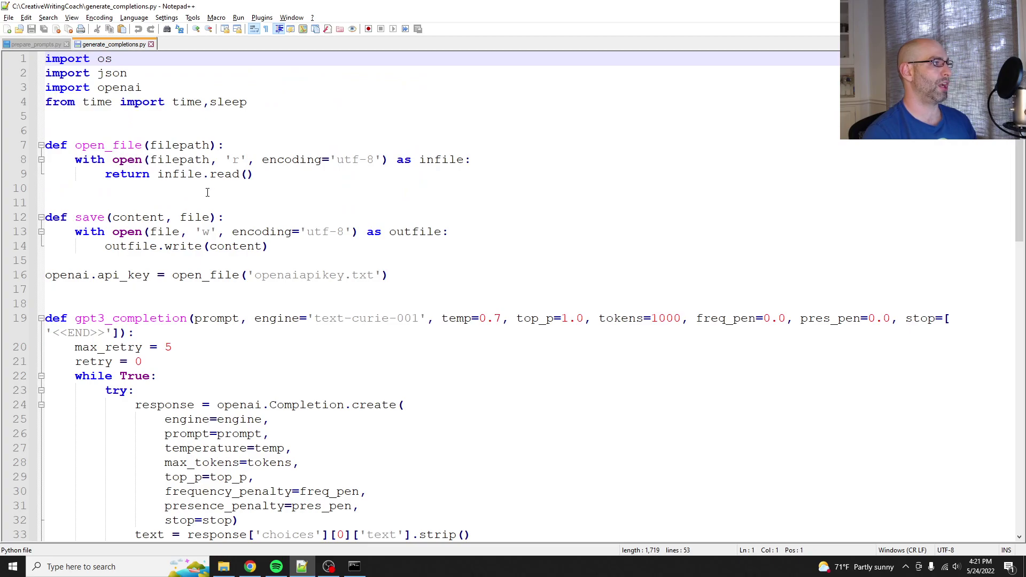
Look over the open_file and save helper functions at the top of the script.
scroll(212, 199, down, 12)
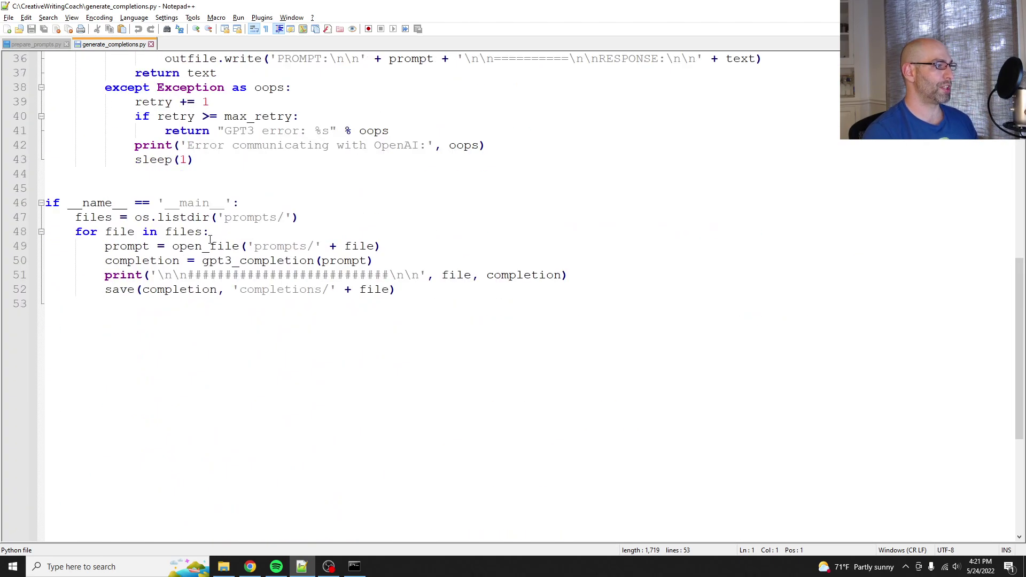
scroll(211, 239, up, 4)
scroll(211, 239, up, 8)
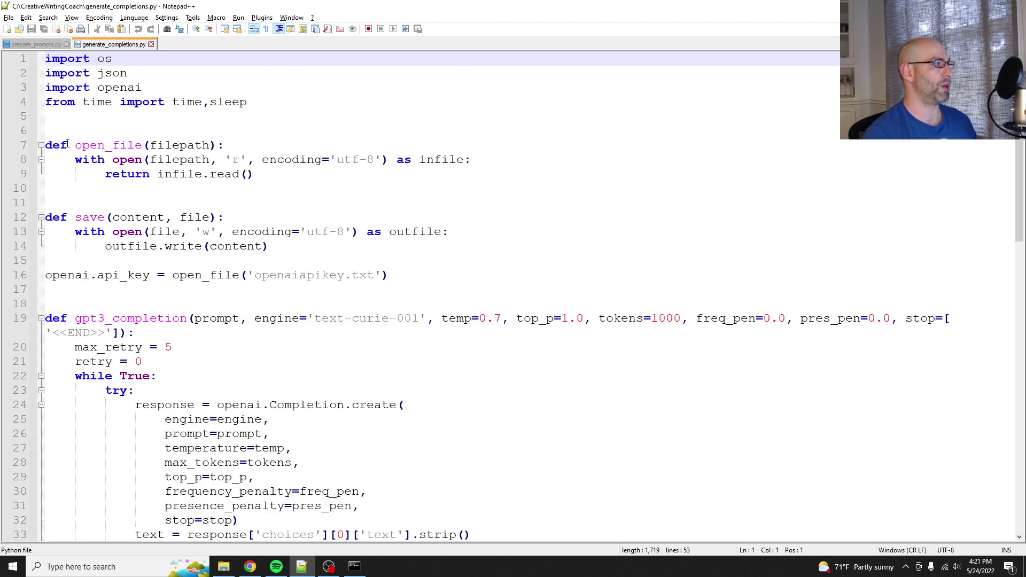
drag(53, 137, 322, 251)
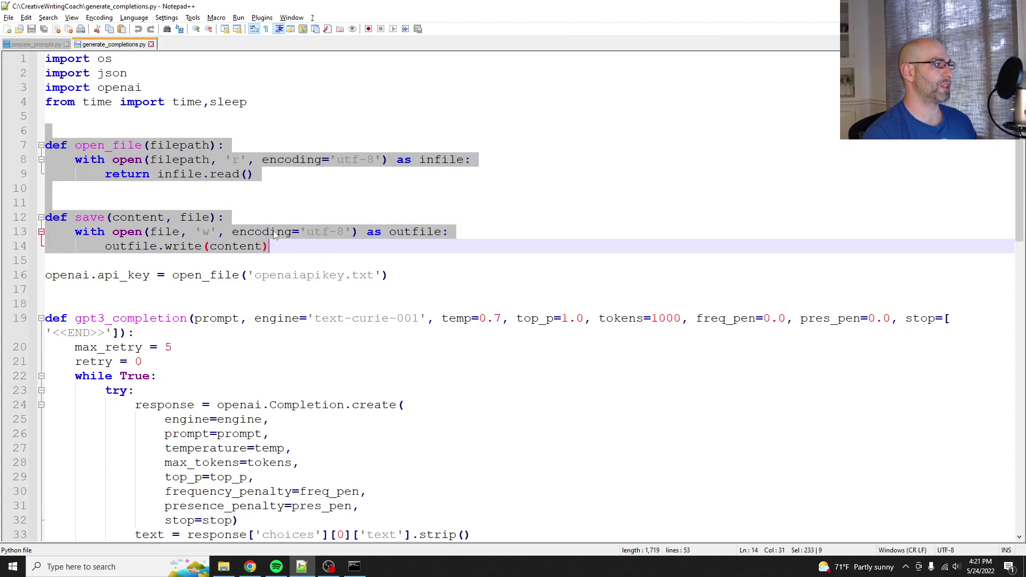
click(314, 288)
scroll(314, 288, down, 5)
scroll(217, 208, up, 3)
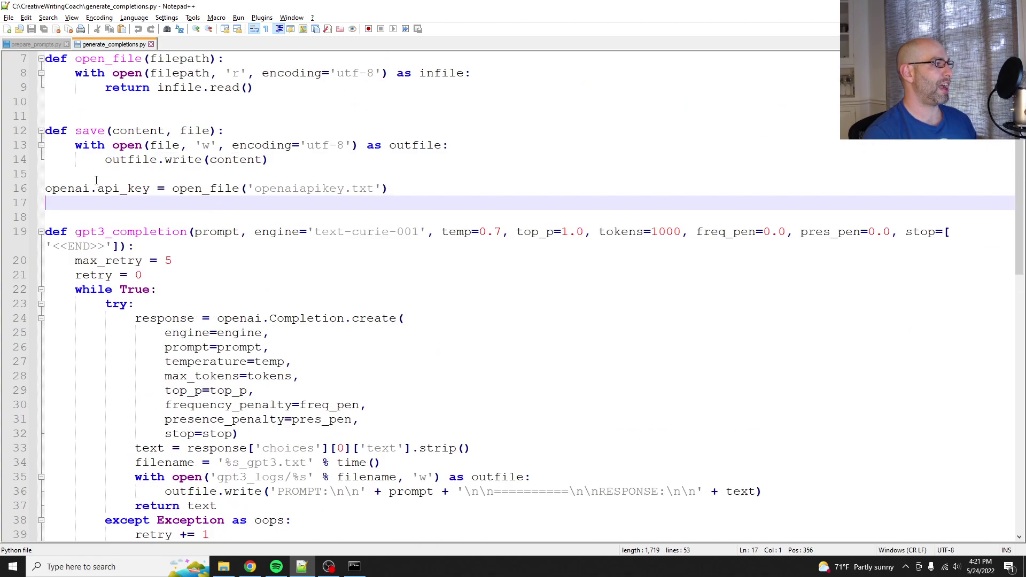
drag(54, 217, 272, 173)
scroll(307, 366, up, 3)
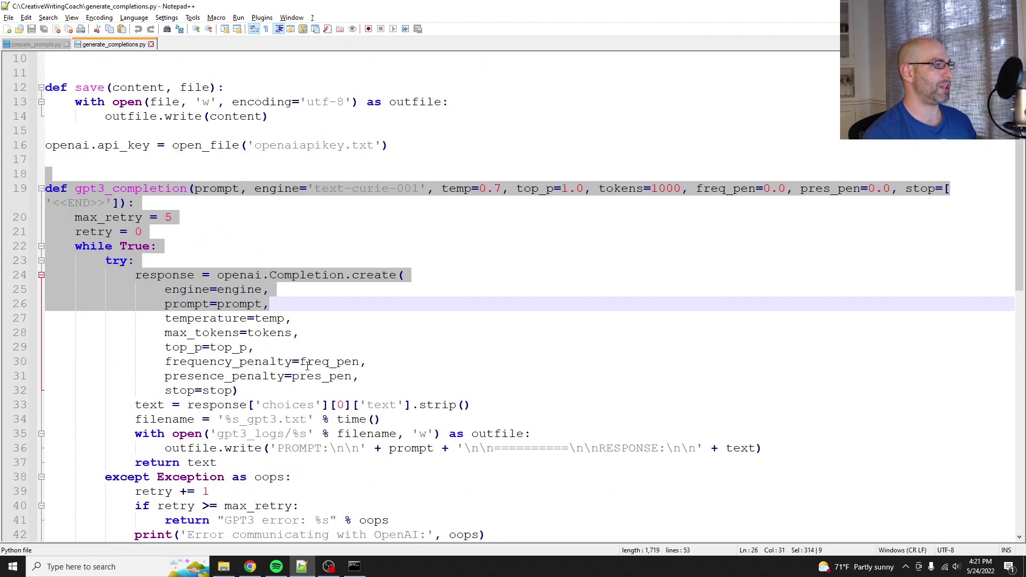
Change the engine name on line 19 from curie to davinci and save the script.
click(379, 194)
double_click(379, 193)
text(da)
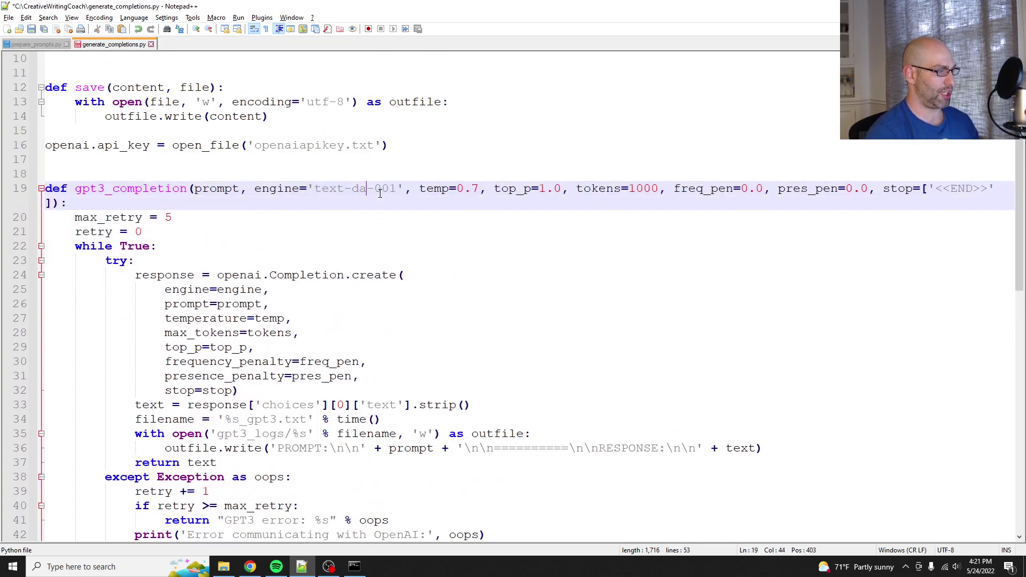
text(vinci)
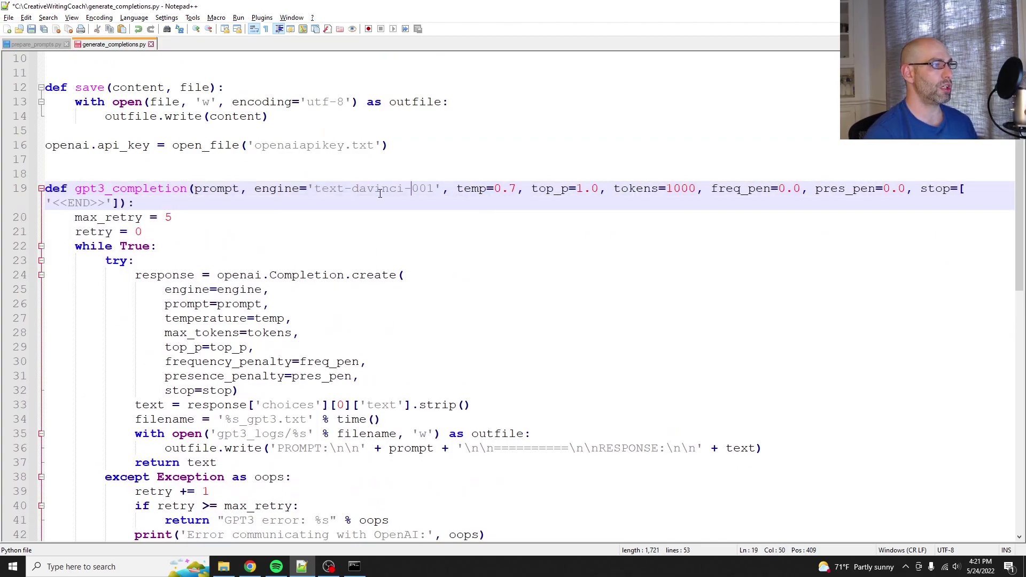
key(ctrl+s)
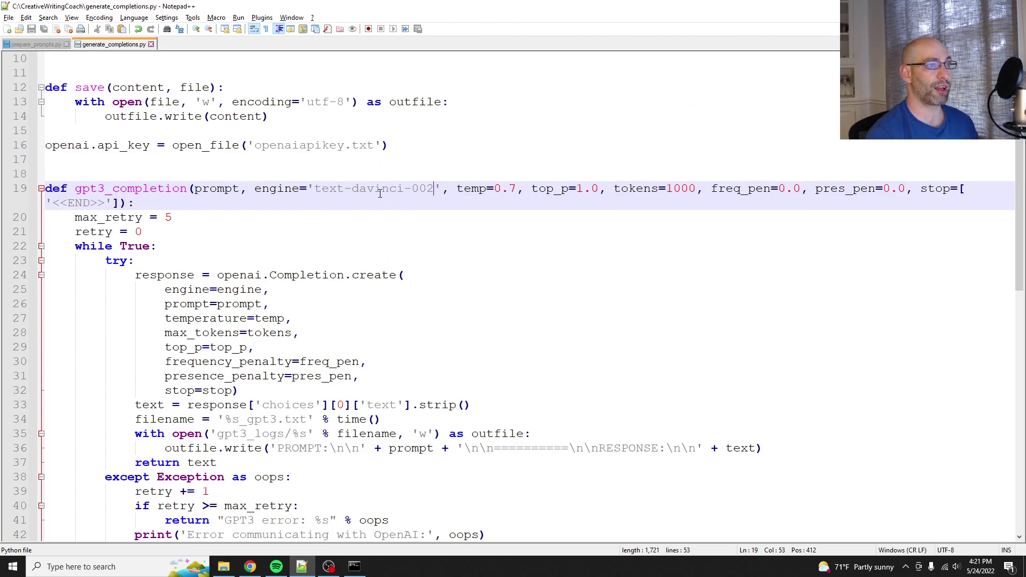
Review the main loop that reads each prompt, requests a GPT-3 completion and saves it.
scroll(380, 194, down, 8)
click(221, 229)
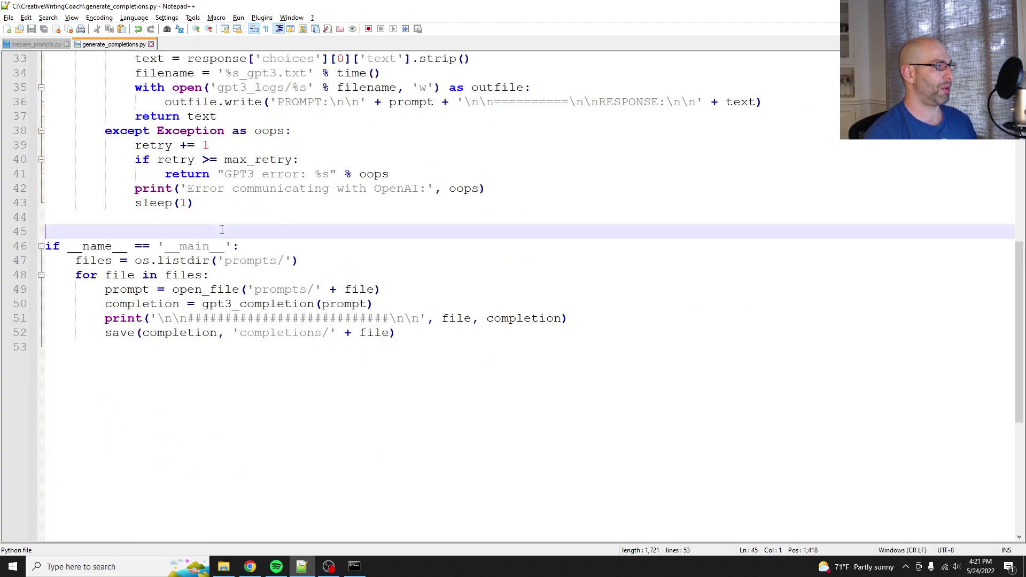
click(133, 260)
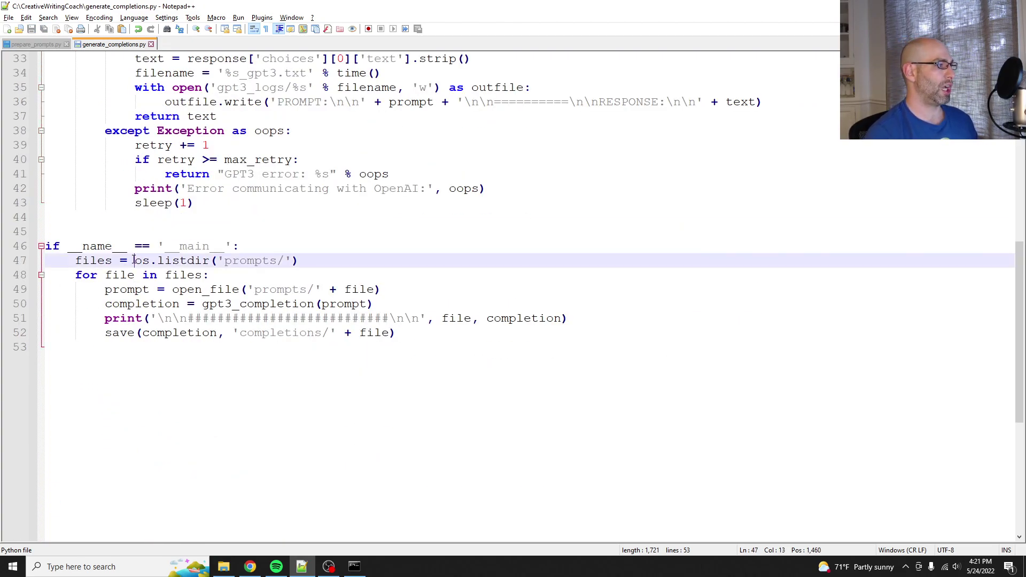
drag(72, 266, 278, 289)
click(291, 289)
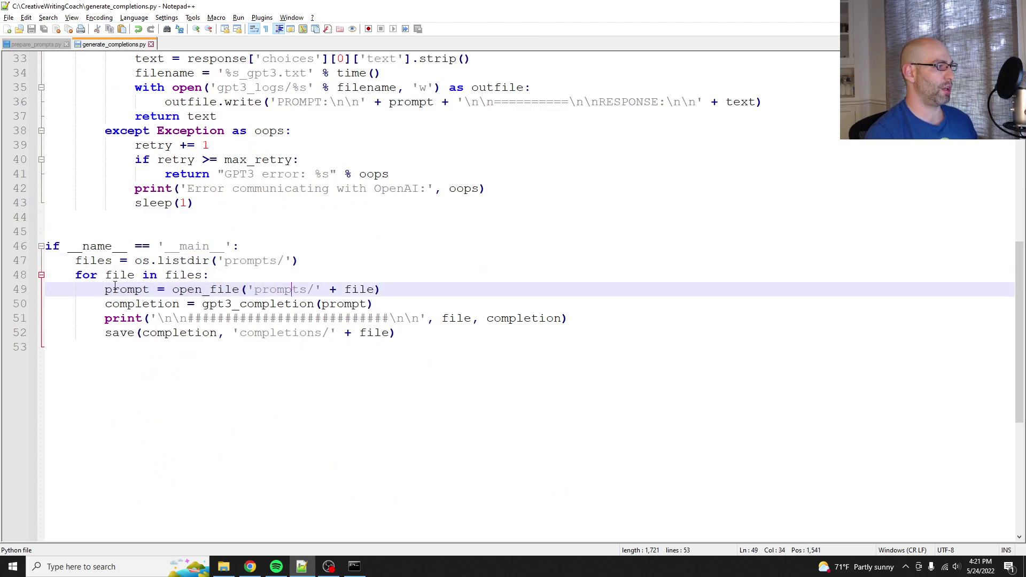
drag(107, 289, 381, 289)
drag(107, 303, 404, 306)
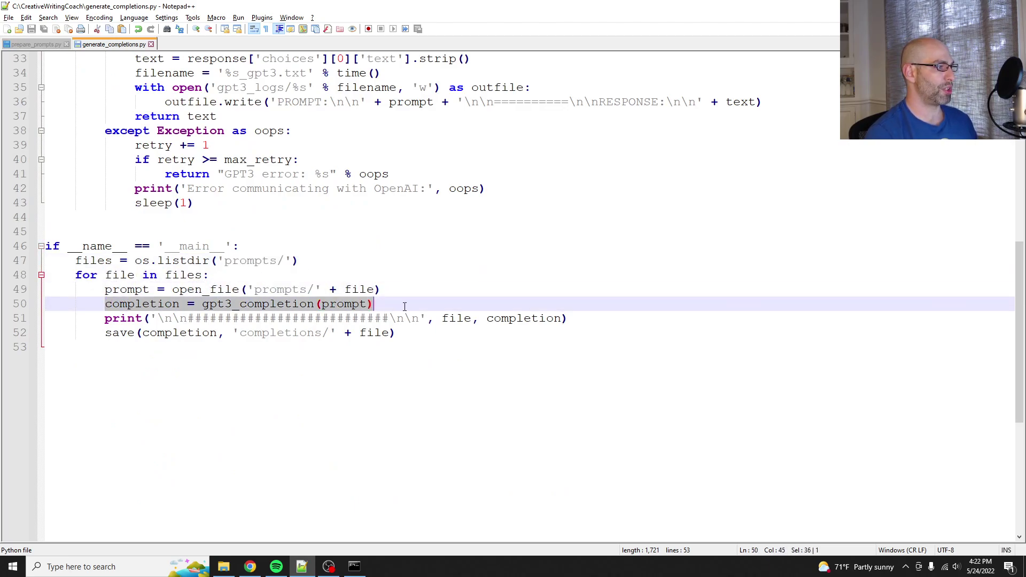
drag(101, 319, 467, 340)
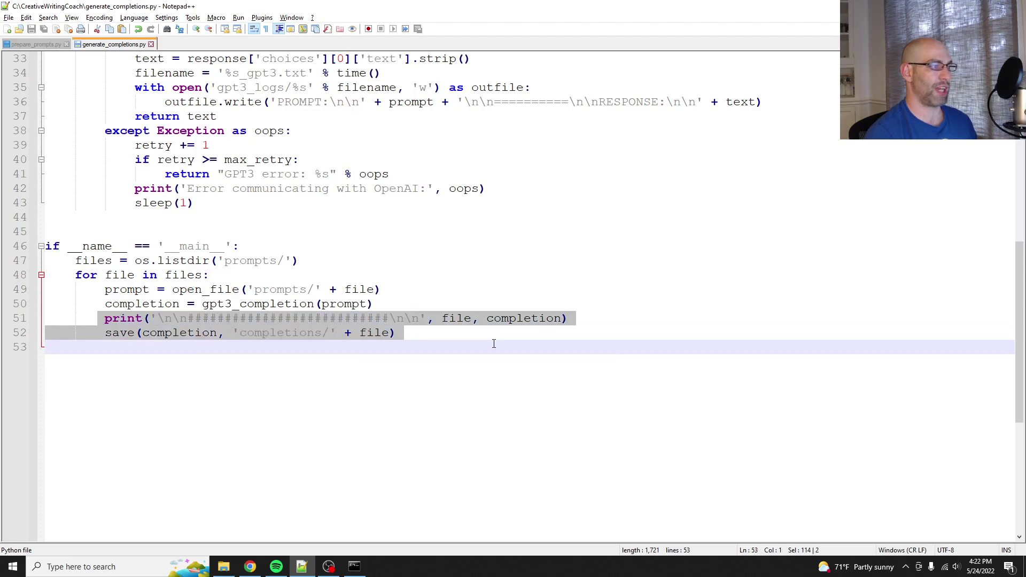
click(493, 344)
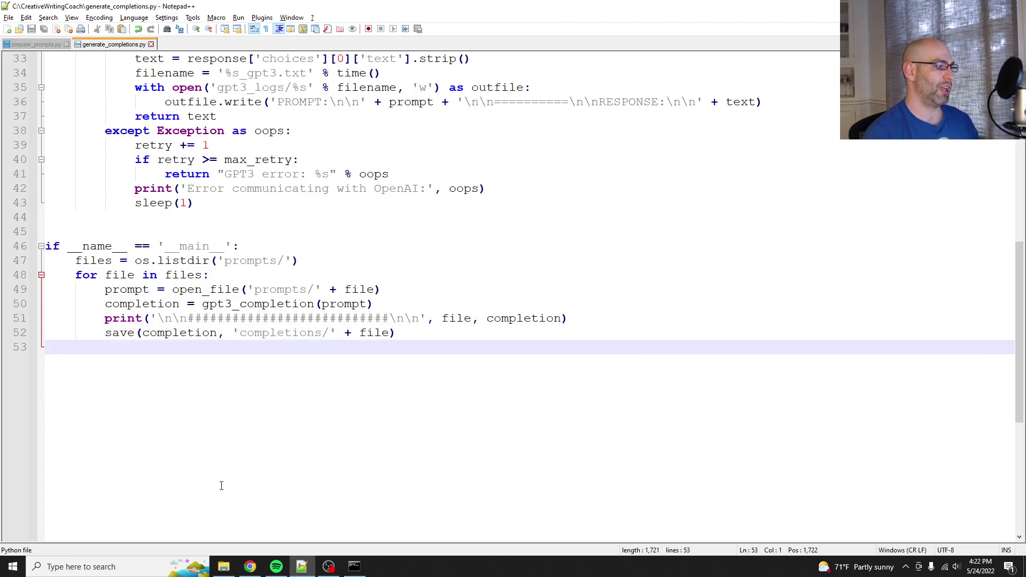
click(223, 567)
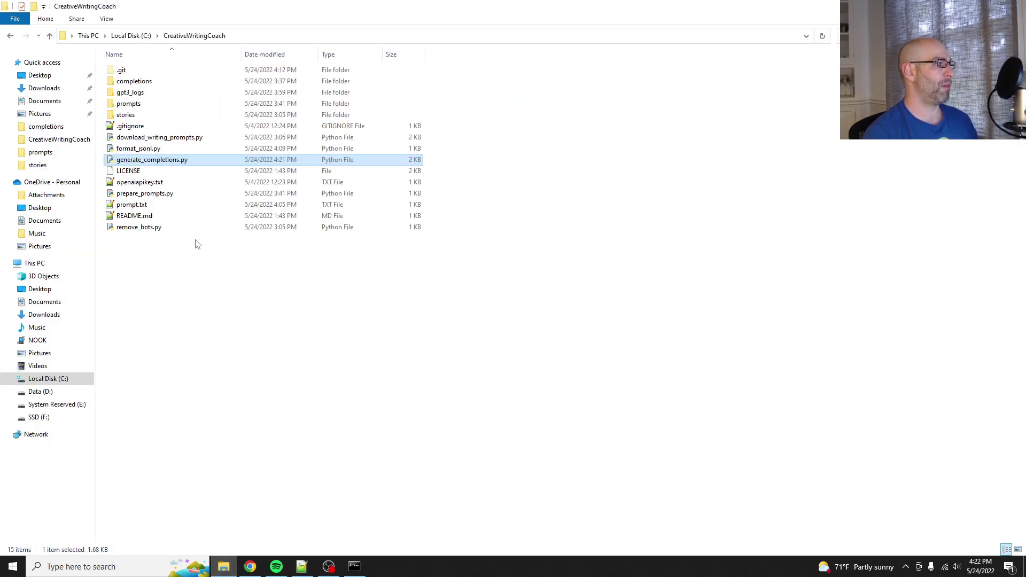
click(123, 148)
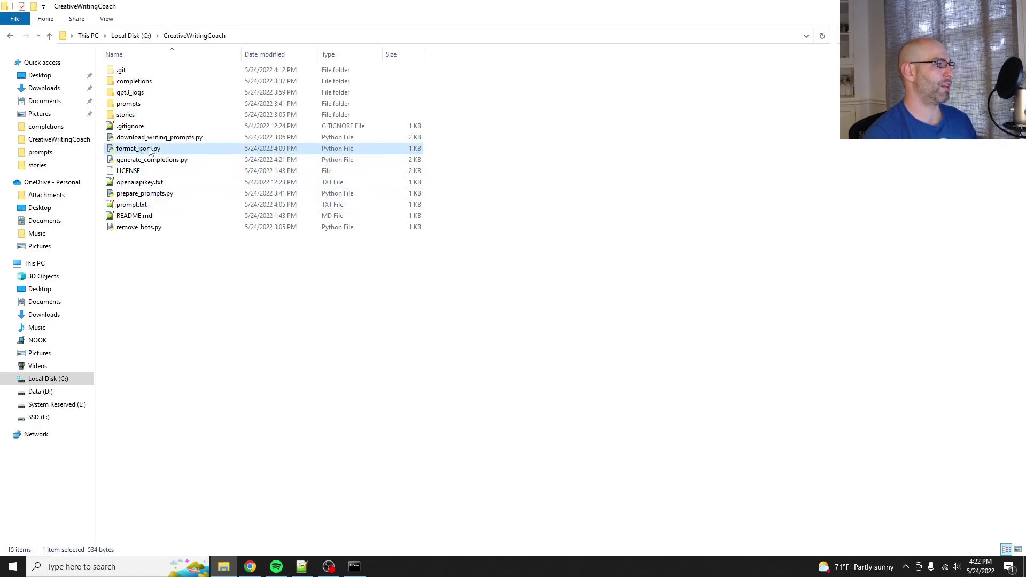
double_click(131, 104)
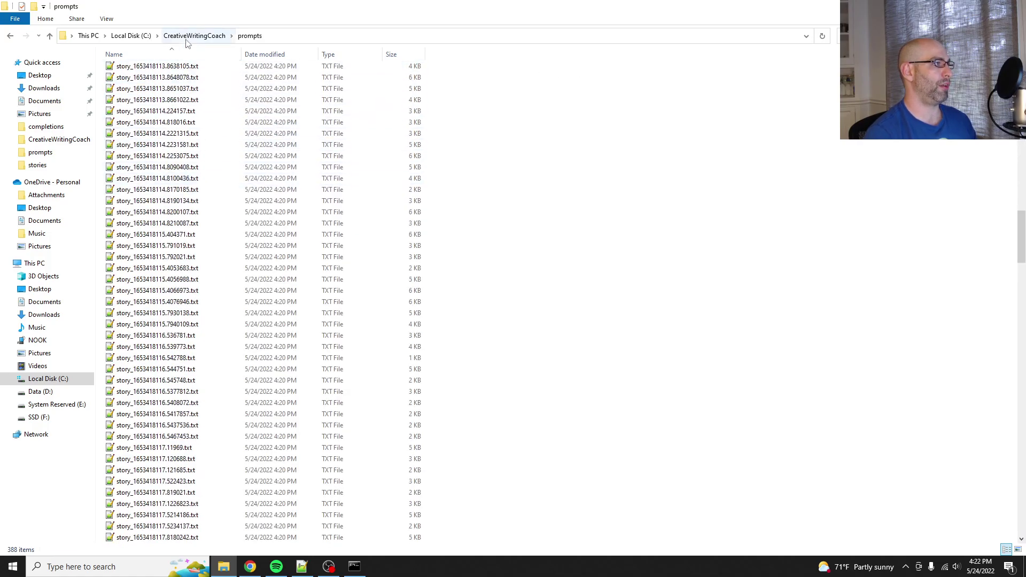
click(187, 36)
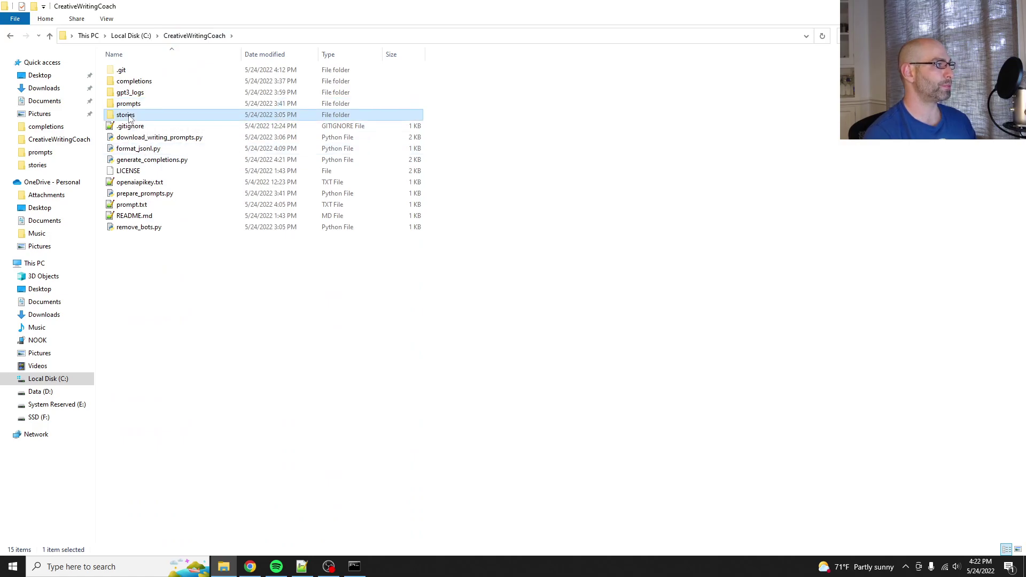
double_click(131, 81)
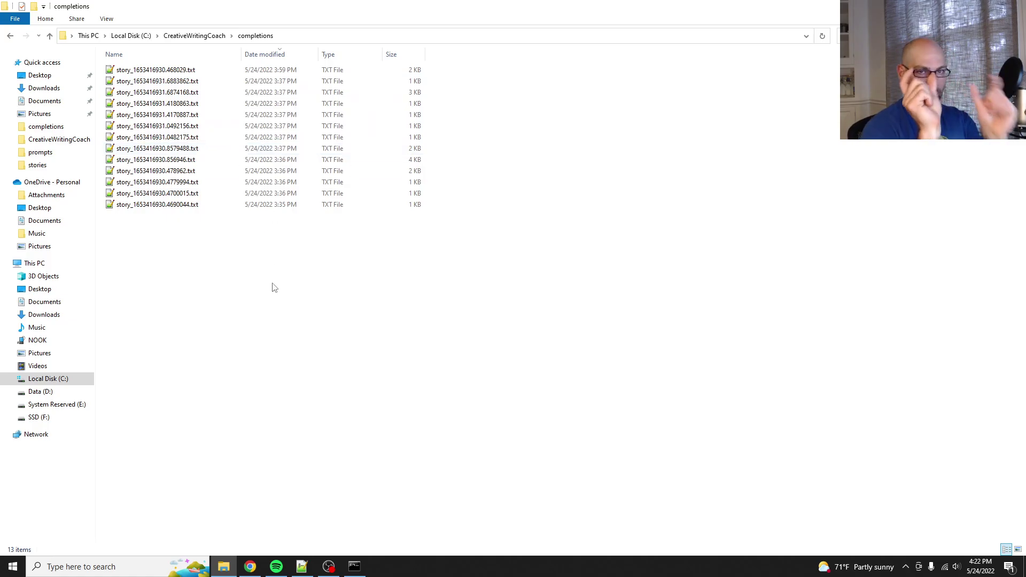
click(172, 41)
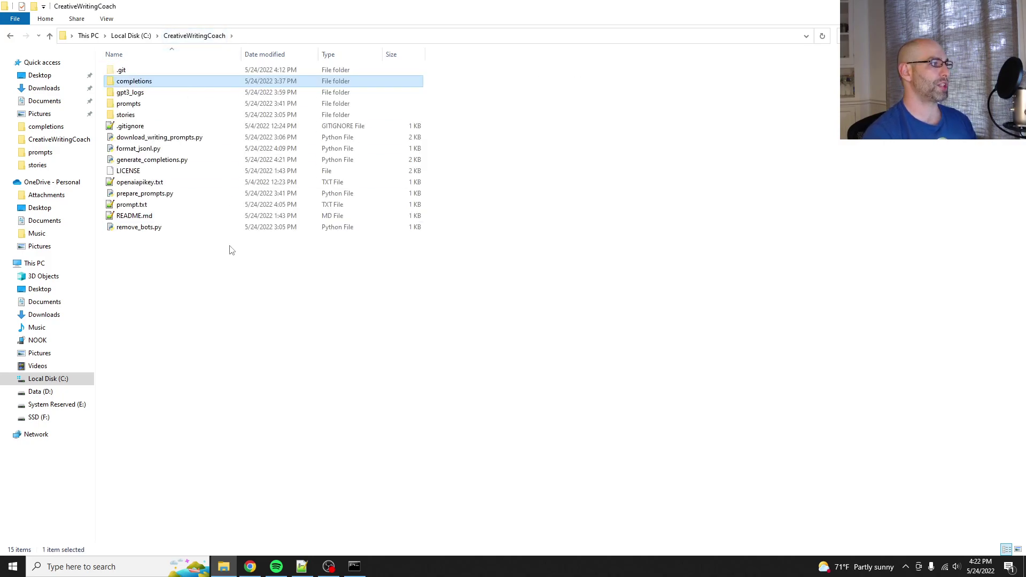